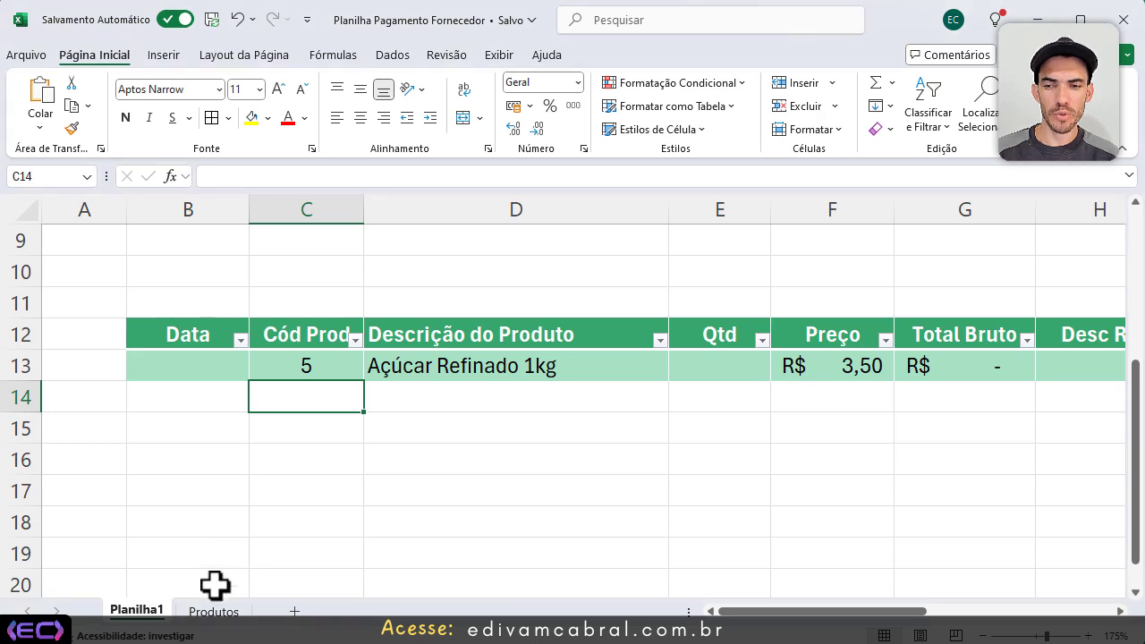
Step: Review the product codes, descriptions and prices on the Produtos sheet and return to Planilha1
left_click(213, 611)
scroll(214, 376, "up", 4)
scroll(258, 385, "up", 1)
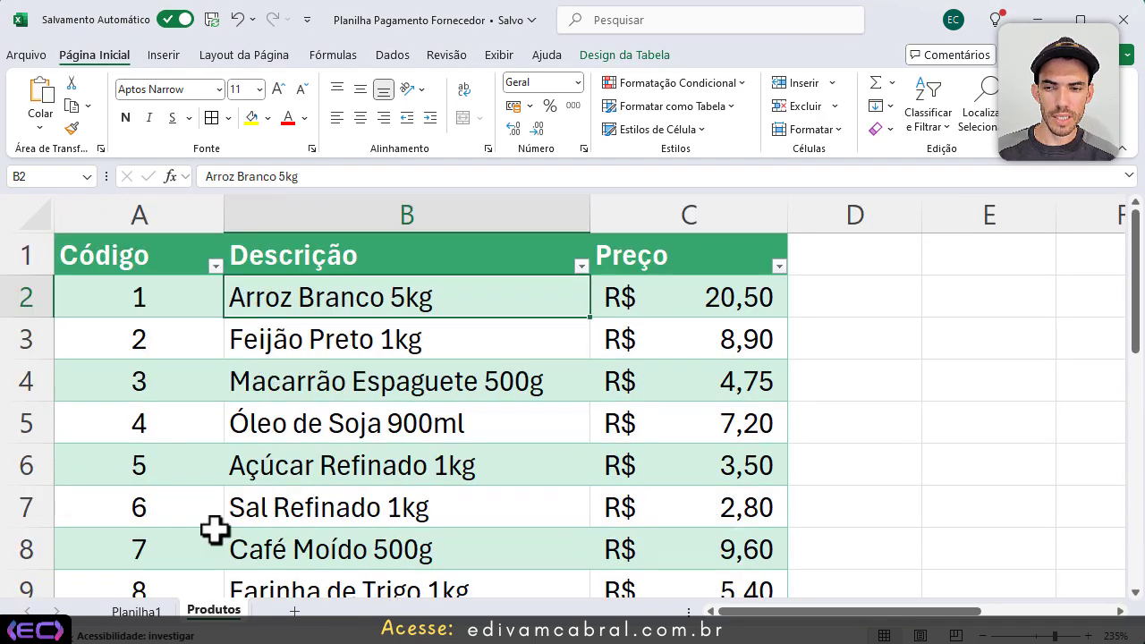
left_click(136, 611)
left_click_drag(478, 415, 458, 467)
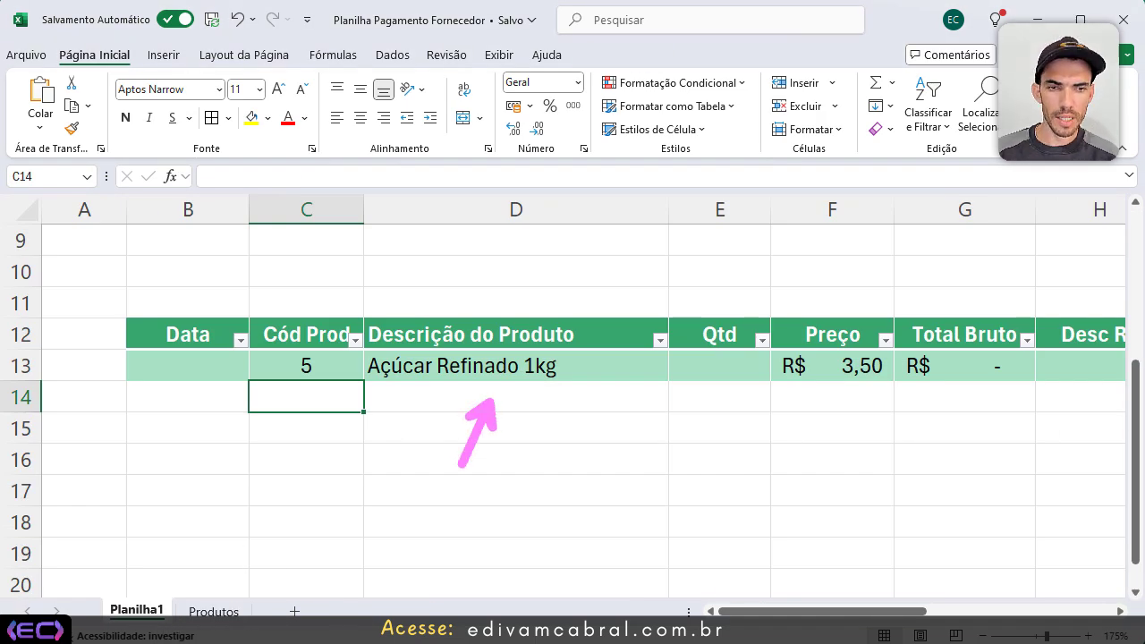
left_click_drag(841, 390, 823, 474)
key("Escape")
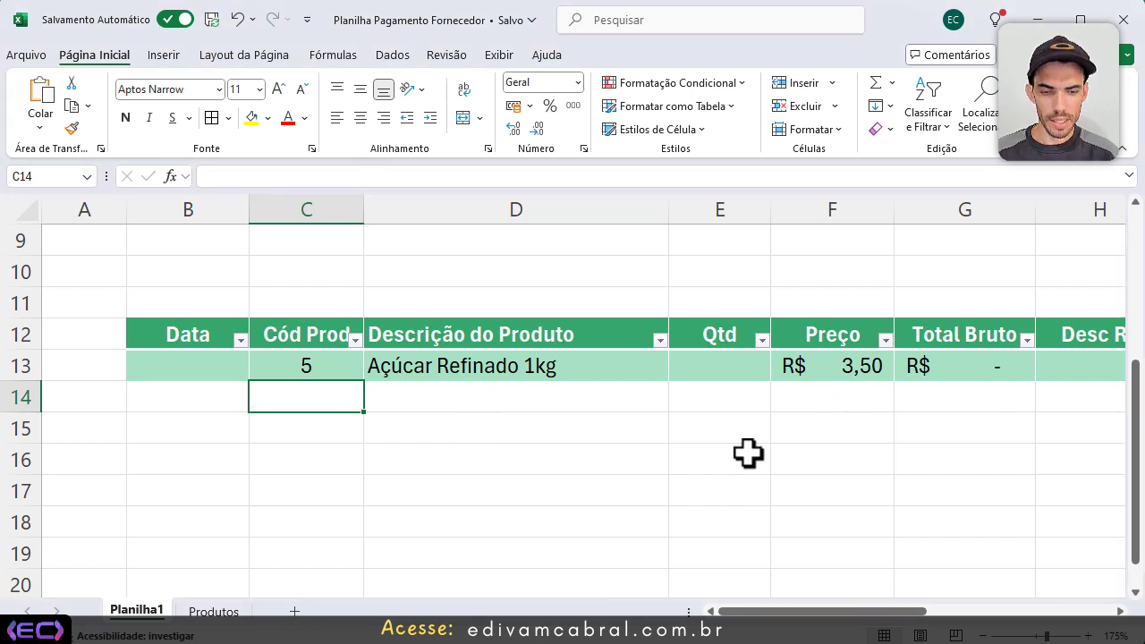
Step: Add a new record in row 14 of the table with the date 5/9 and product code 98
key("Left")
type("5/9")
key("Return")
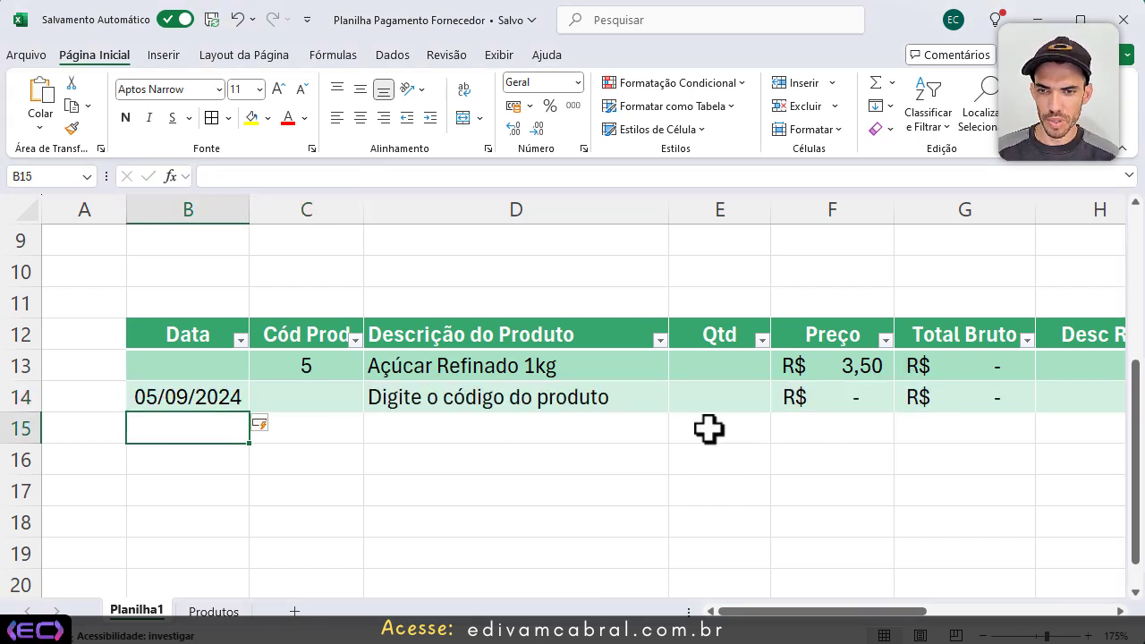
left_click_drag(368, 411, 656, 413)
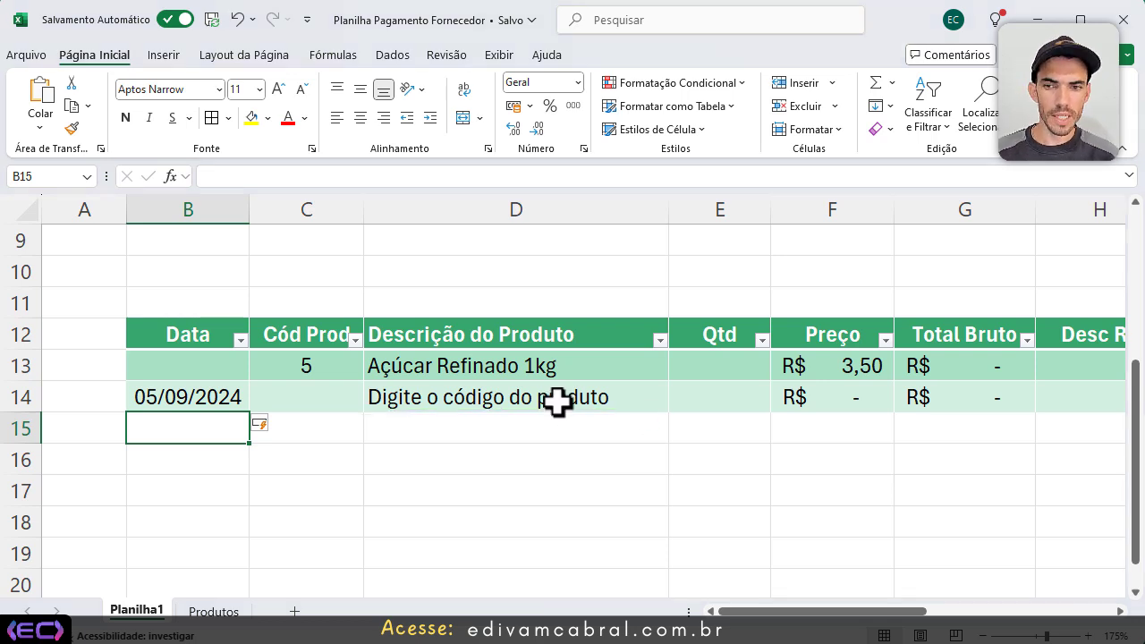
left_click(336, 400)
type("98,")
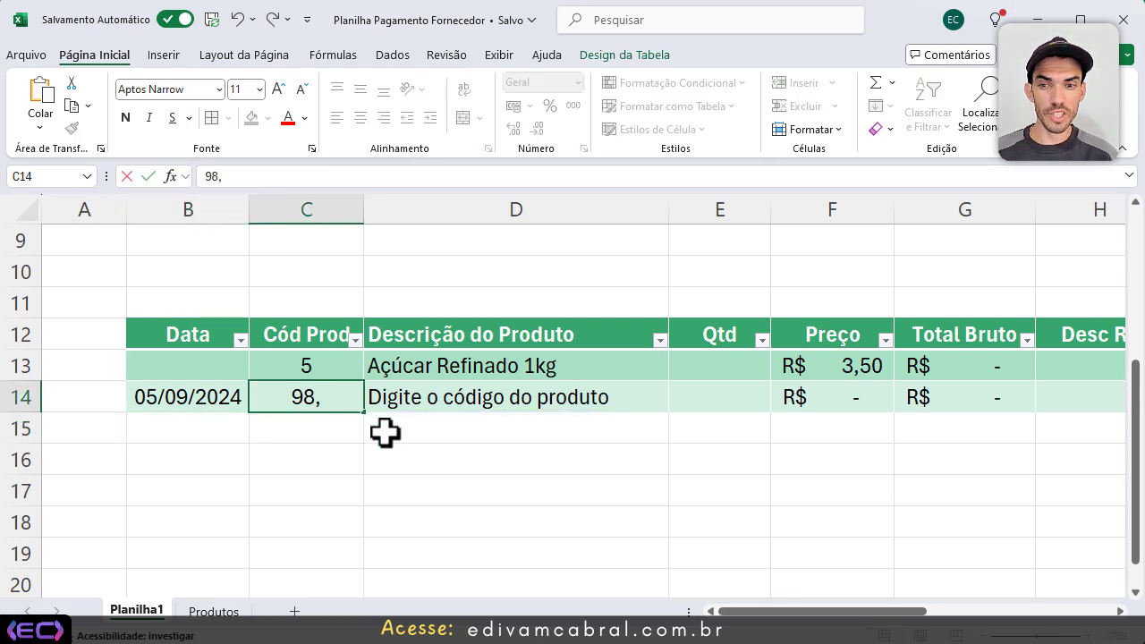
key("BackSpace")
key("Return")
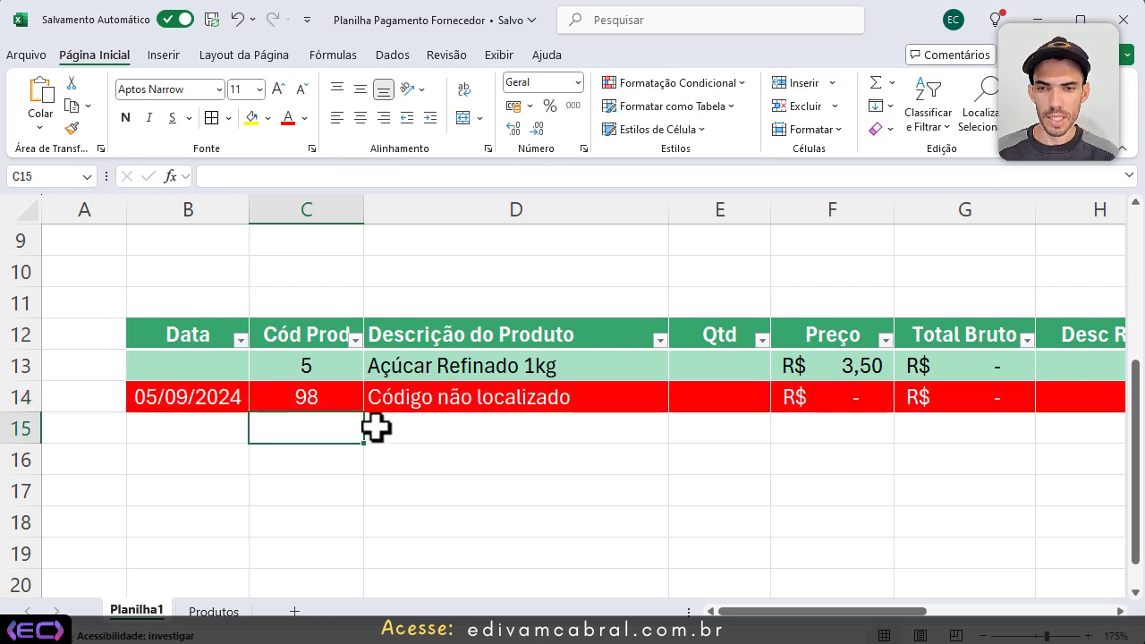
left_click_drag(437, 516, 469, 425)
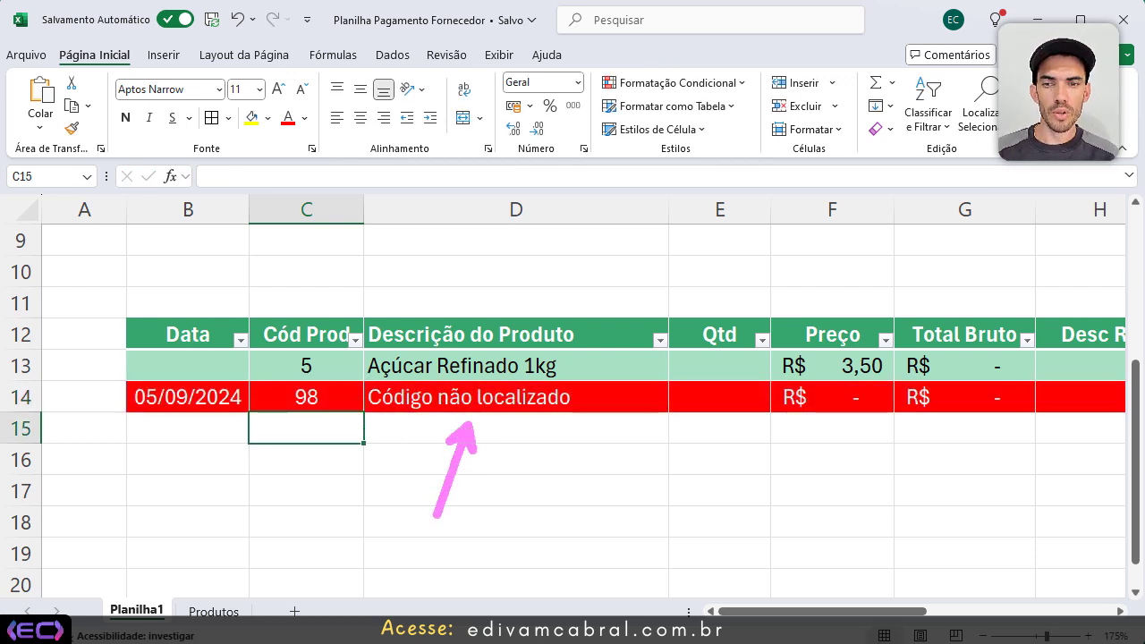
key("Escape")
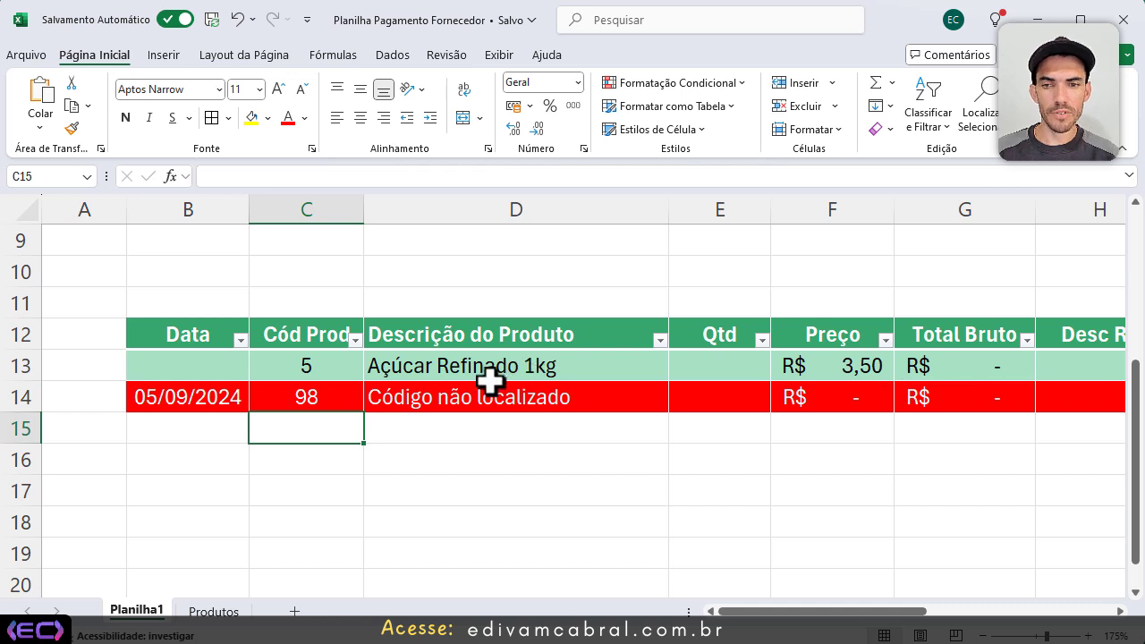
key("Up")
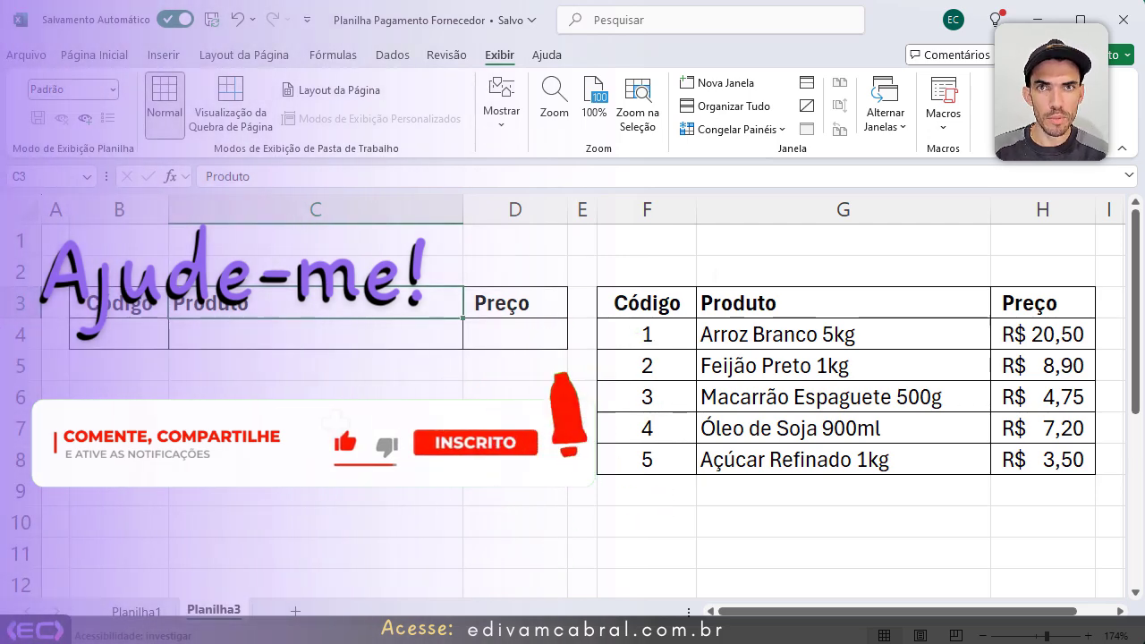
left_click(265, 364)
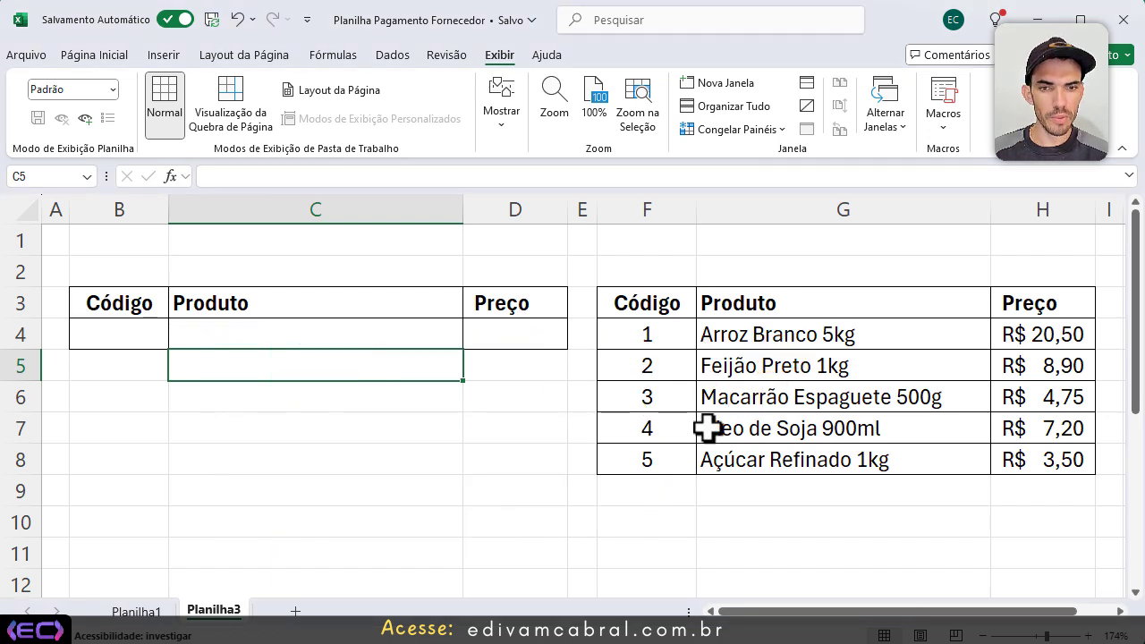
mouse_move(603, 316)
left_mouse_down()
mouse_move(694, 419)
mouse_move(692, 481)
mouse_move(680, 362)
mouse_move(692, 206)
left_mouse_up()
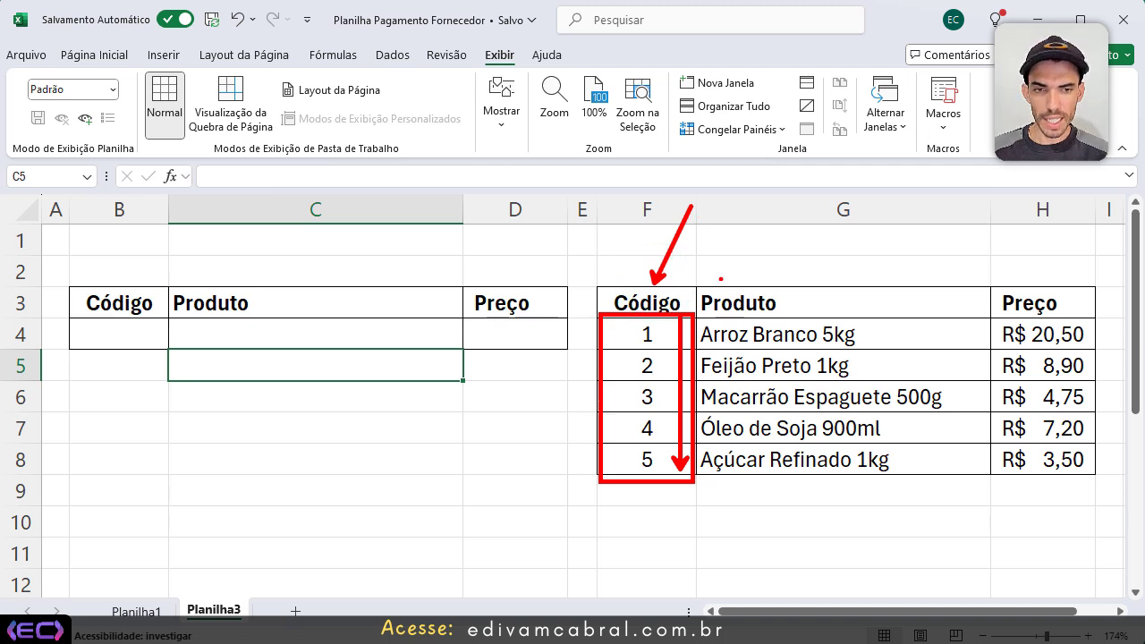
key("e")
mouse_move(596, 377)
left_mouse_down()
mouse_move(690, 416)
mouse_move(1098, 418)
left_mouse_up()
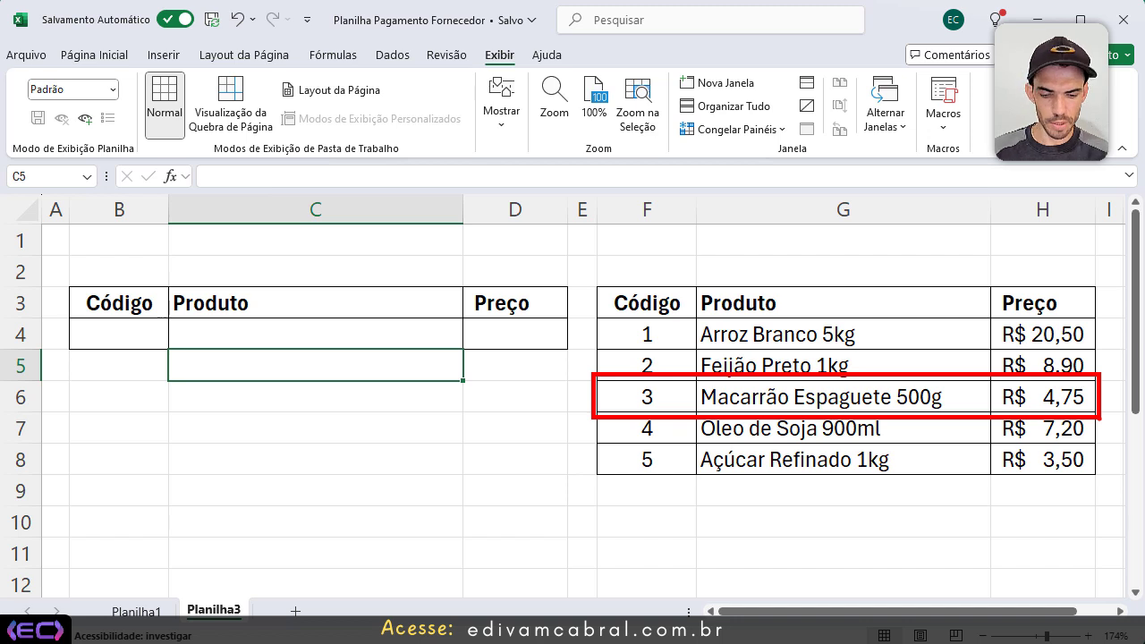
left_click_drag(960, 403, 984, 380)
left_click_drag(1056, 405, 1087, 383)
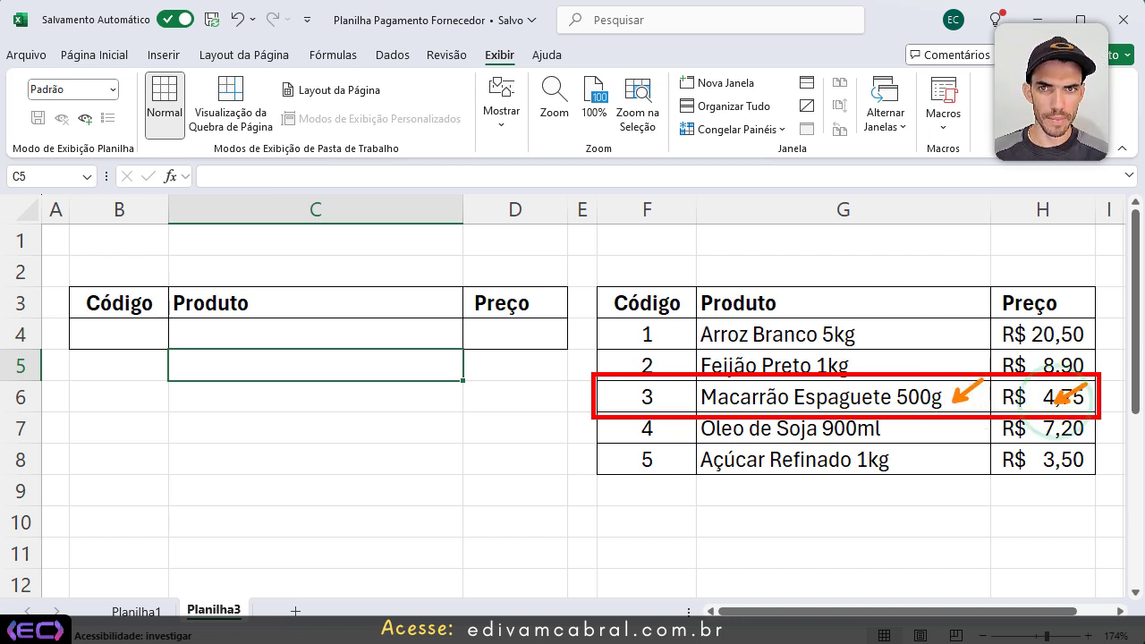
key("Escape")
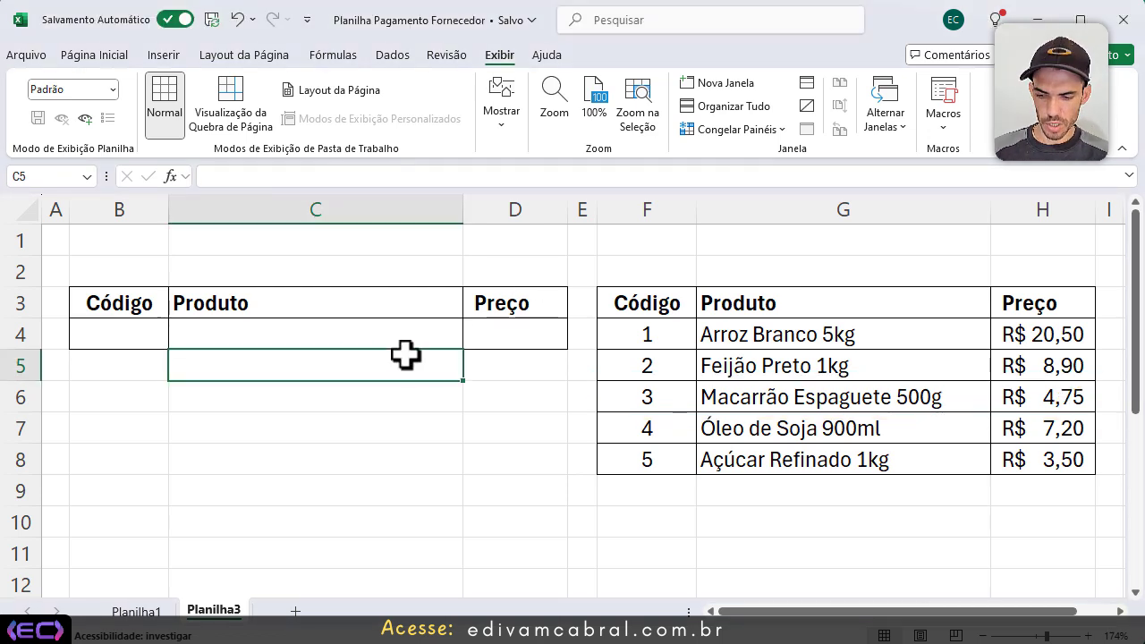
left_click_drag(118, 492, 118, 358)
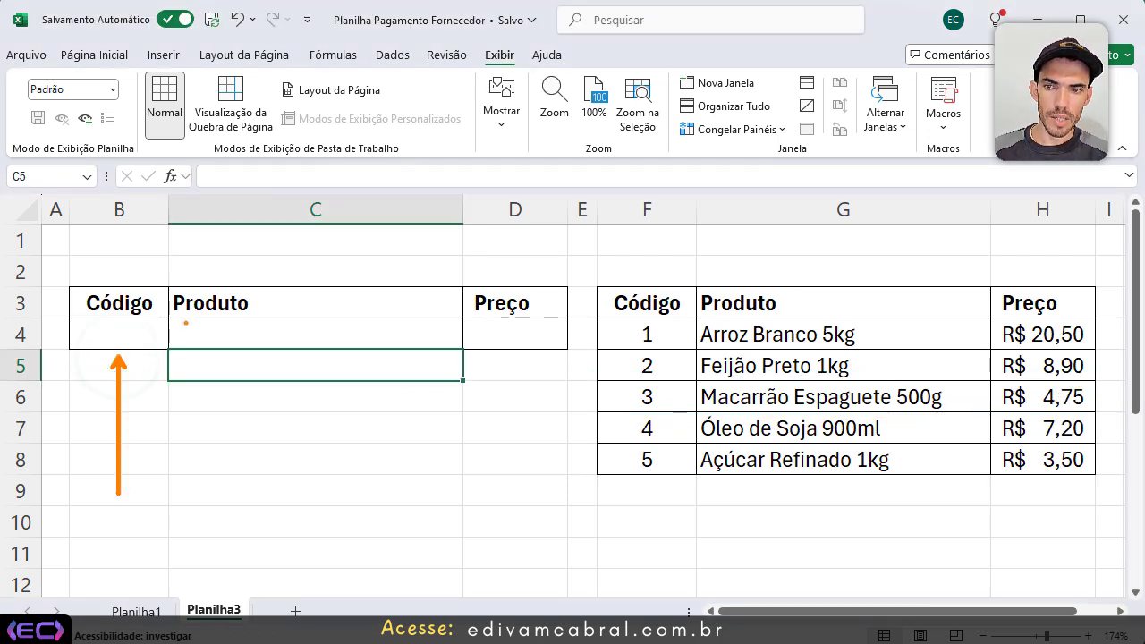
mouse_move(184, 322)
left_mouse_down()
mouse_move(217, 335)
mouse_move(444, 340)
mouse_move(476, 323)
mouse_move(552, 340)
left_mouse_up()
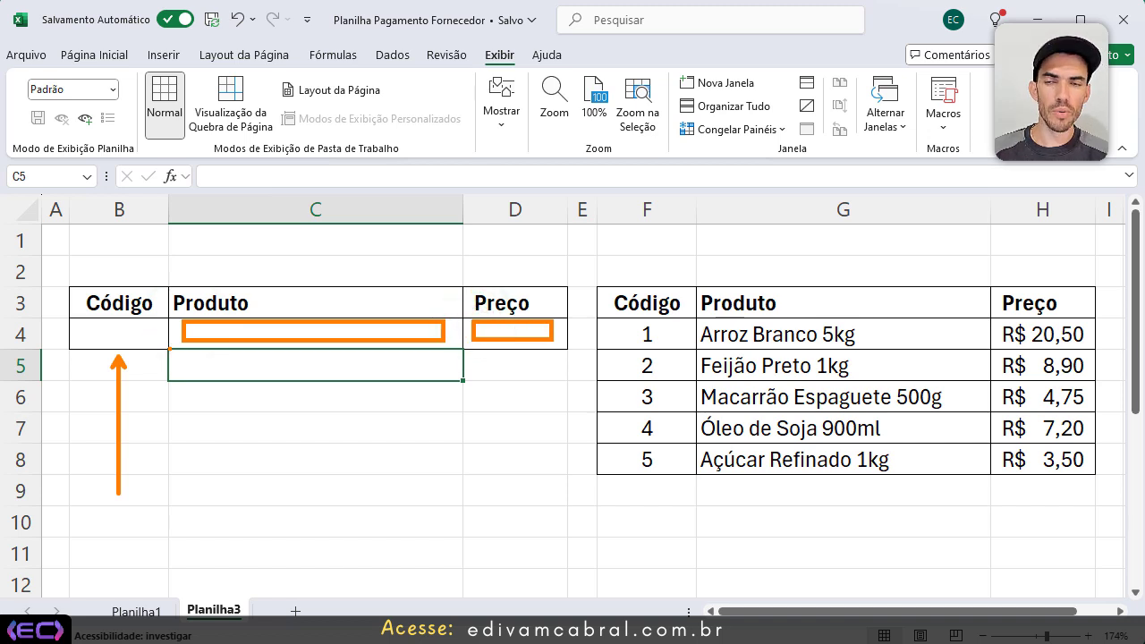
key("Escape")
Step: Enter product code 3 in cell B4 under Código on Planilha3
left_click(136, 337)
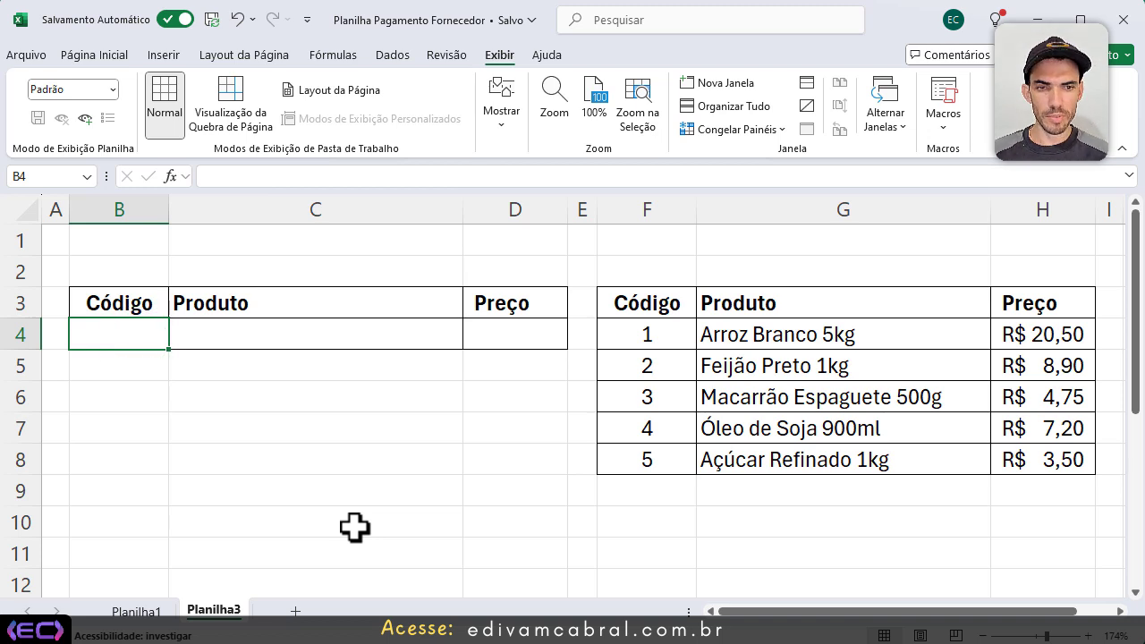
type("3")
key("Return")
Step: Begin a PROCV formula in cell C4 with B4 as the lookup value and F4:H8 as the table range
key("Up")
key("Right")
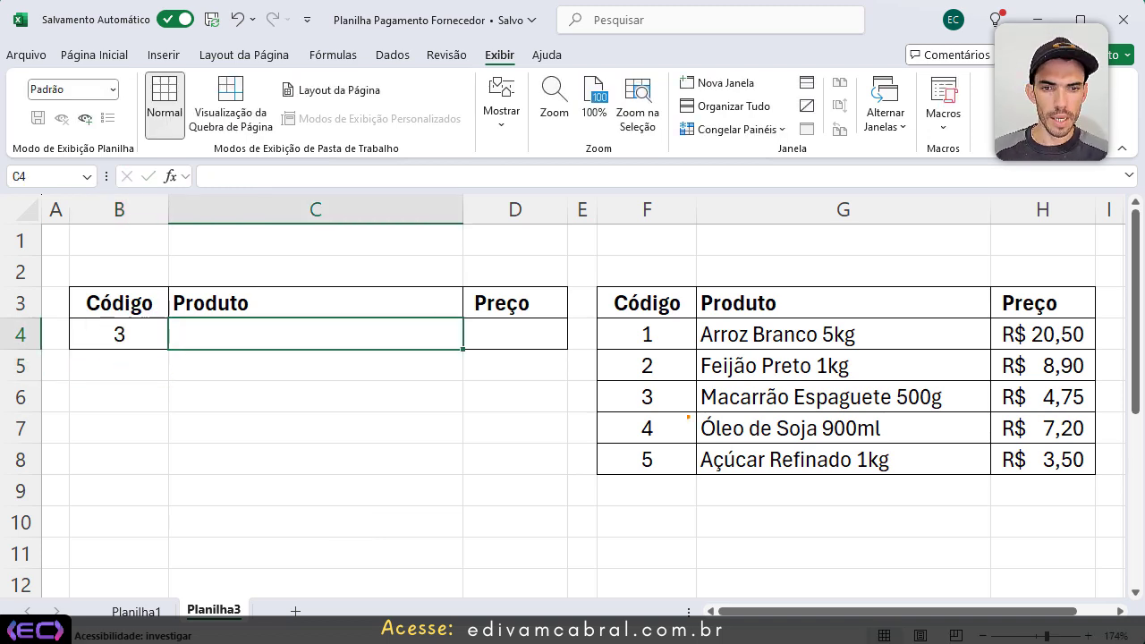
left_click_drag(592, 379, 1105, 413)
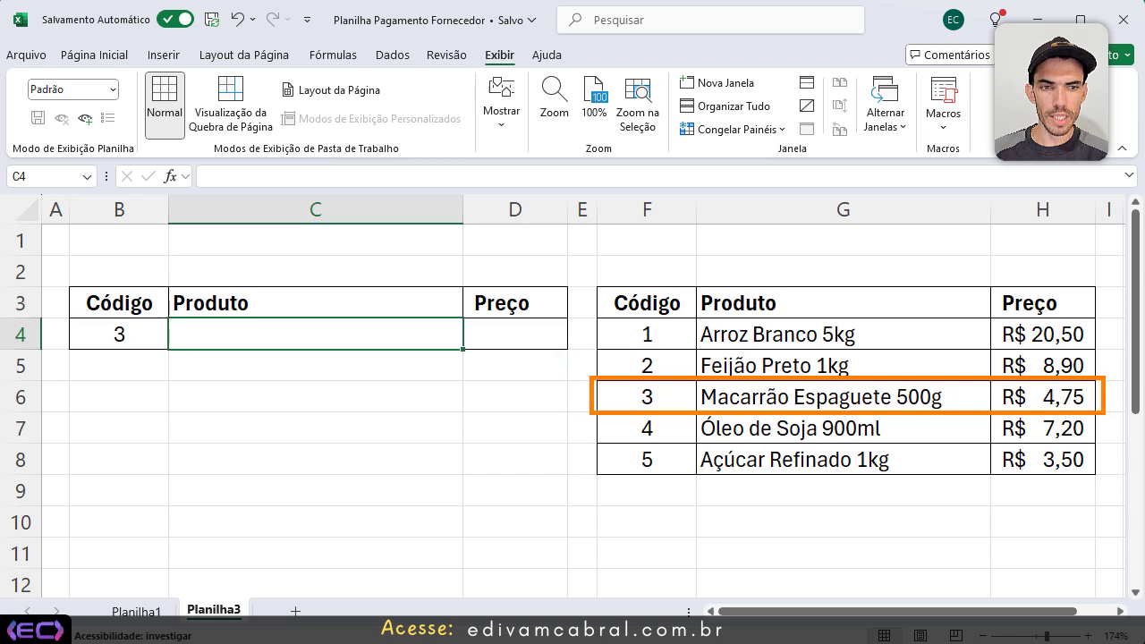
left_click(373, 334)
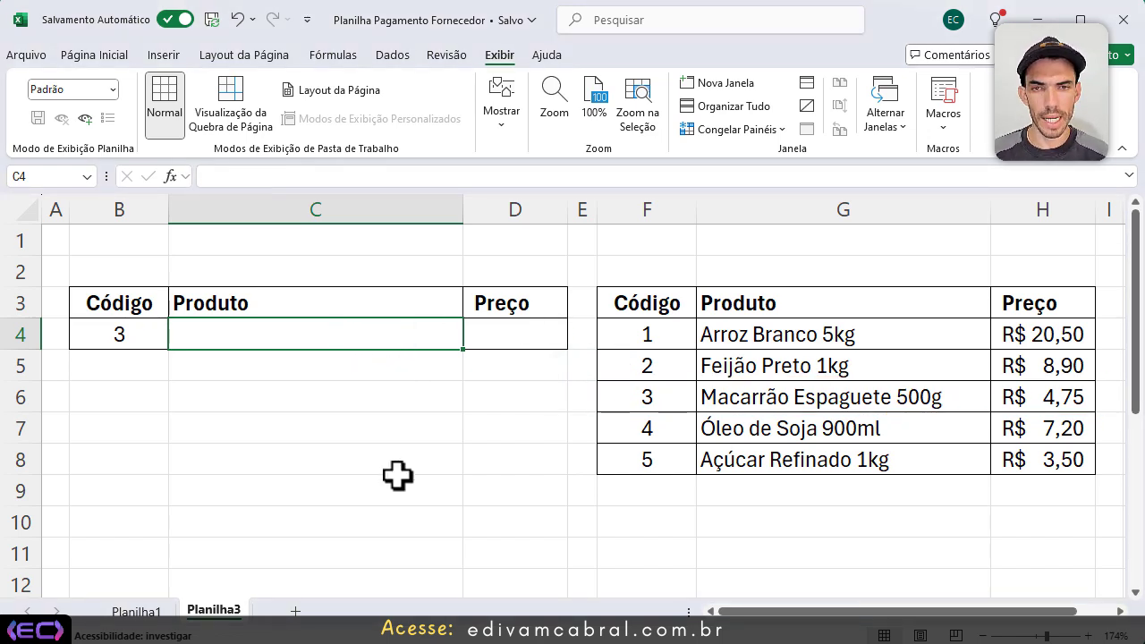
type("=")
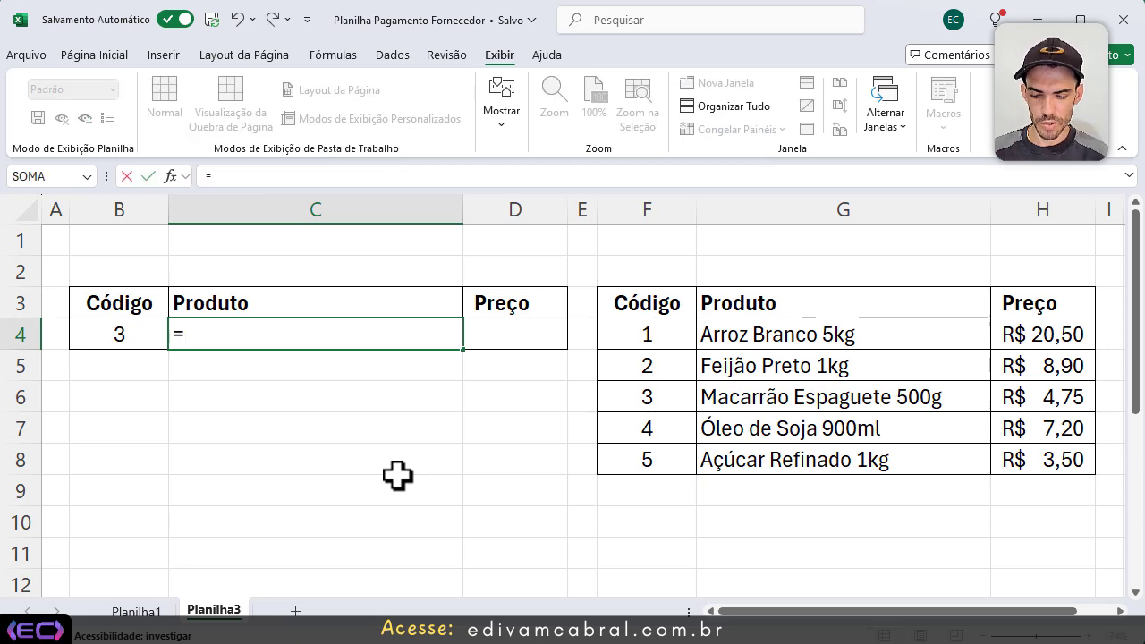
type("procv")
key("Tab")
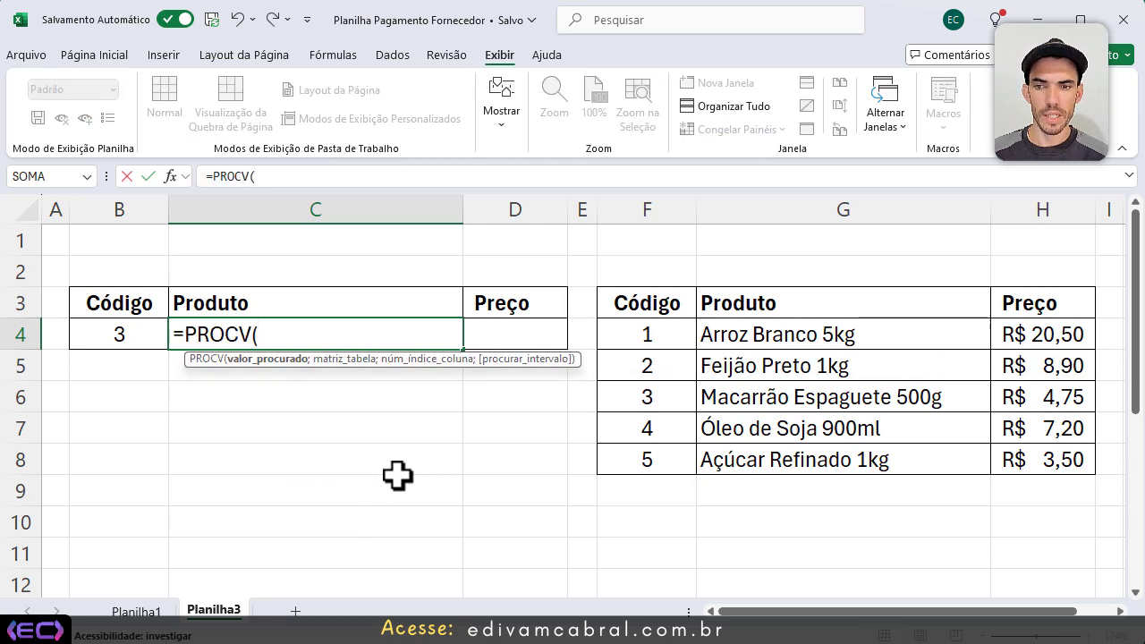
key("BackSpace")
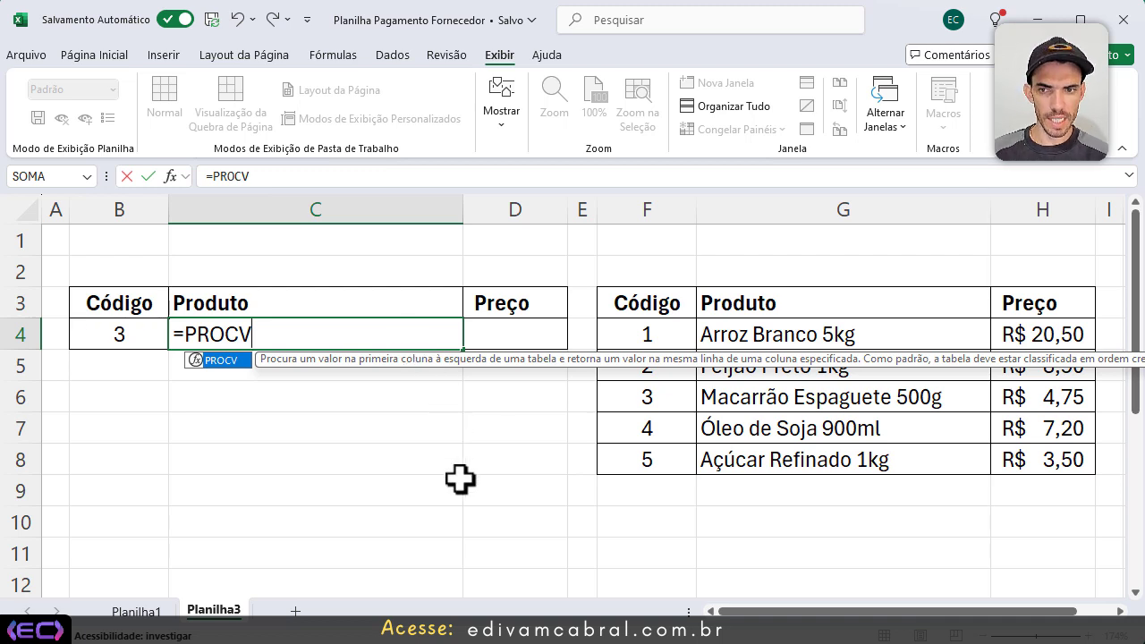
key("Tab")
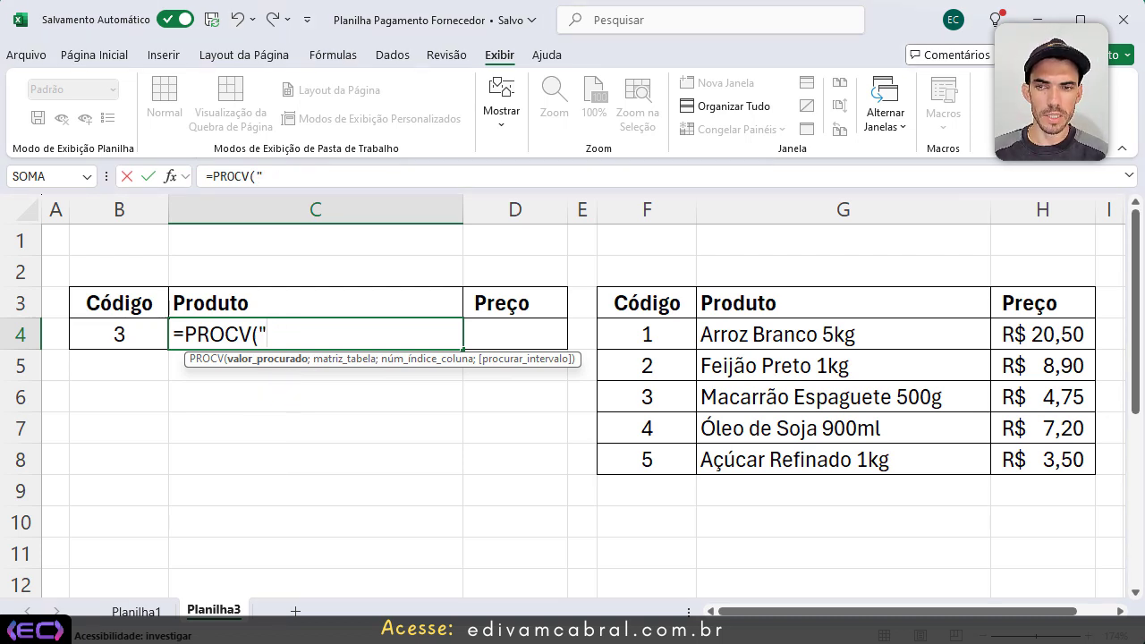
key("BackSpace")
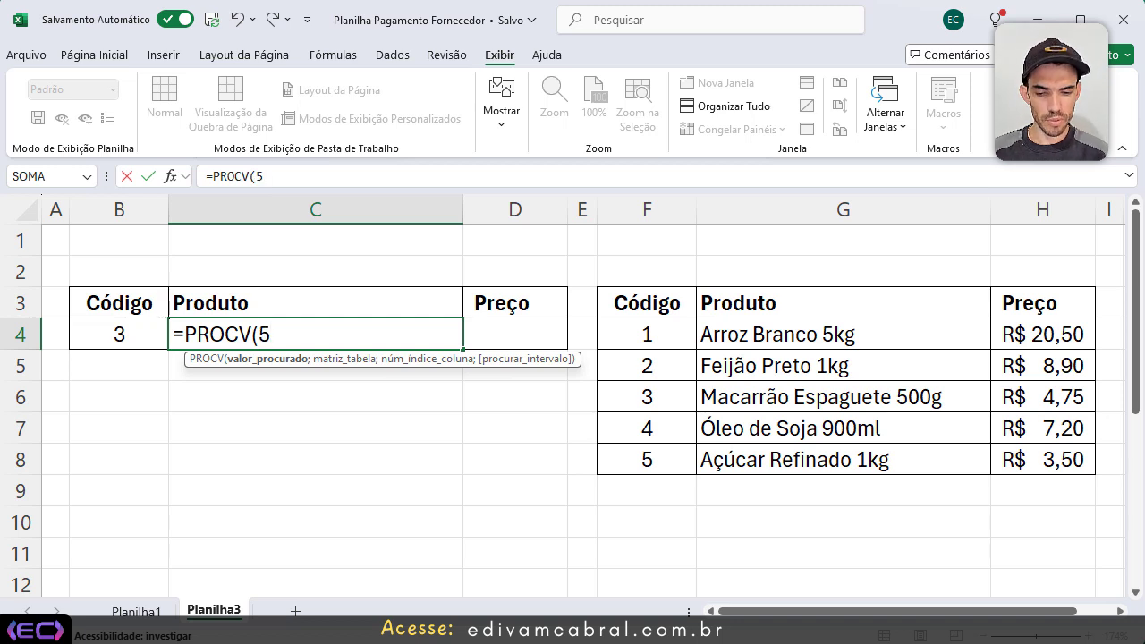
left_click(128, 335)
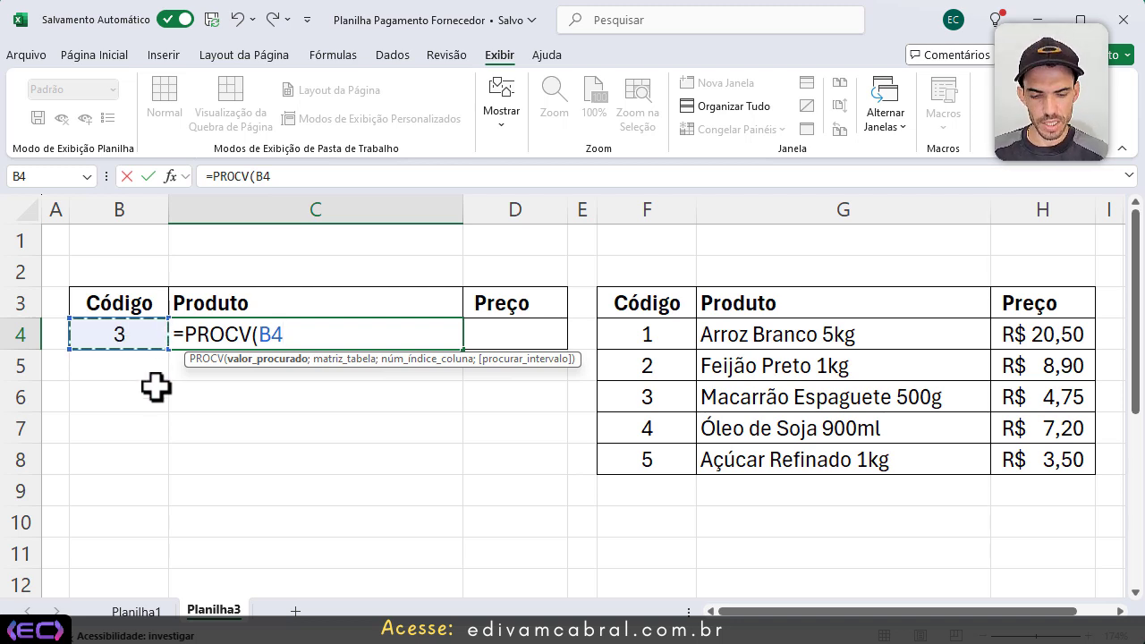
type(";")
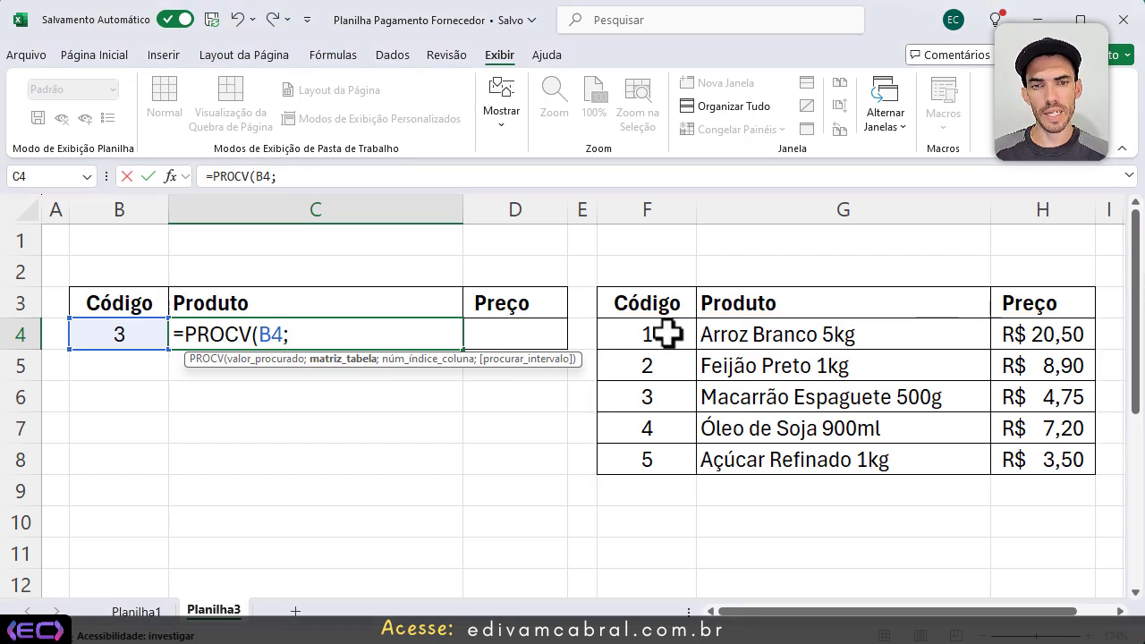
mouse_move(665, 332)
left_mouse_down()
mouse_move(703, 360)
mouse_move(887, 433)
mouse_move(1010, 456)
left_mouse_up()
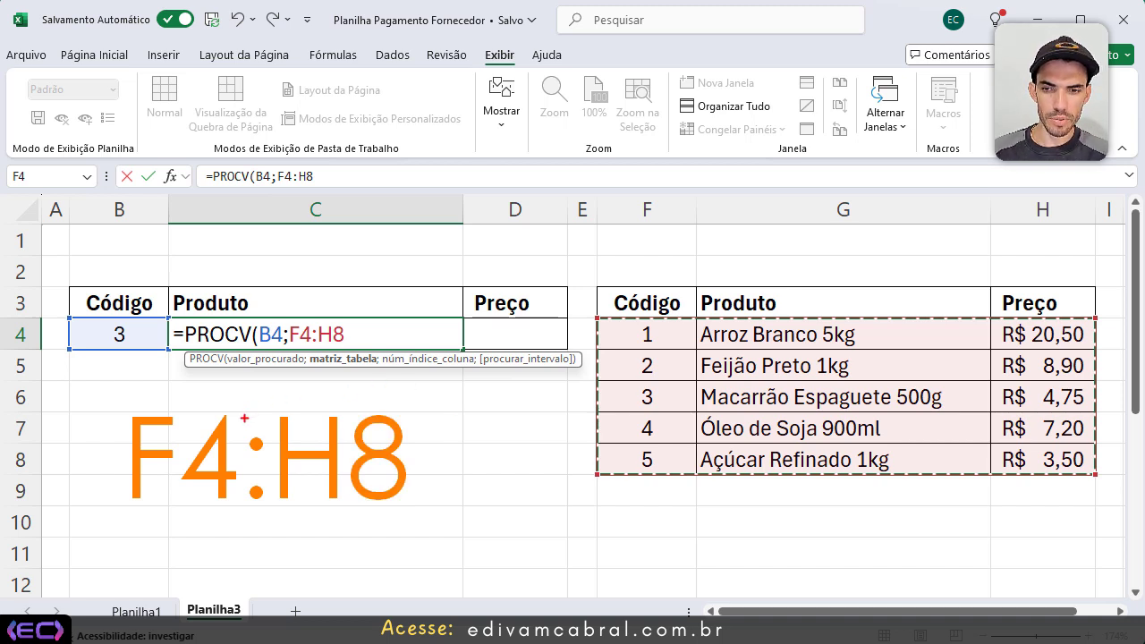
left_click_drag(244, 418, 271, 514)
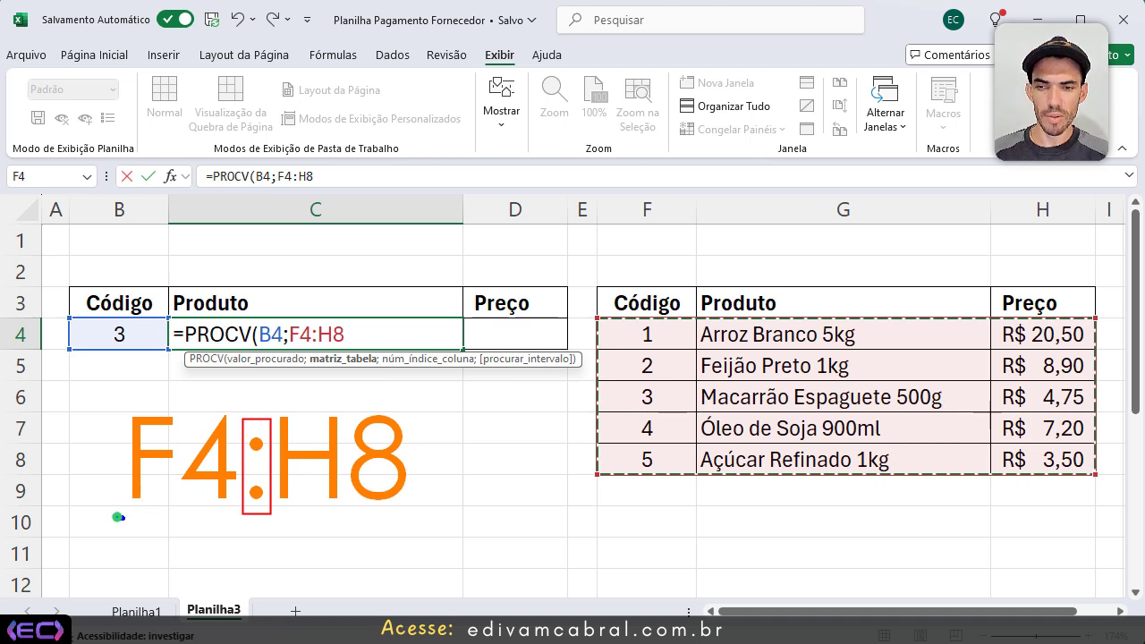
left_click_drag(118, 517, 224, 516)
left_click_drag(644, 221, 644, 287)
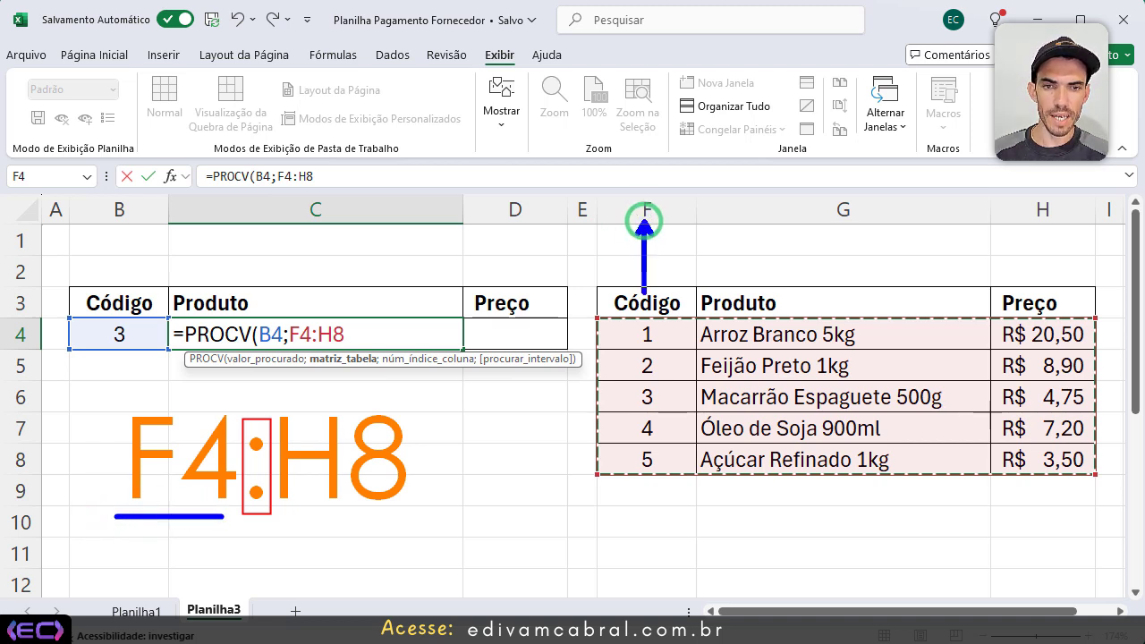
left_click_drag(47, 331, 577, 330)
left_click_drag(262, 526, 253, 582)
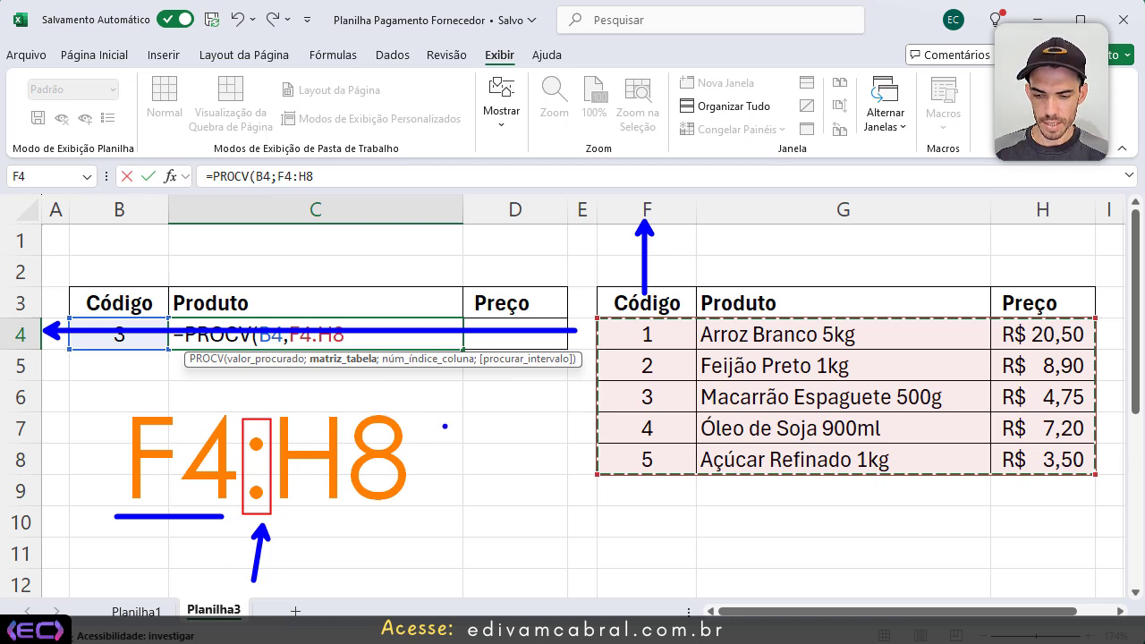
left_click_drag(1048, 226, 1041, 438)
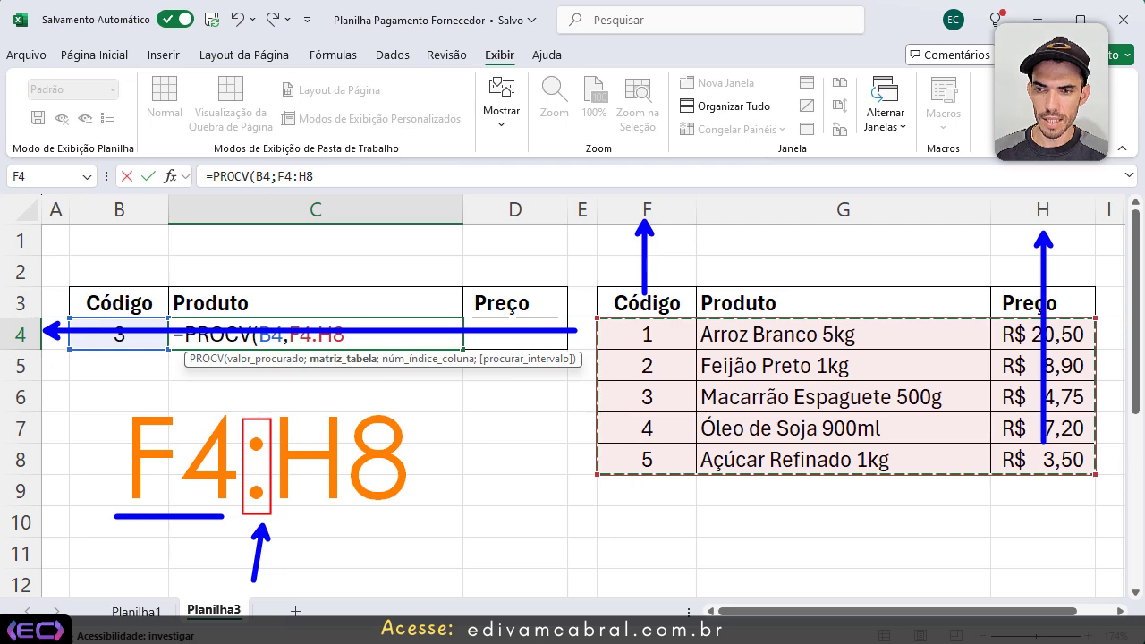
left_click_drag(49, 458, 991, 459)
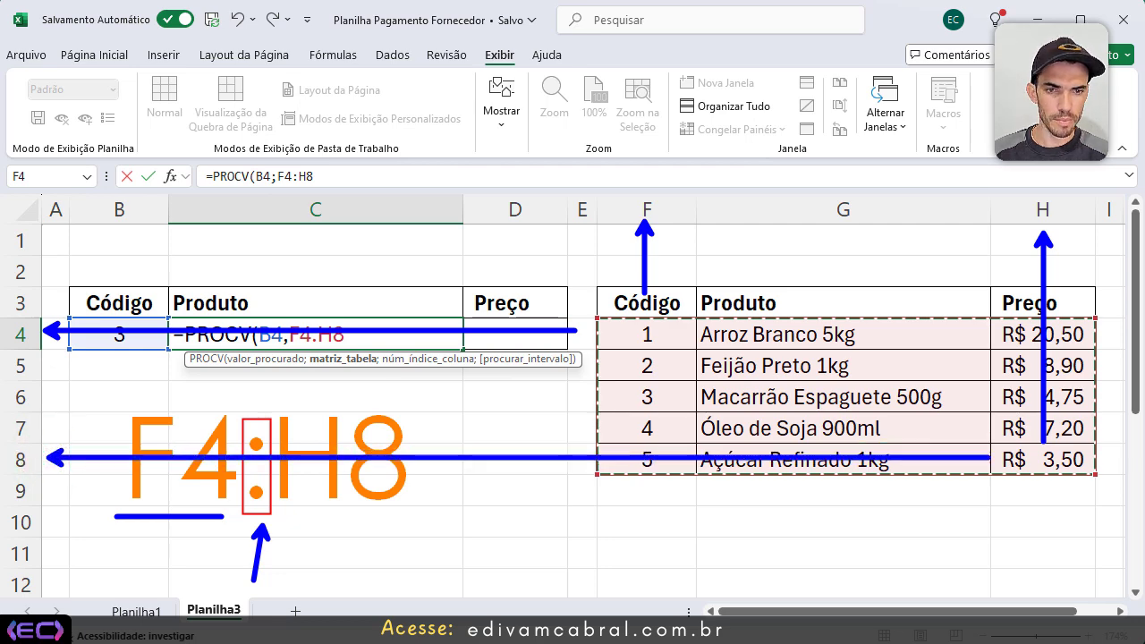
key("Escape")
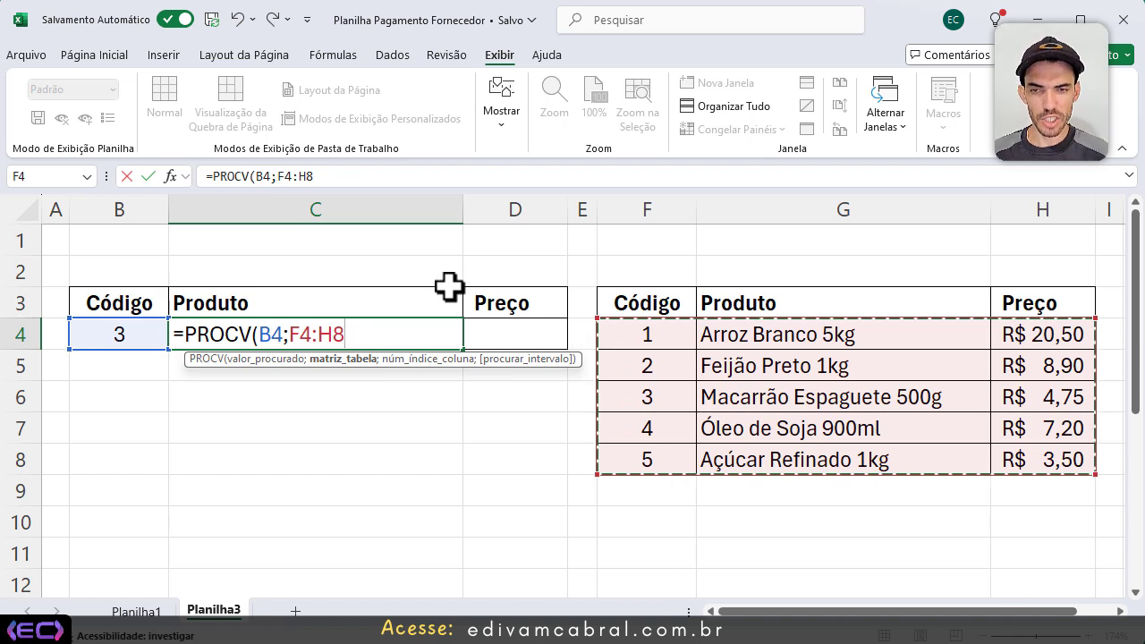
Step: Advance the PROCV formula in cell C4 past the table range to its column index argument
type(";")
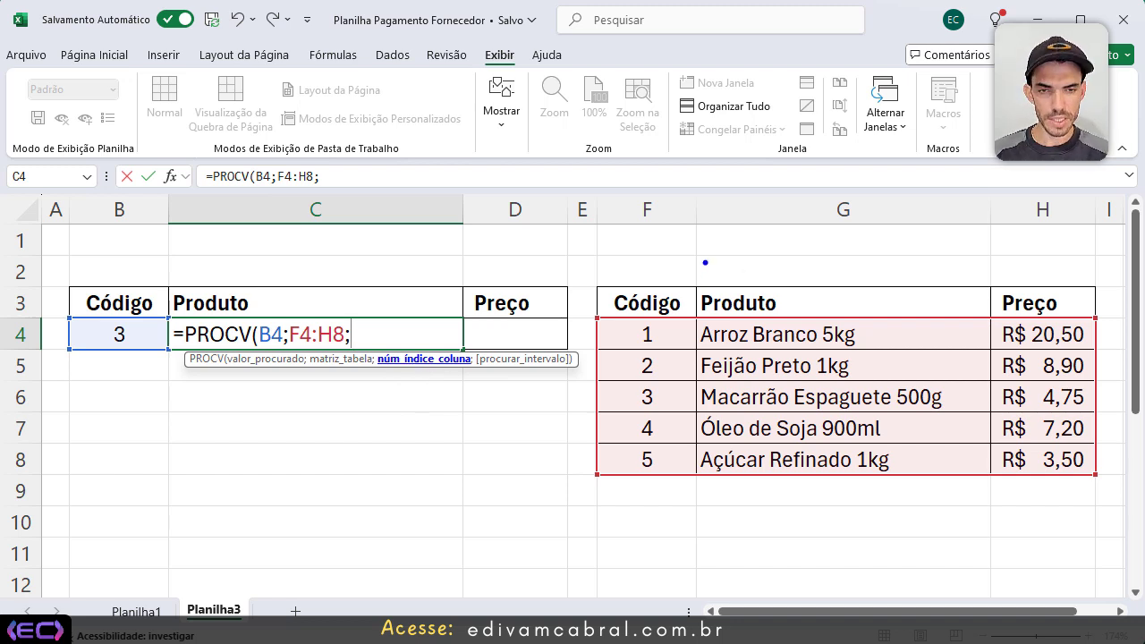
left_click_drag(661, 271, 678, 219)
left_click_drag(808, 274, 834, 205)
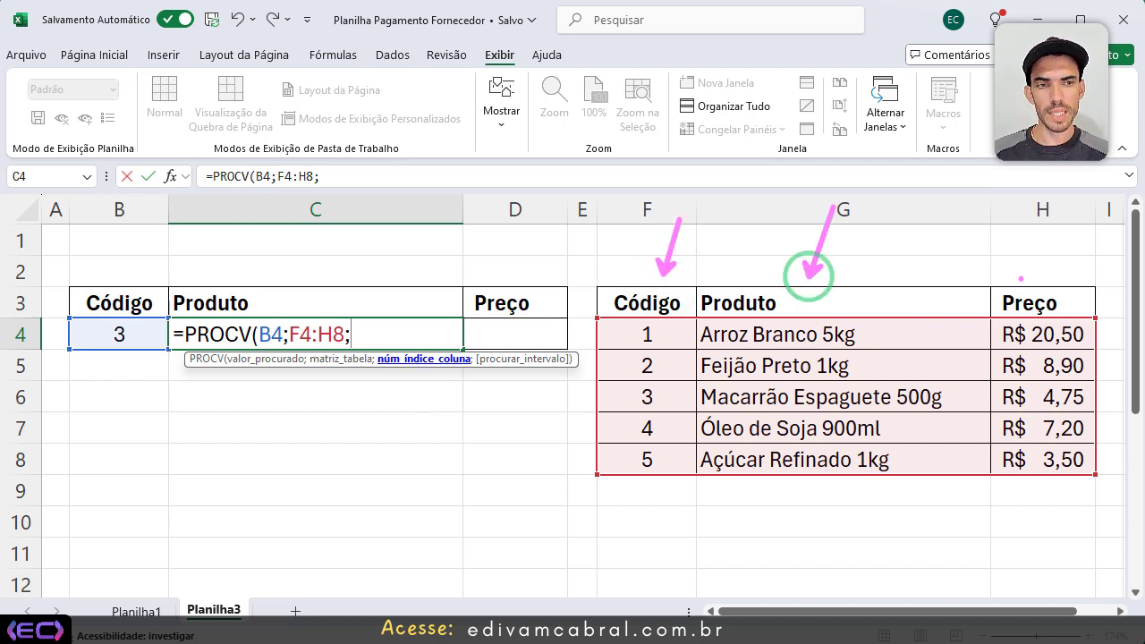
left_click_drag(1029, 274, 1009, 226)
left_click_drag(629, 320, 664, 479)
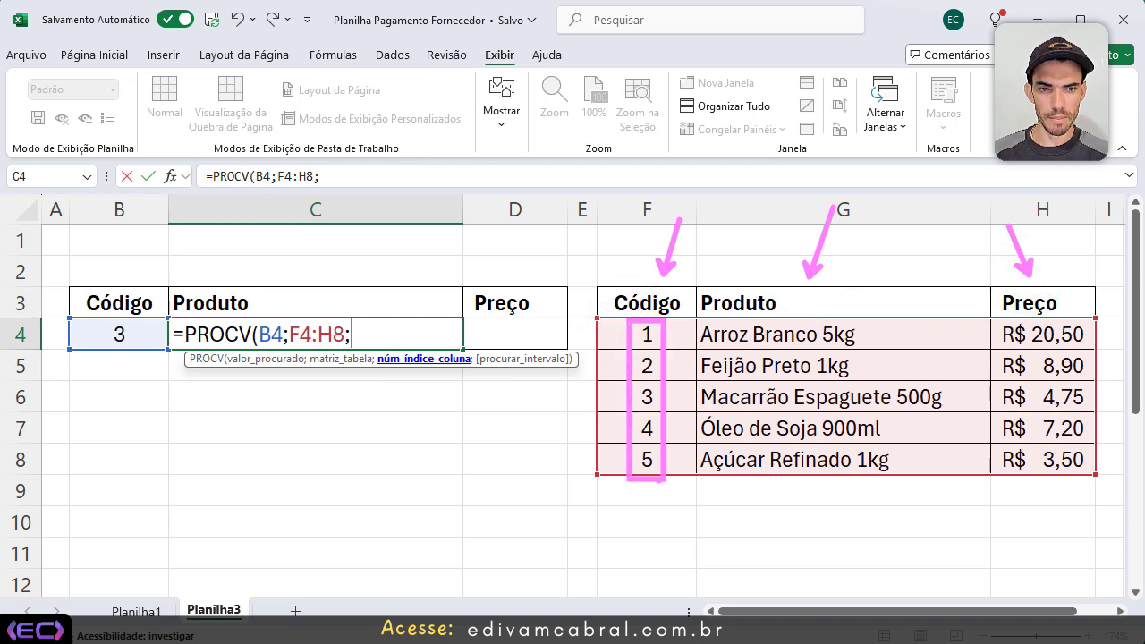
left_click_drag(450, 477, 418, 380)
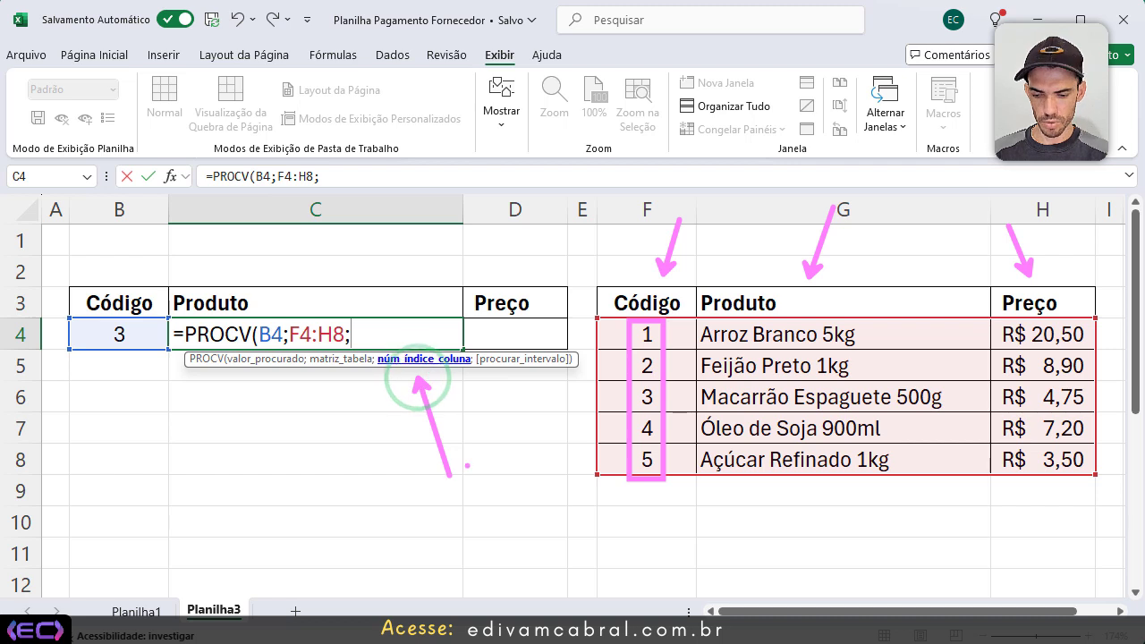
left_click_drag(512, 621, 513, 494)
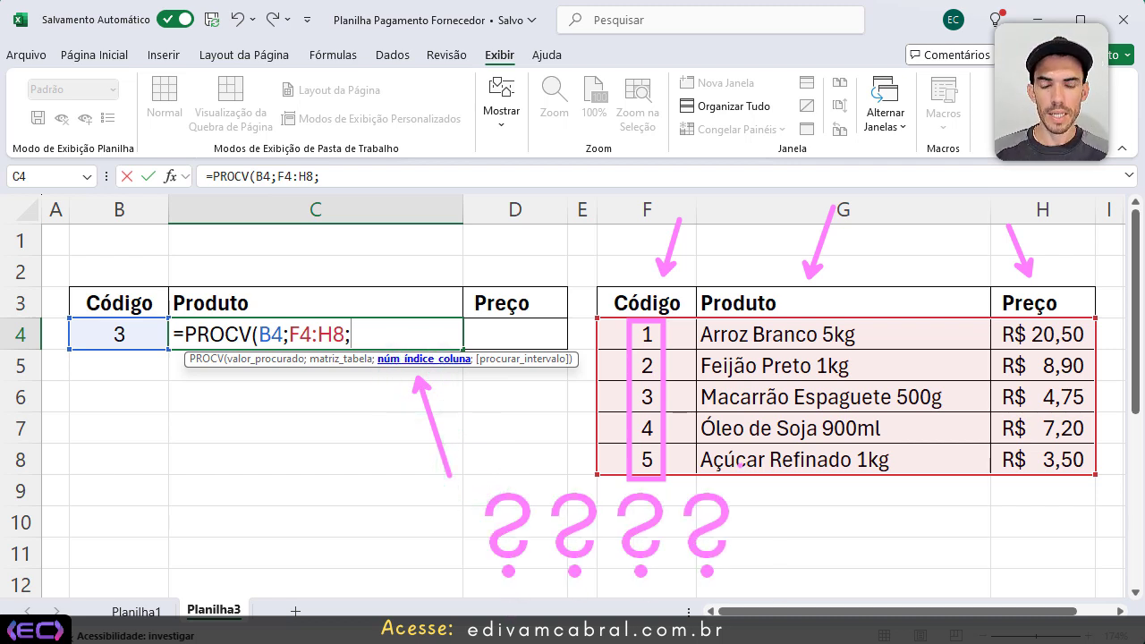
key("e")
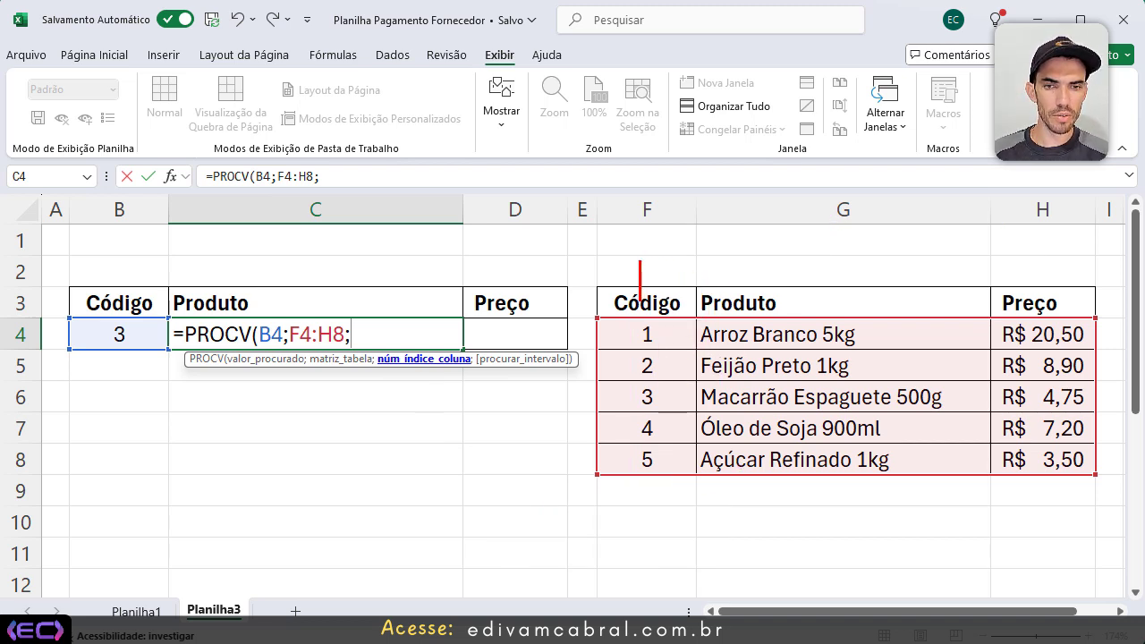
left_click(623, 248)
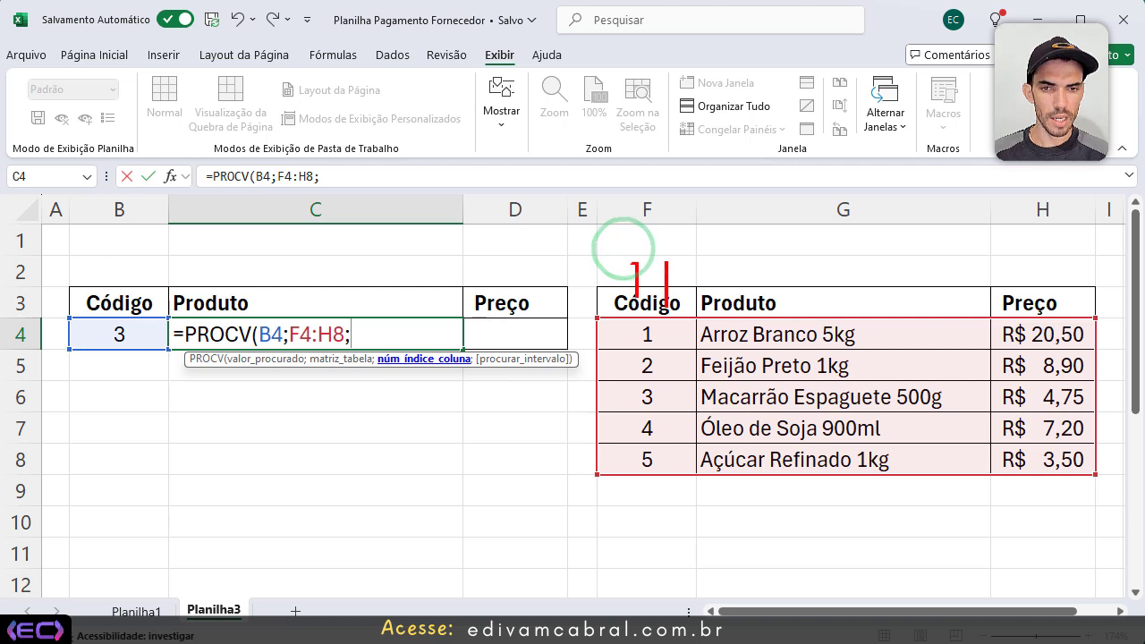
left_click_drag(721, 269, 742, 297)
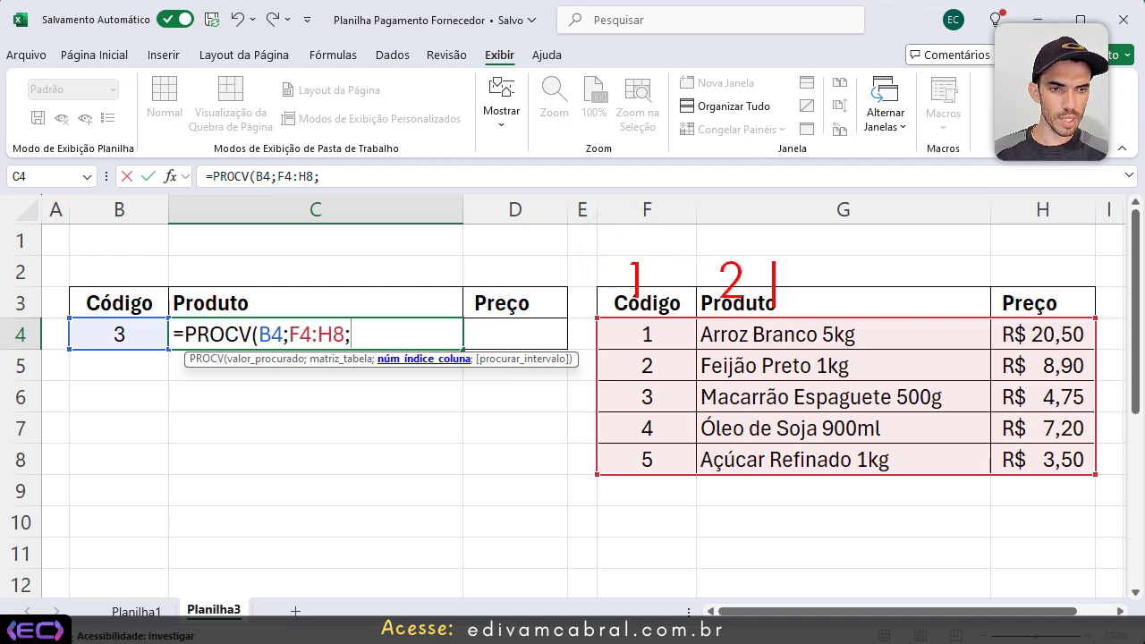
left_click_drag(1003, 267, 1002, 299)
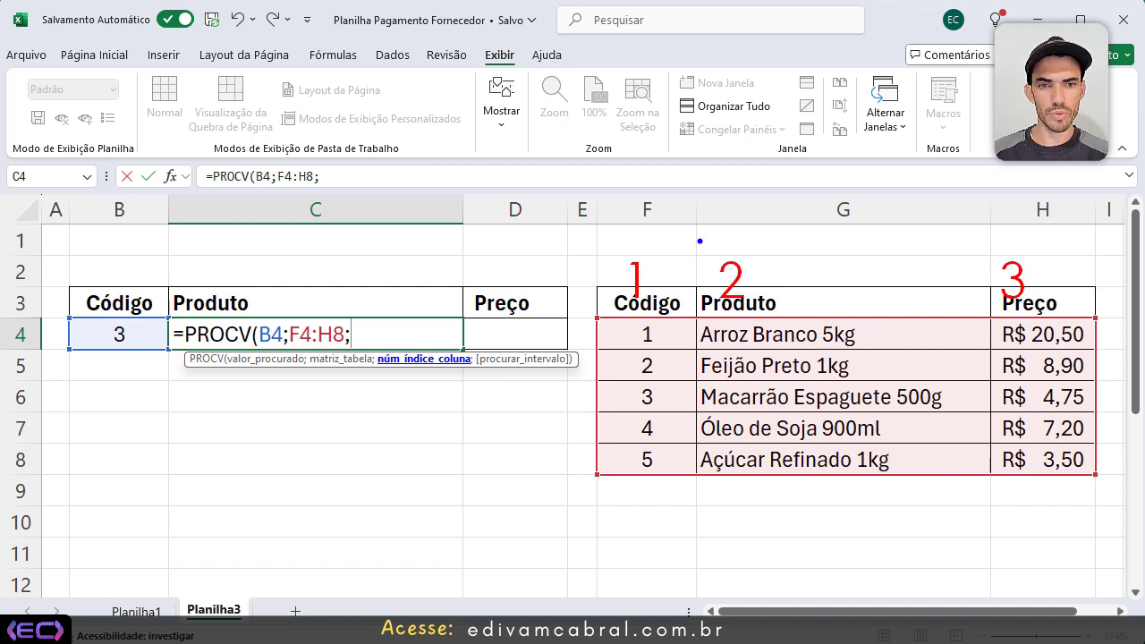
left_click_drag(704, 237, 773, 325)
key("Escape")
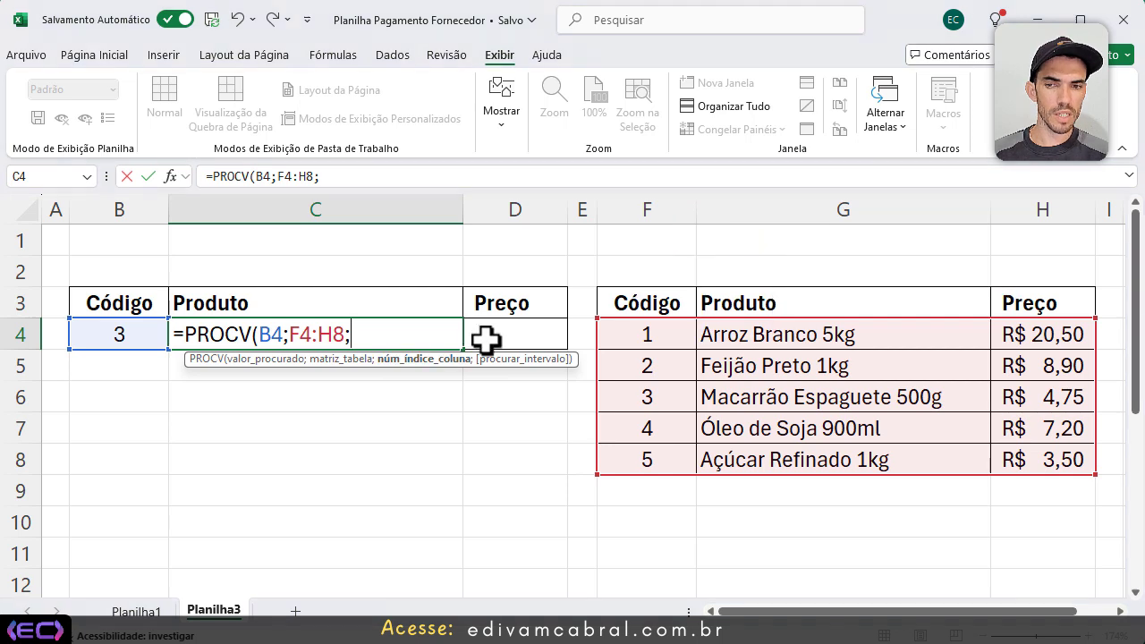
Step: Complete the PROCV formula in C4 with column index 2 and 0 for an exact match
type("2")
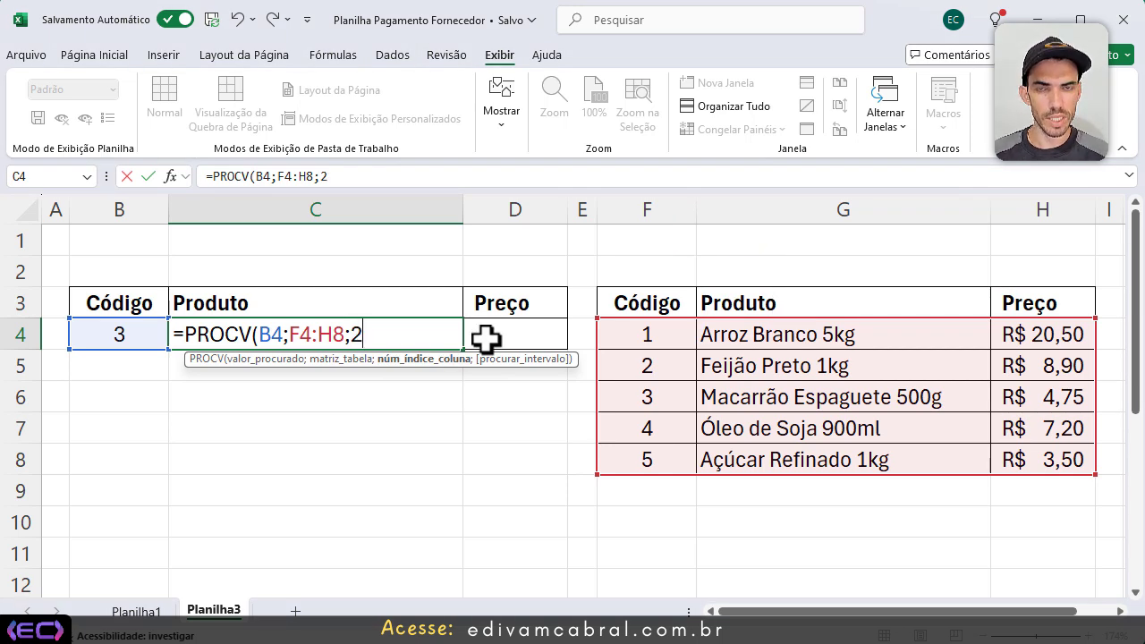
type(";")
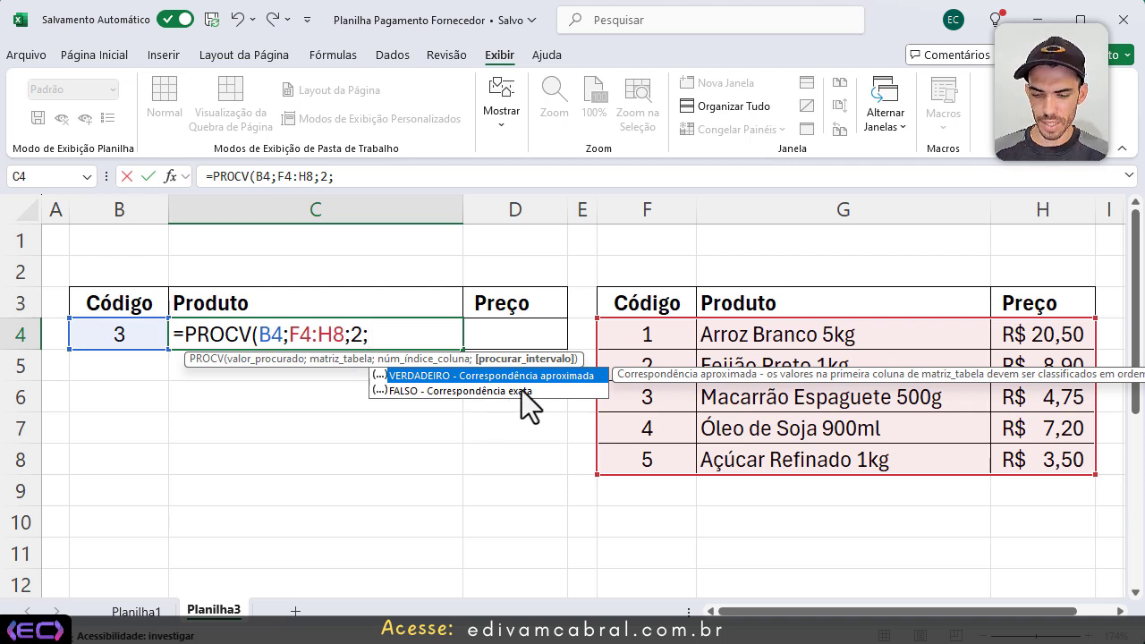
left_click(187, 407)
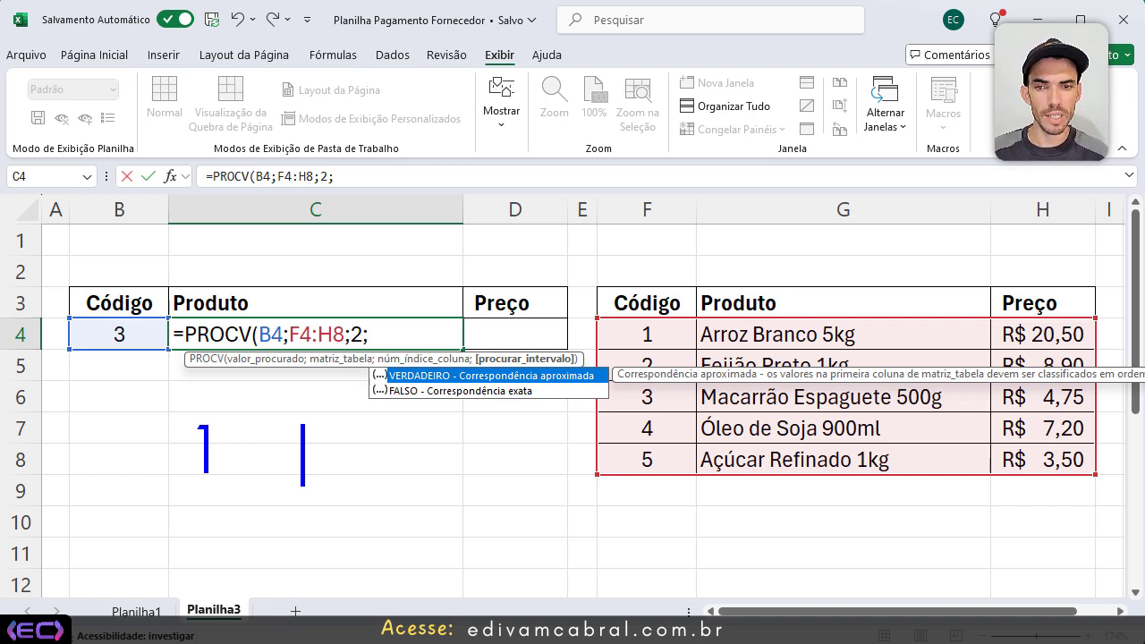
key("Escape")
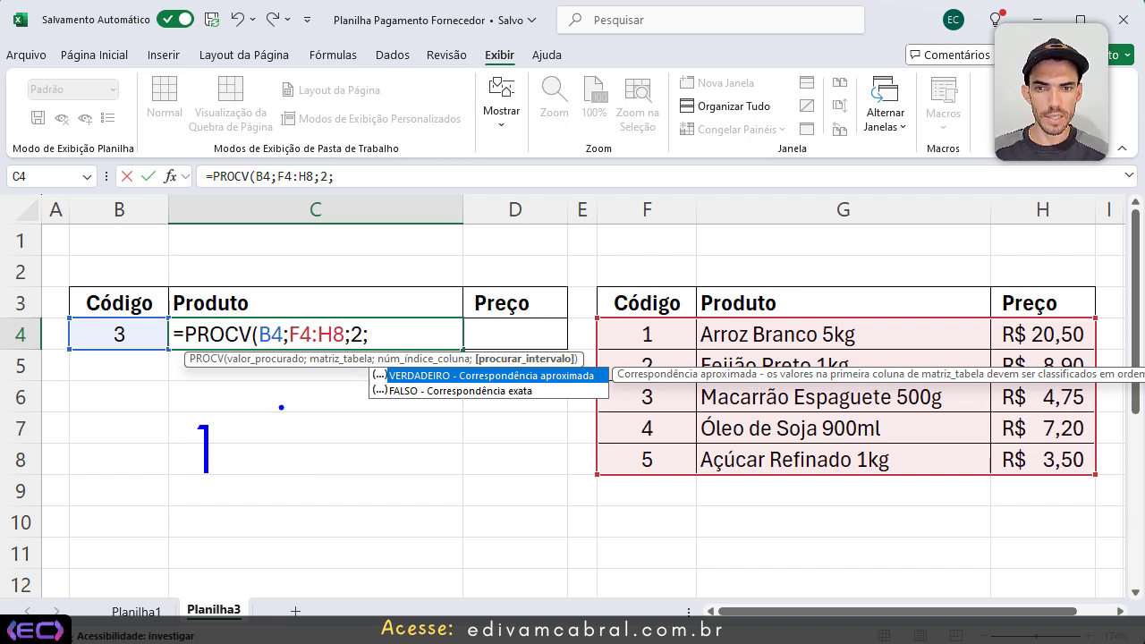
key("Escape")
type("0")
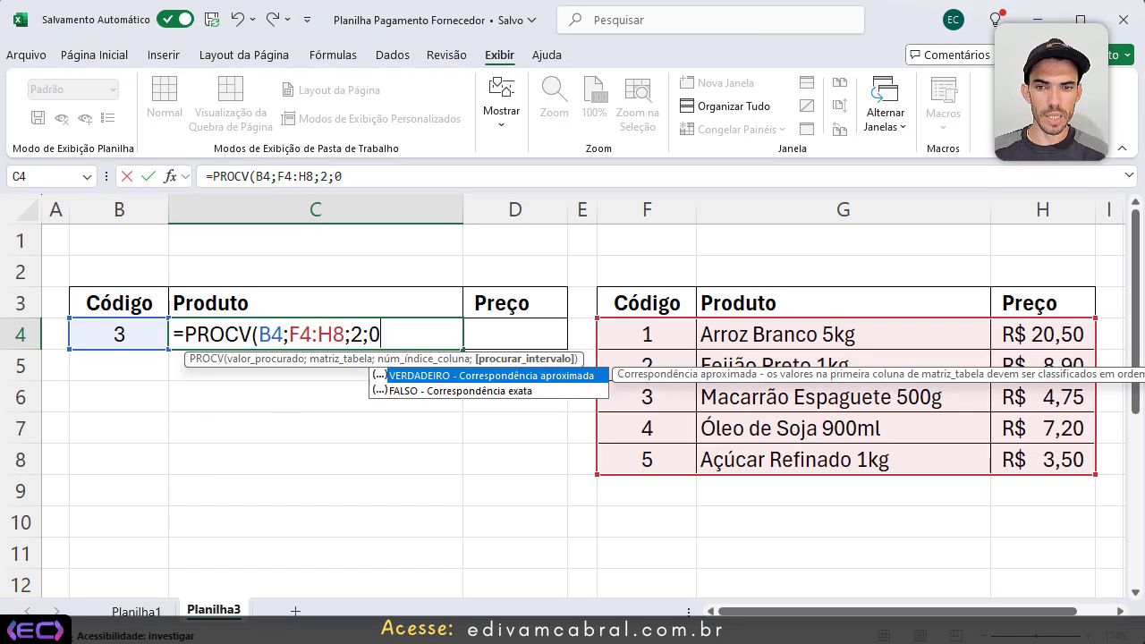
key("BackSpace")
type("1")
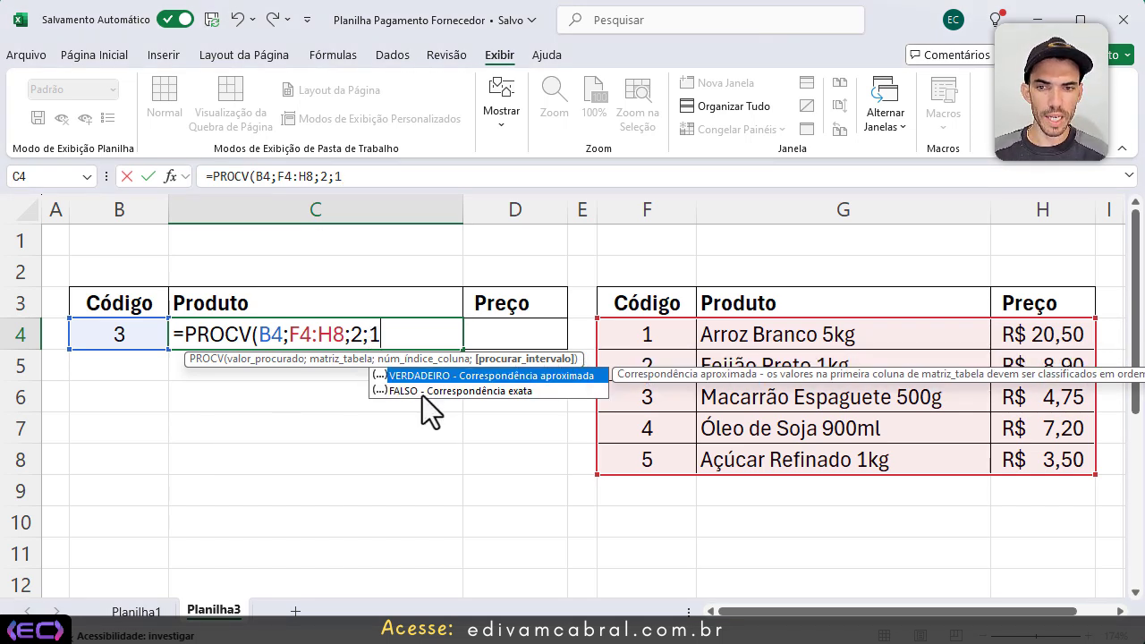
key("BackSpace")
type("0")
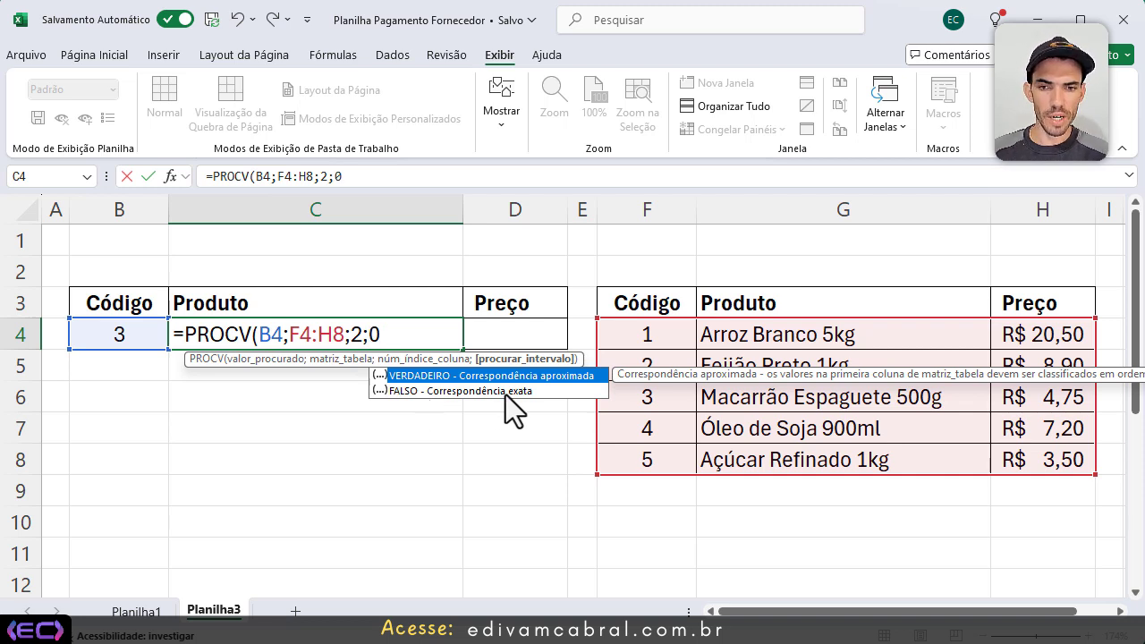
type(")")
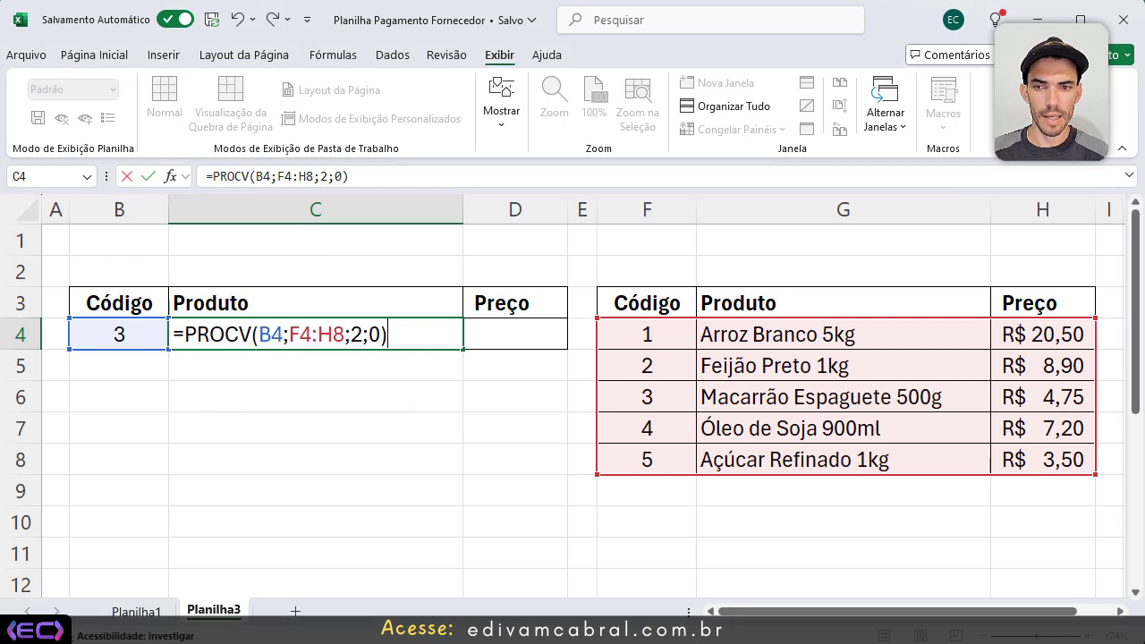
key("Return")
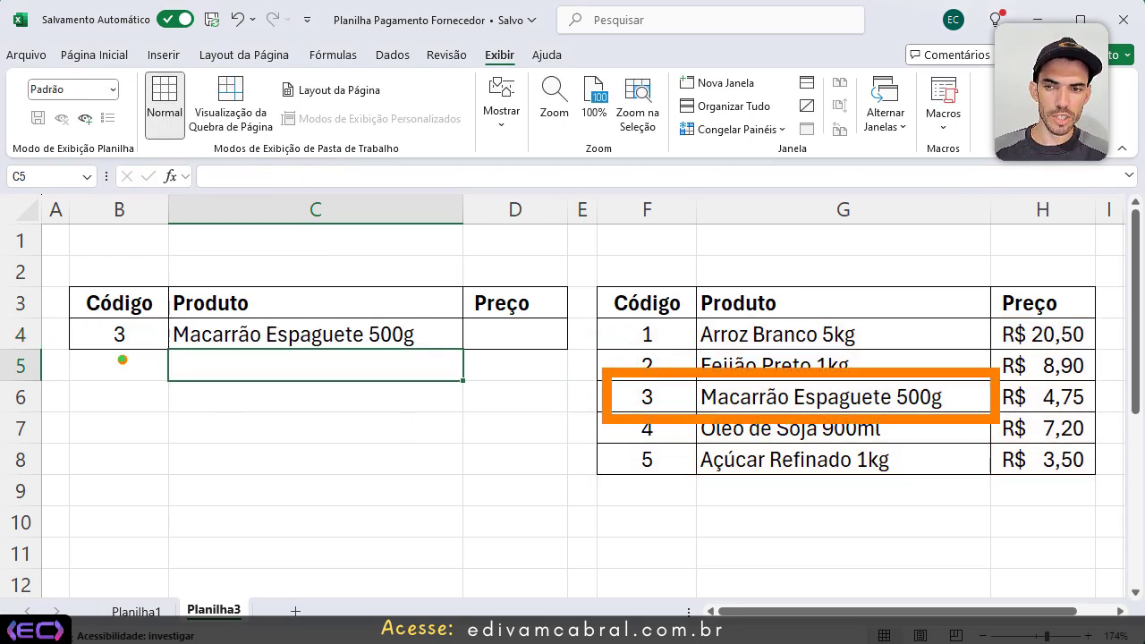
Step: Test the product lookup by entering code 1 and then code 5 in cell B4
double_click(139, 340)
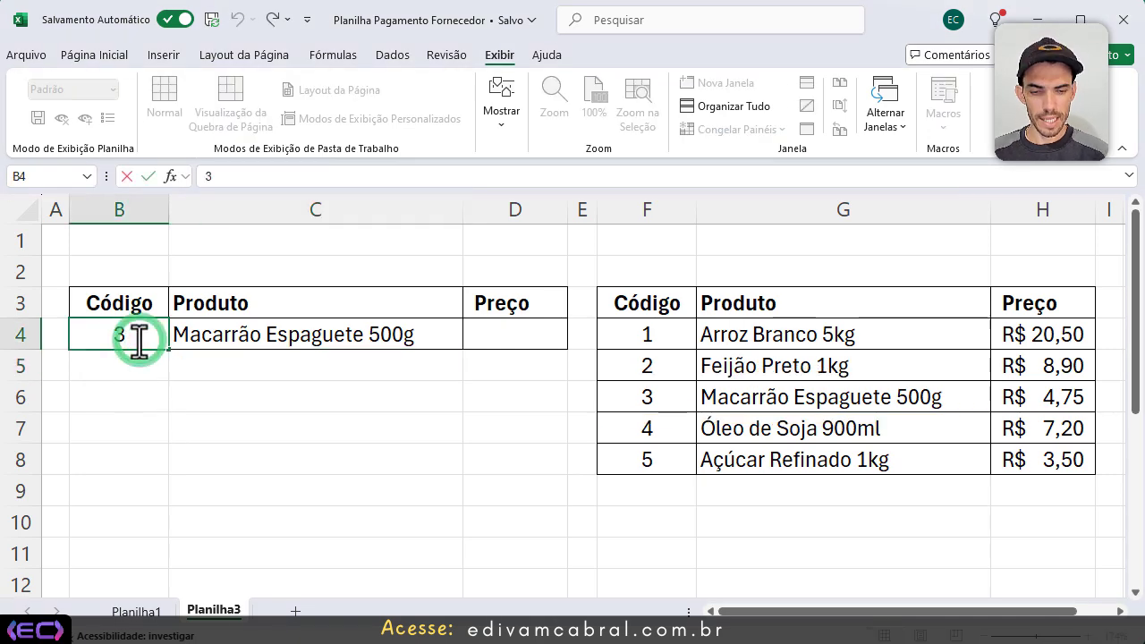
key("BackSpace")
type("1")
key("Return")
left_click(139, 341)
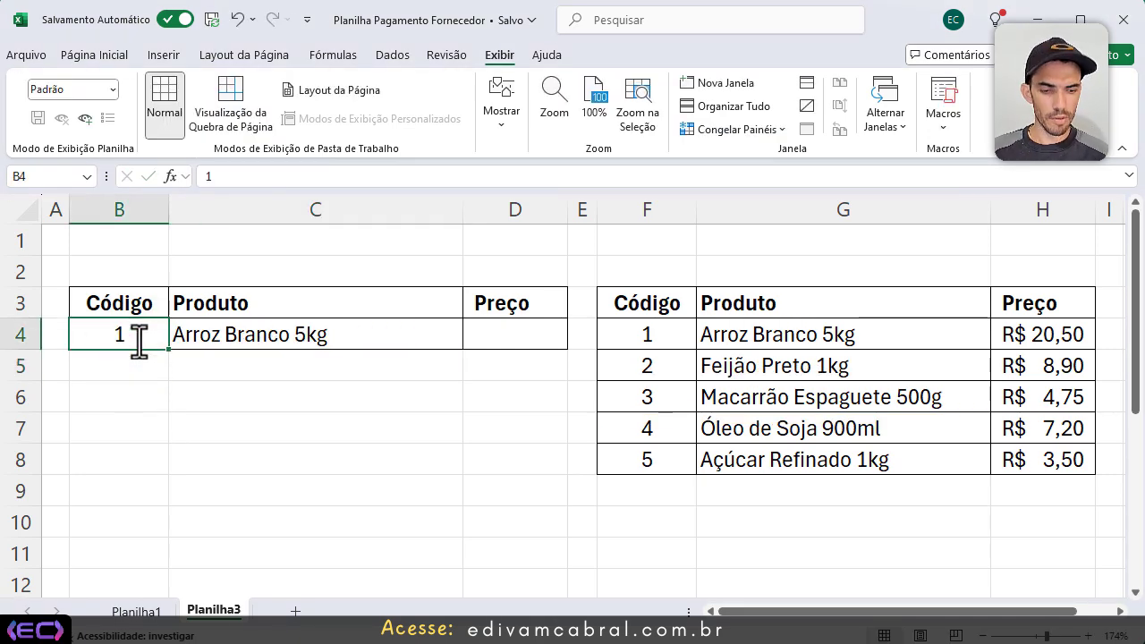
type("5")
key("Return")
Step: Test the lookup with code 8, absent from the product table, in B4 and inspect cell C4
left_click(139, 341)
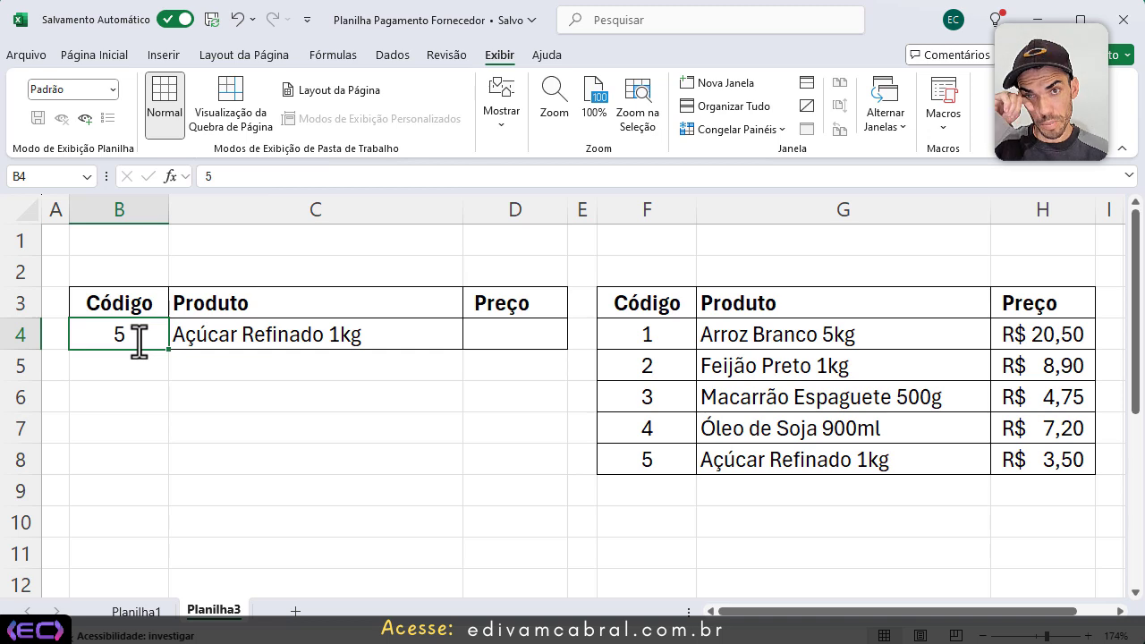
type("8")
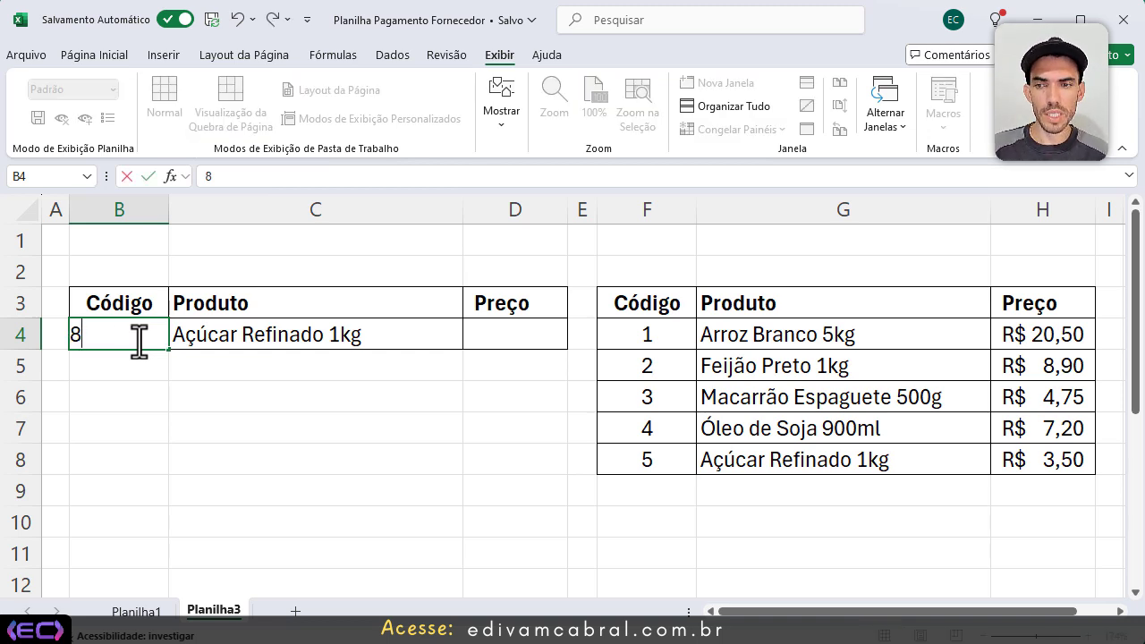
key("Return")
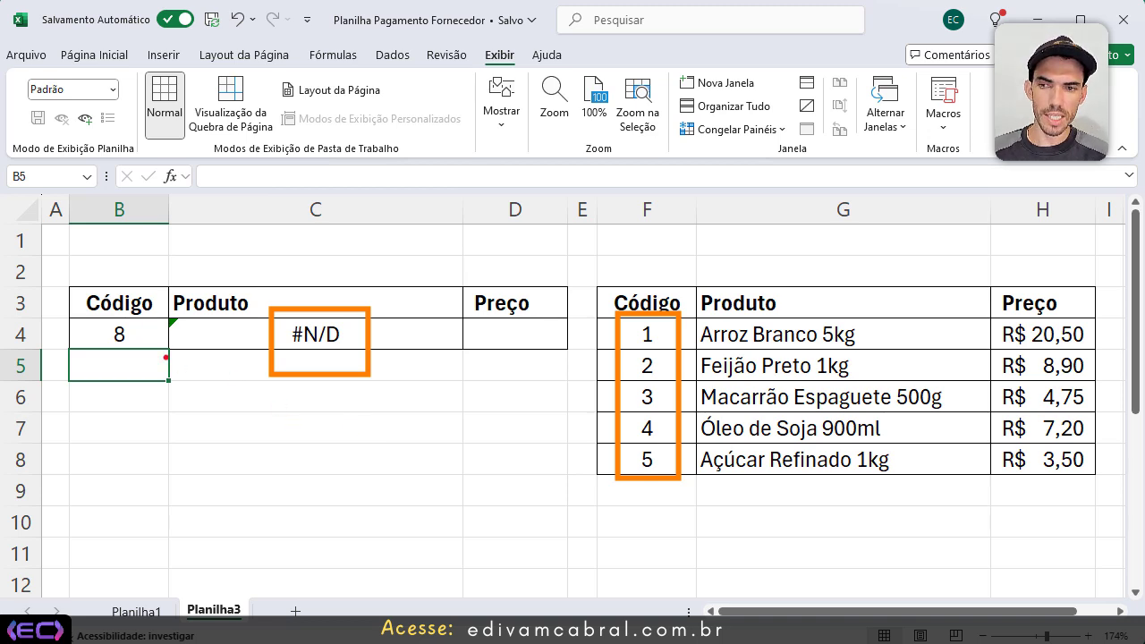
mouse_move(165, 357)
left_mouse_down()
mouse_move(243, 473)
mouse_move(296, 526)
mouse_move(624, 400)
left_mouse_up()
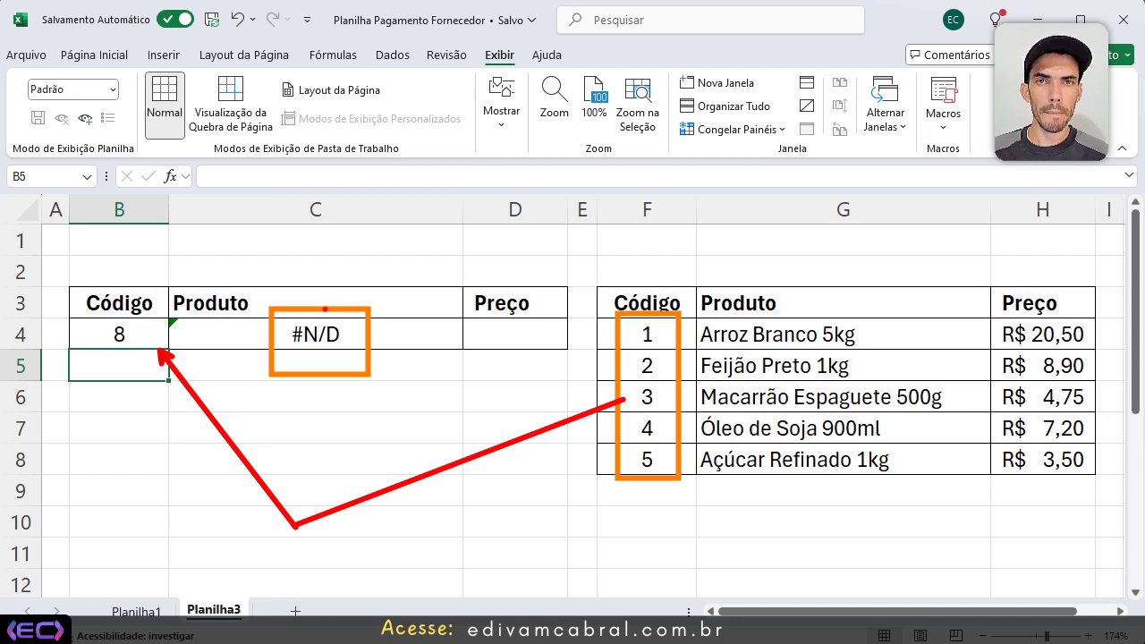
key("Escape")
left_click(358, 335)
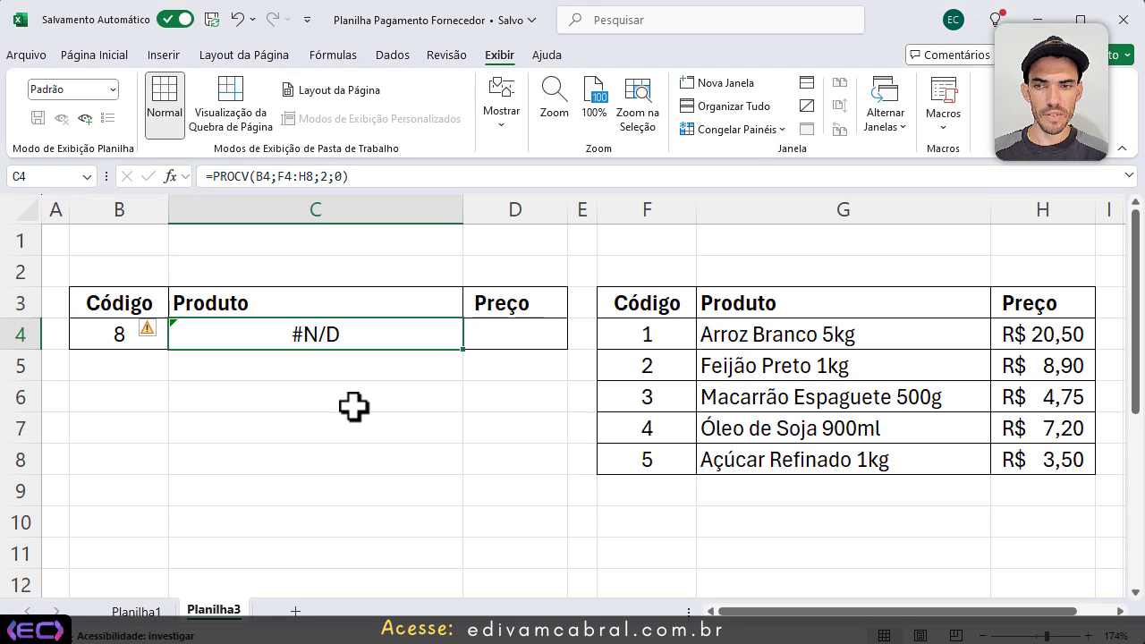
Step: Set the product code in cell B4 to 1
left_click(95, 339)
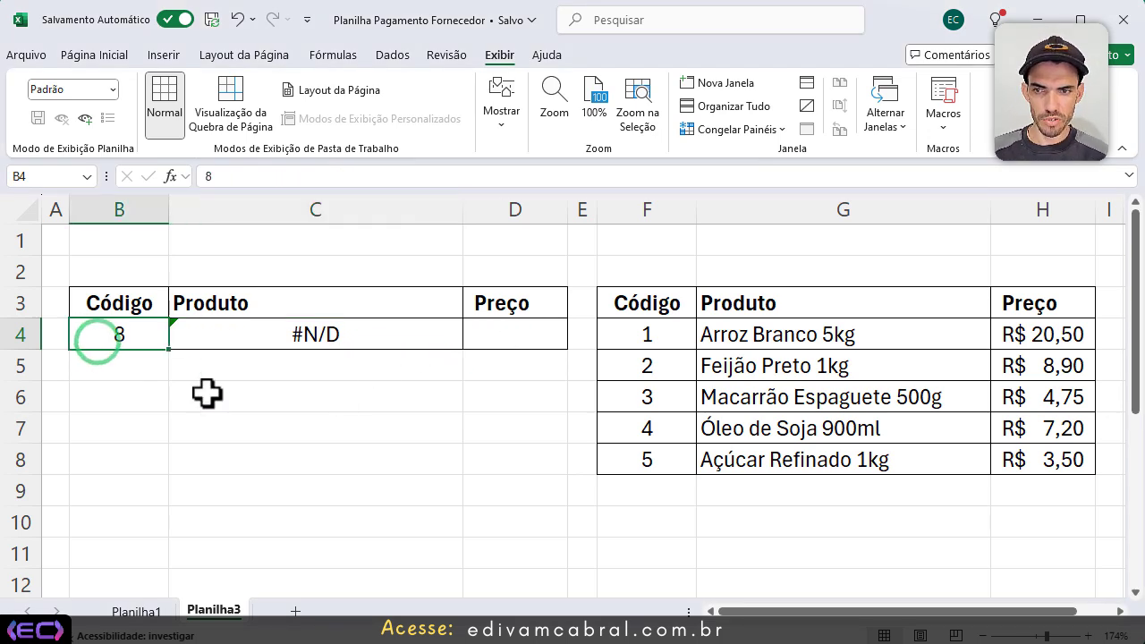
type("1")
key("ctrl+Return")
Step: Begin a PROCV formula in cell D4 under Preço with lookup value B4 and table range F4:H8, up to the column index
left_click(514, 331)
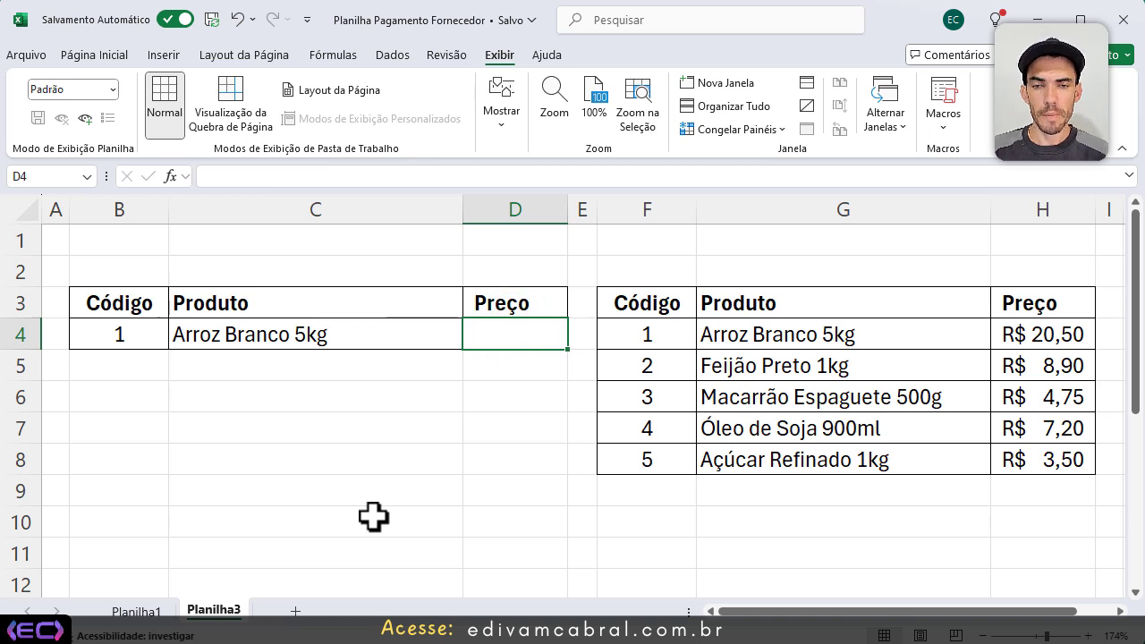
type("=procv")
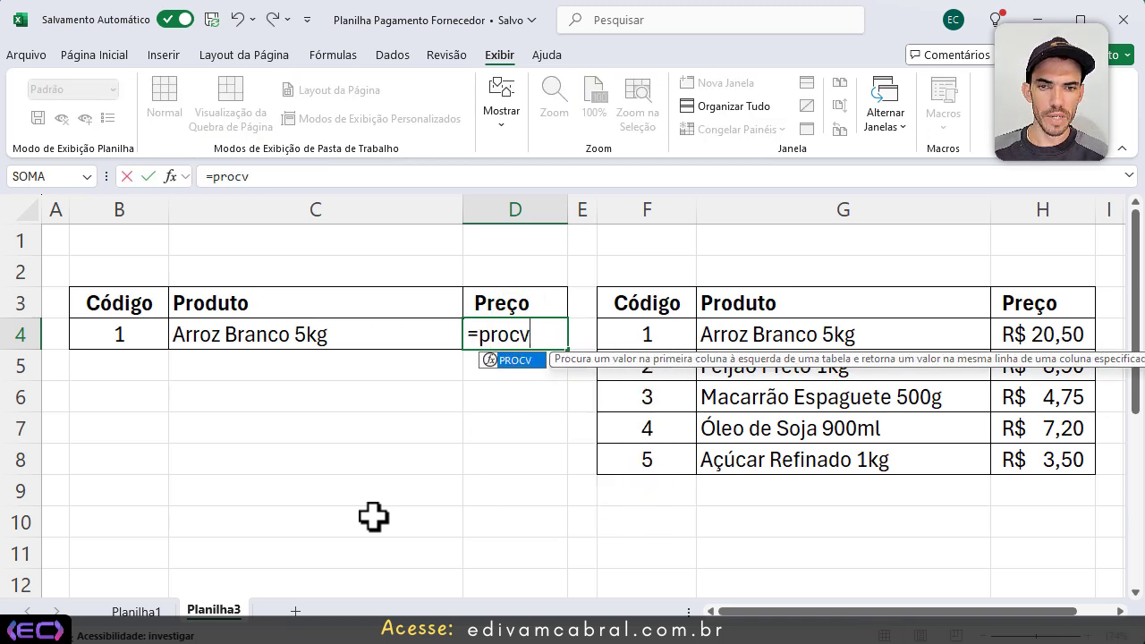
key("Tab")
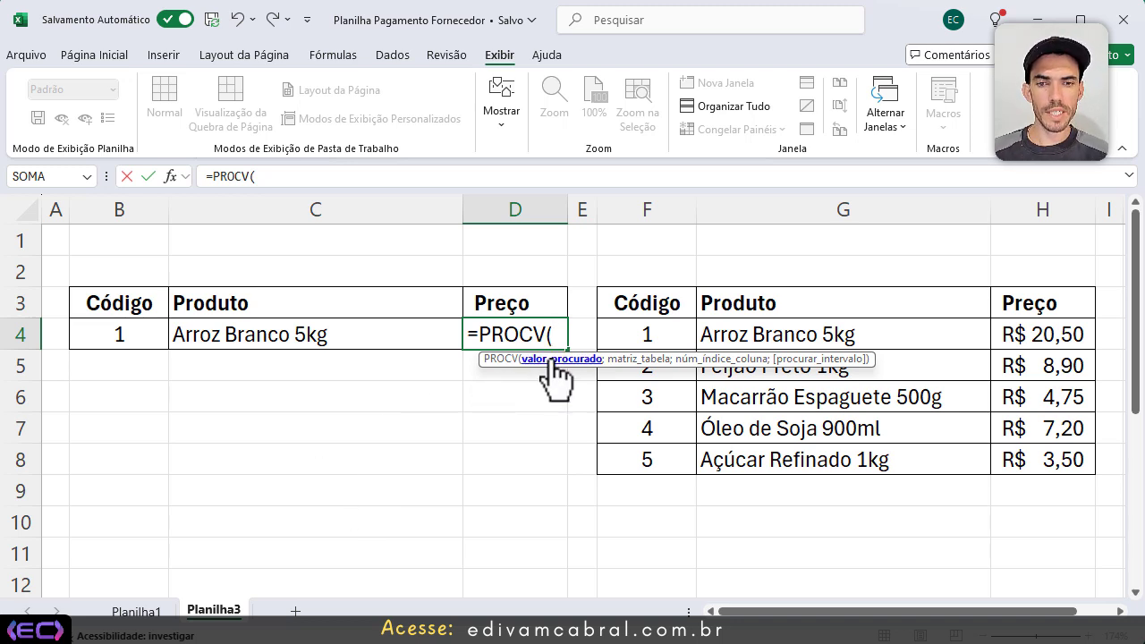
left_click(106, 333)
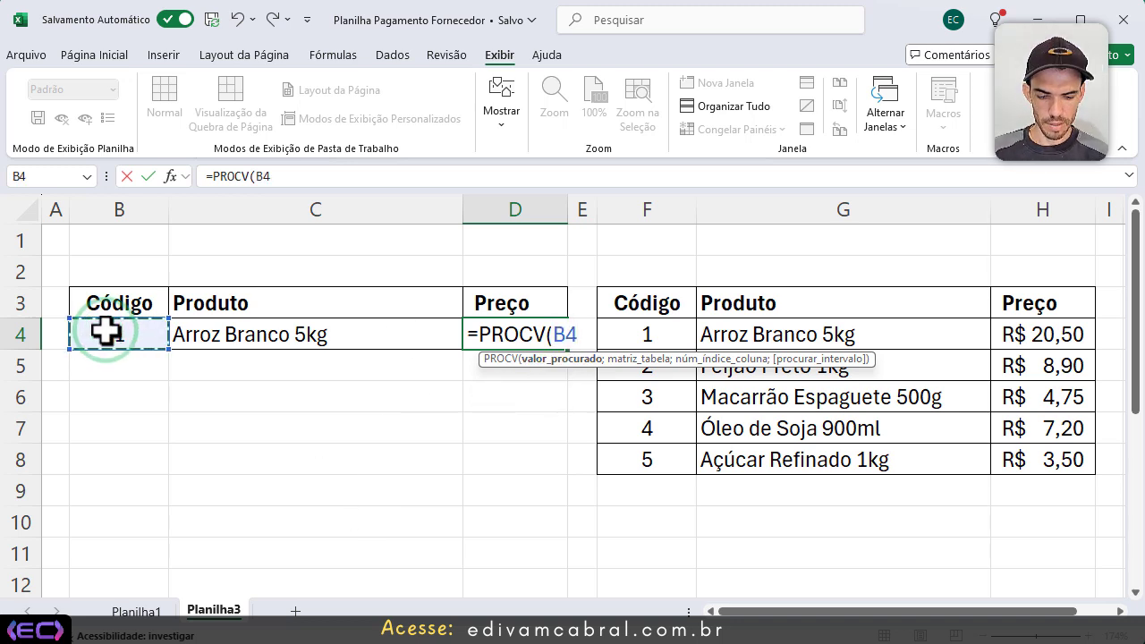
type(";")
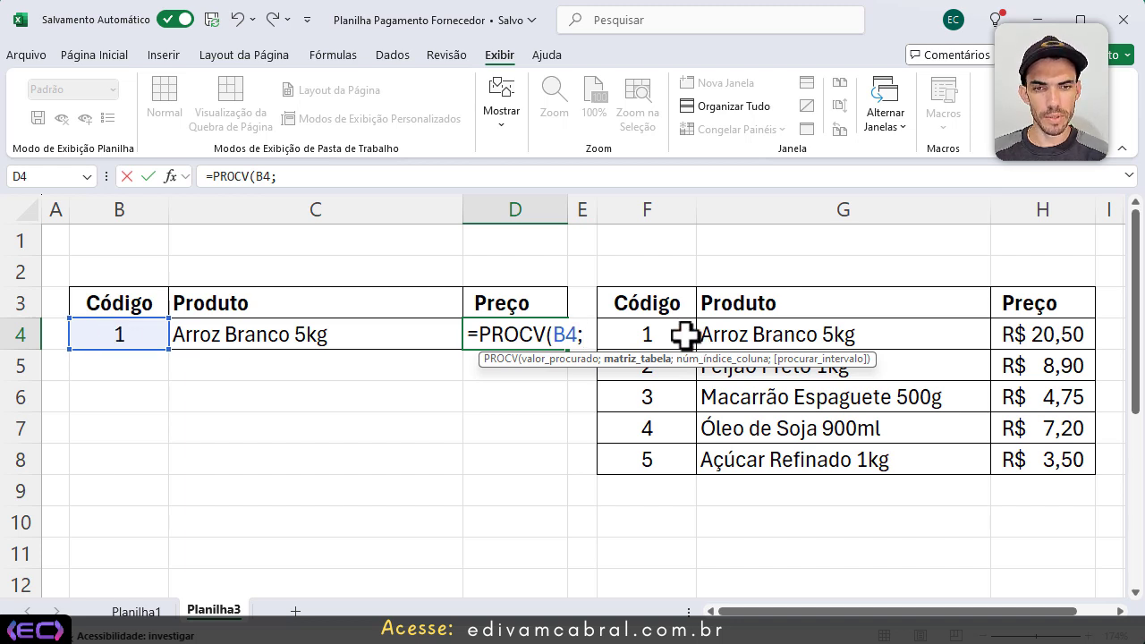
left_click_drag(682, 333, 1012, 439)
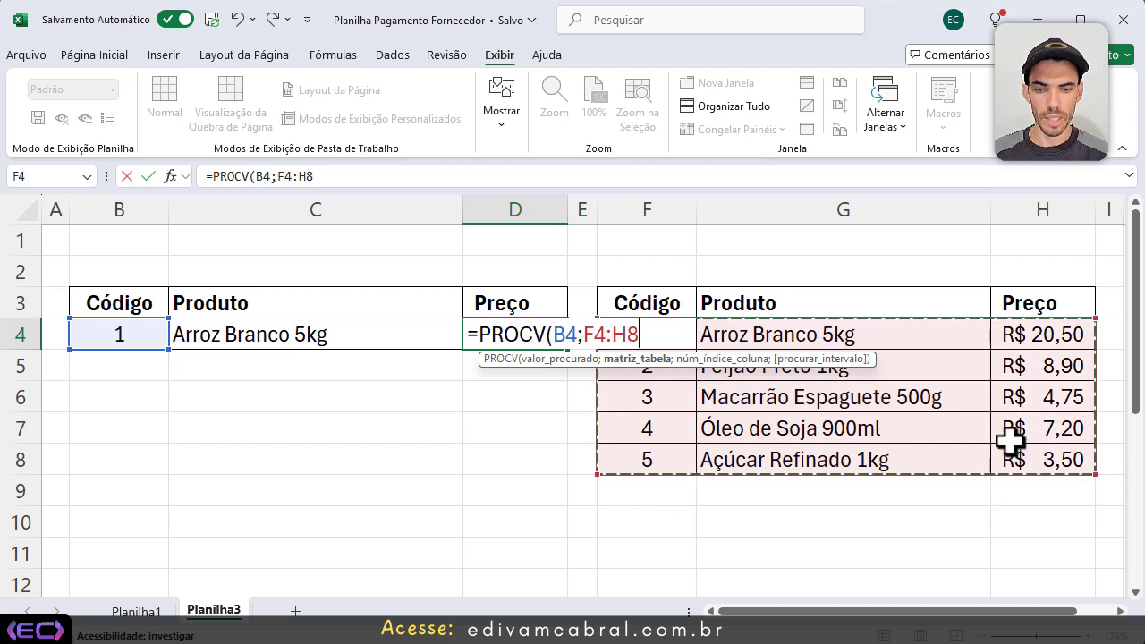
type(";")
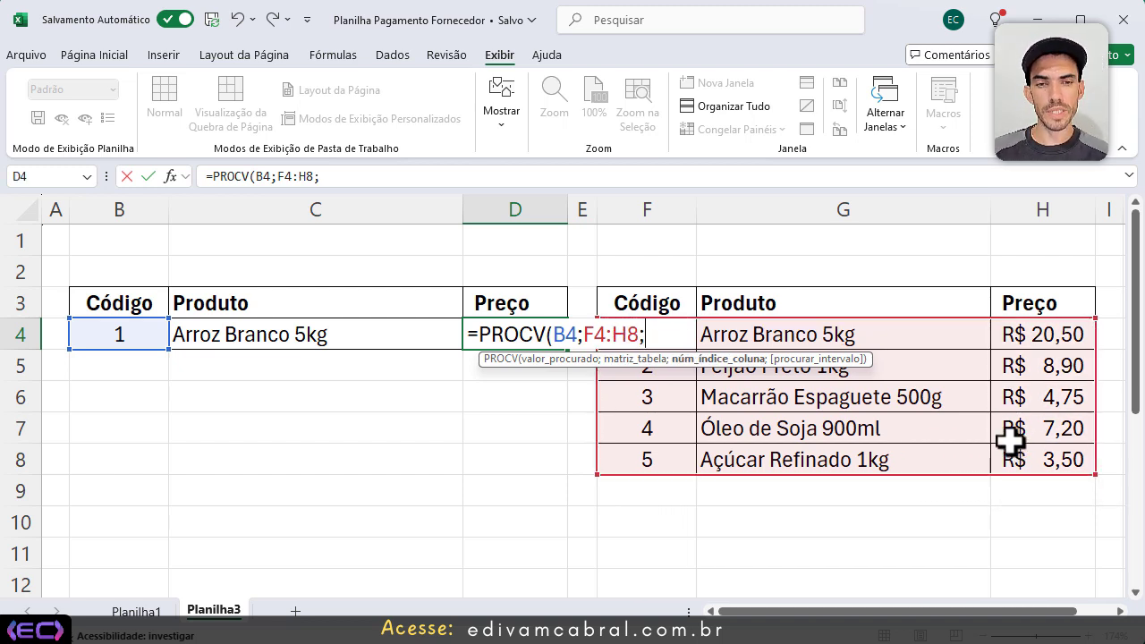
left_click_drag(669, 272, 713, 221)
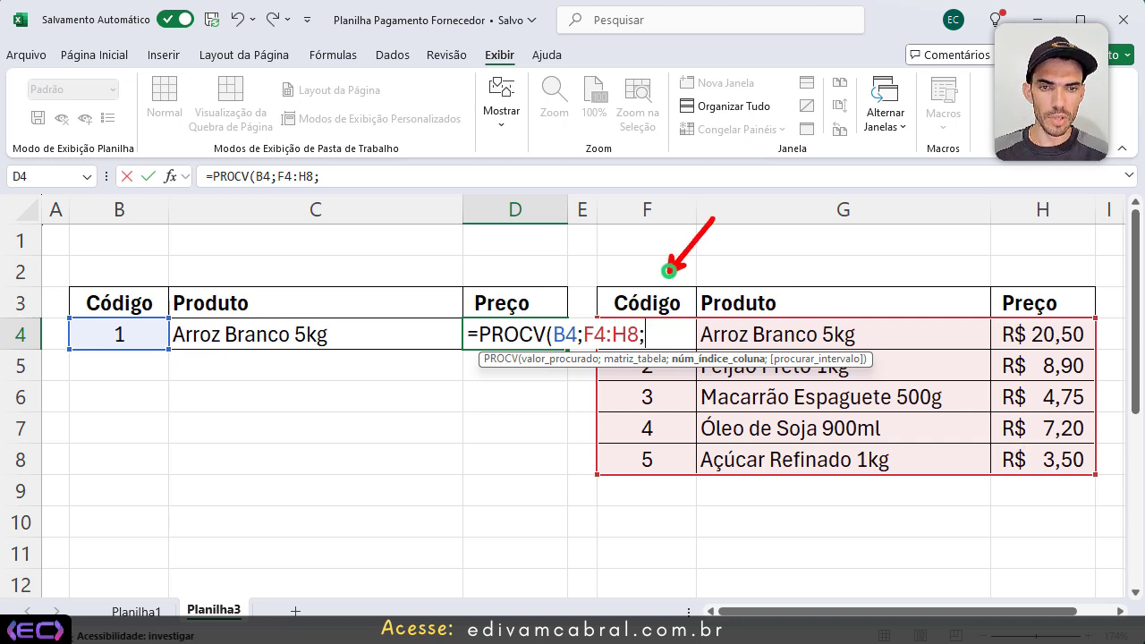
Step: Complete the PROCV formula in D4 with column index 3 and exact match 0, making it =PROCV(B4;F4:H8;3;0)
left_click_drag(795, 276, 831, 227)
left_click_drag(1025, 274, 995, 224)
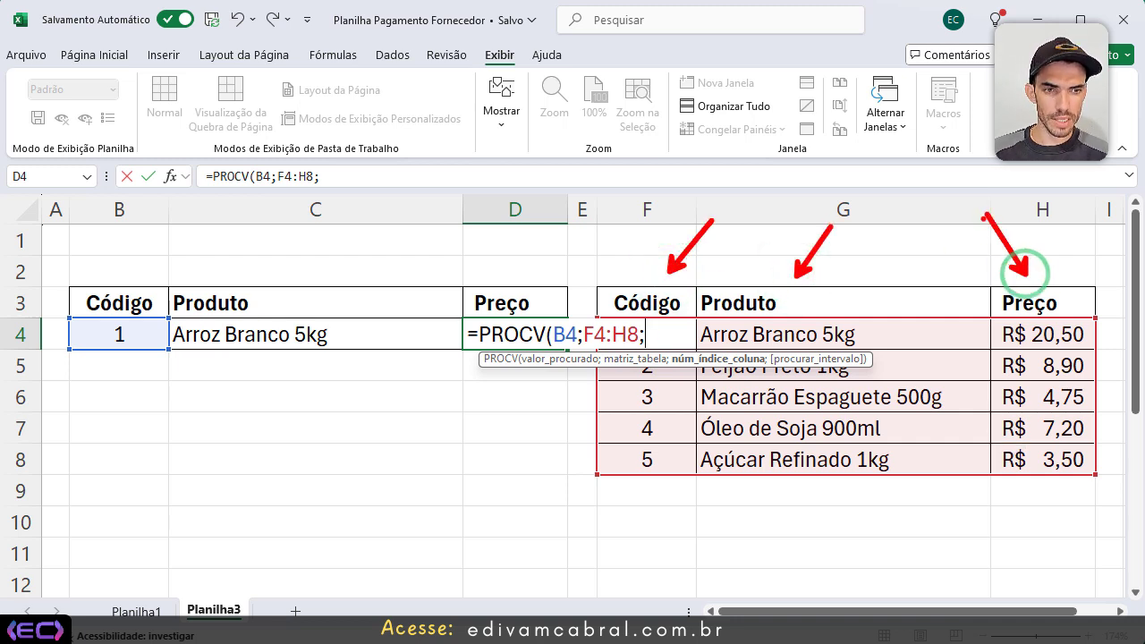
mouse_move(988, 277)
left_mouse_down()
mouse_move(1004, 338)
mouse_move(1109, 503)
left_mouse_up()
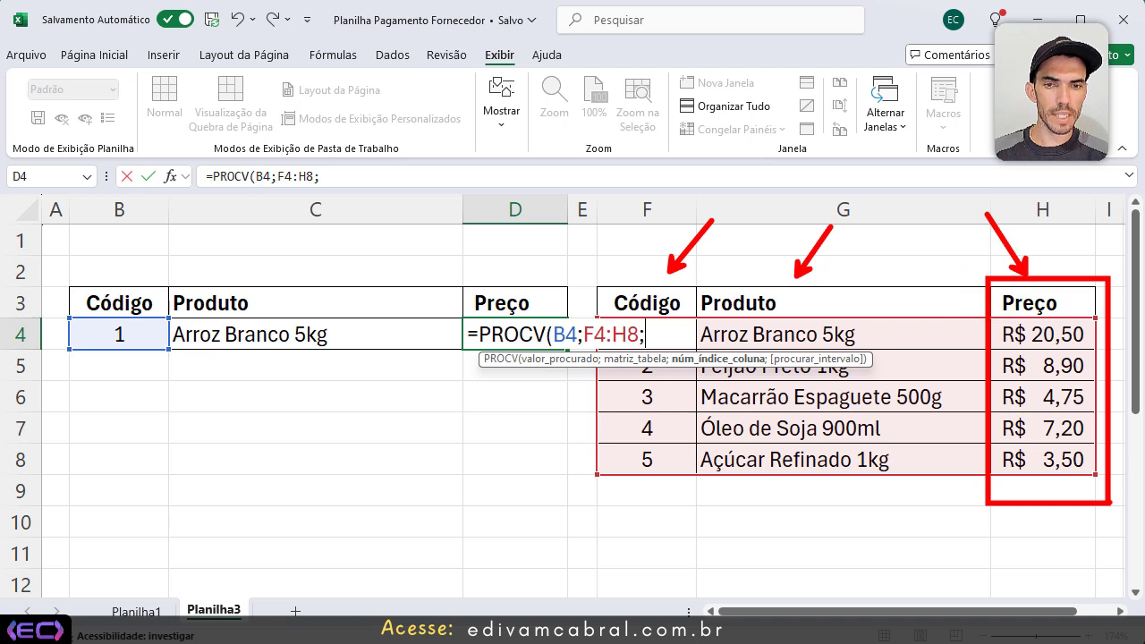
key("Escape")
type("3")
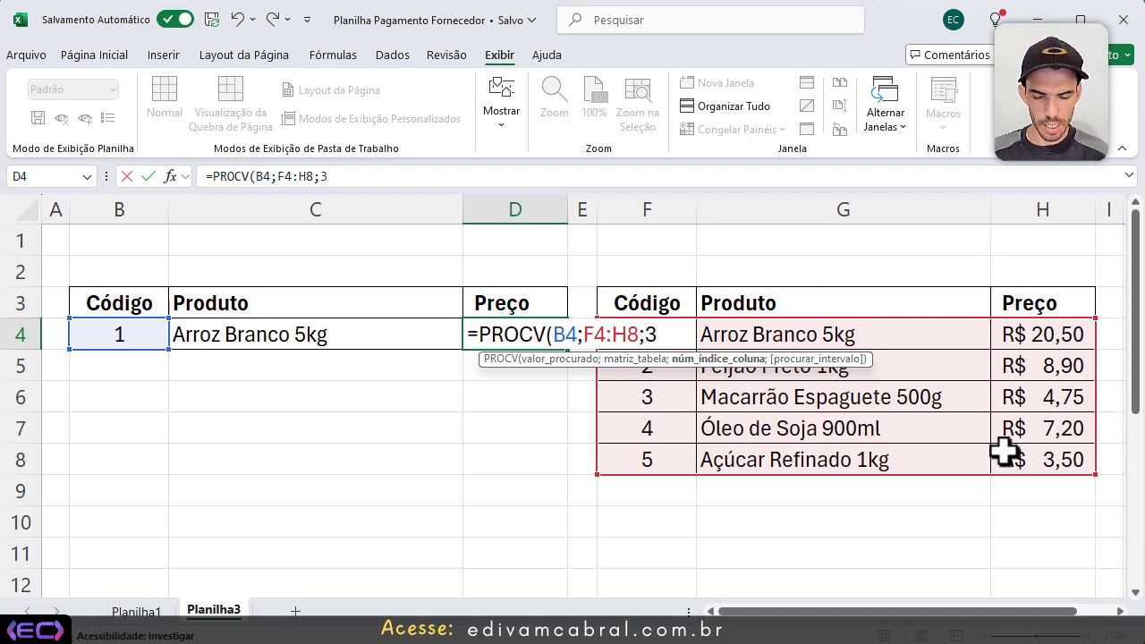
type(";0)")
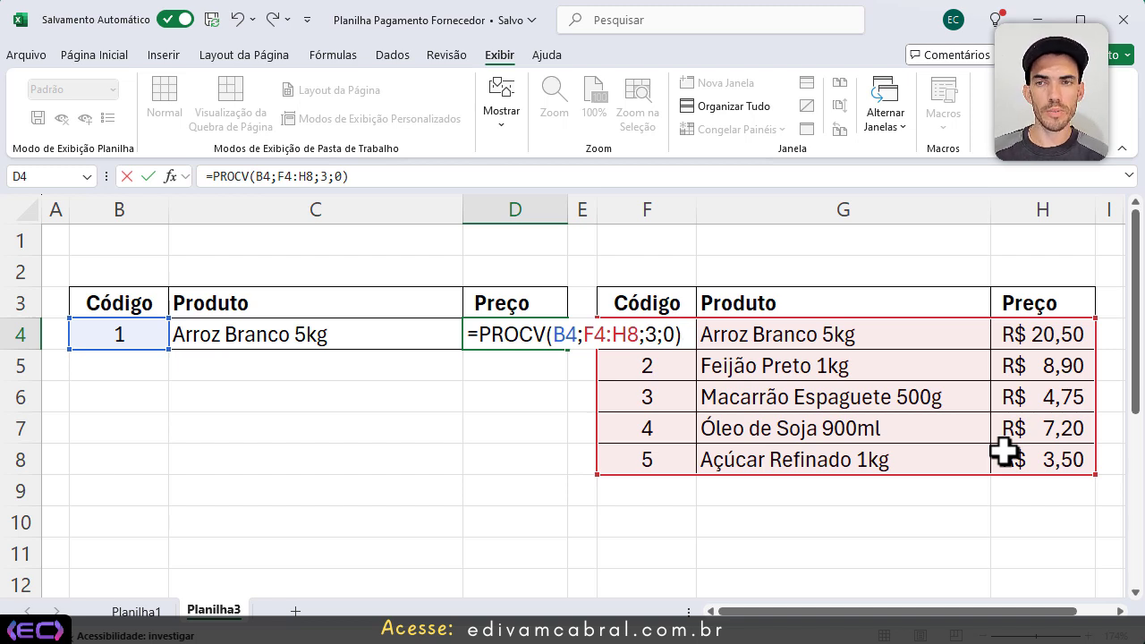
key("Return")
key("Up")
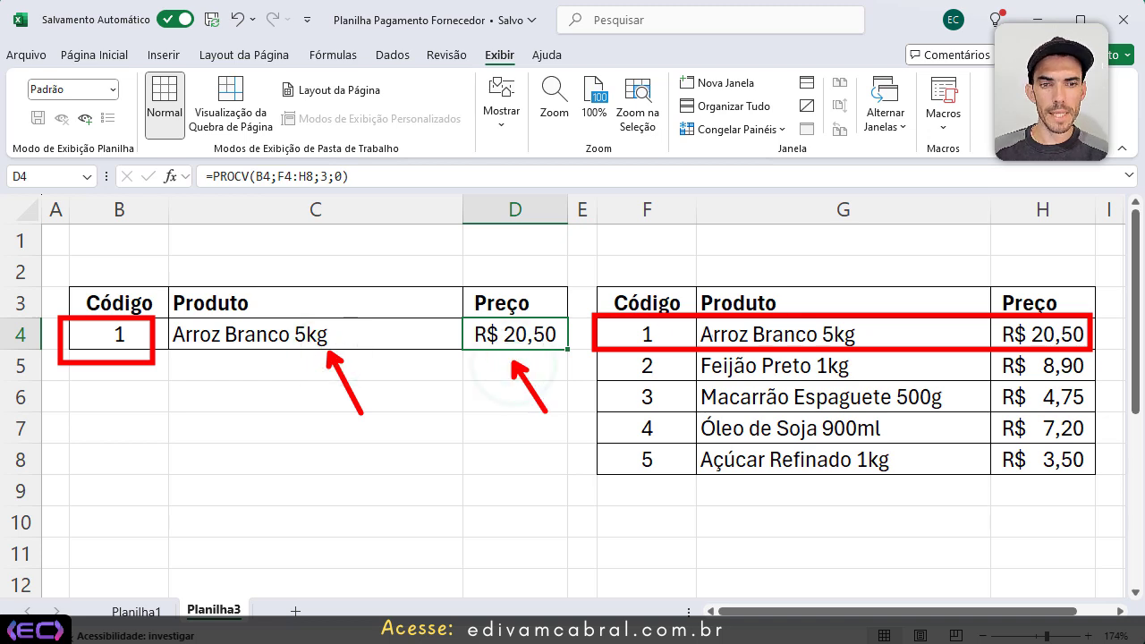
Step: Test both lookups by entering code 5 in B4 and compare the results with the matching product table row
left_click(120, 333)
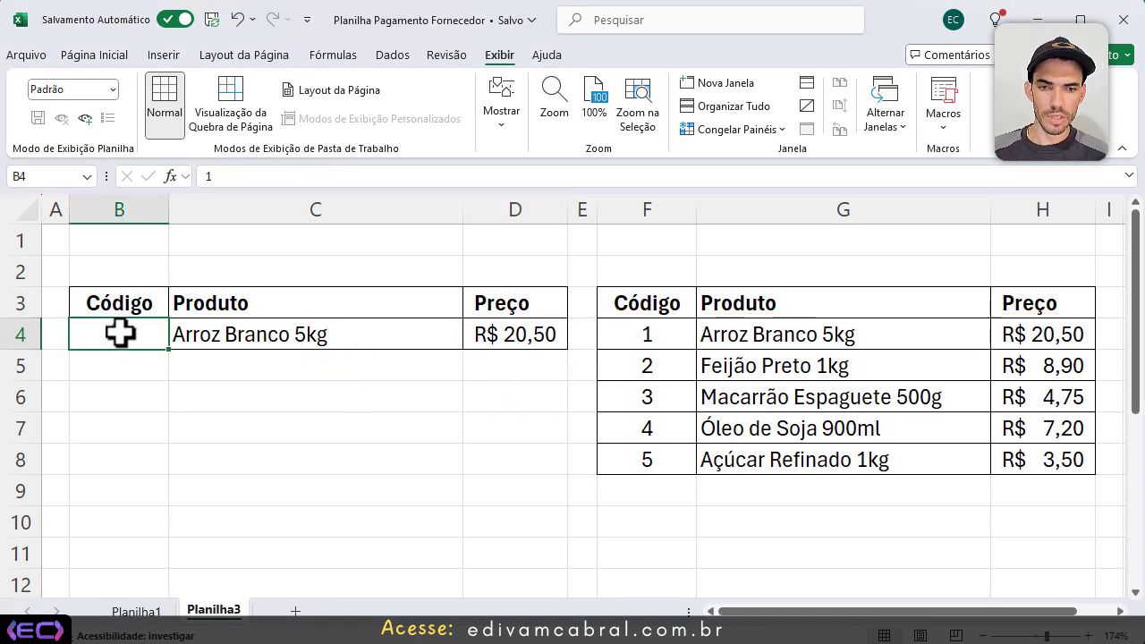
type("5")
key("Return")
left_click(120, 333)
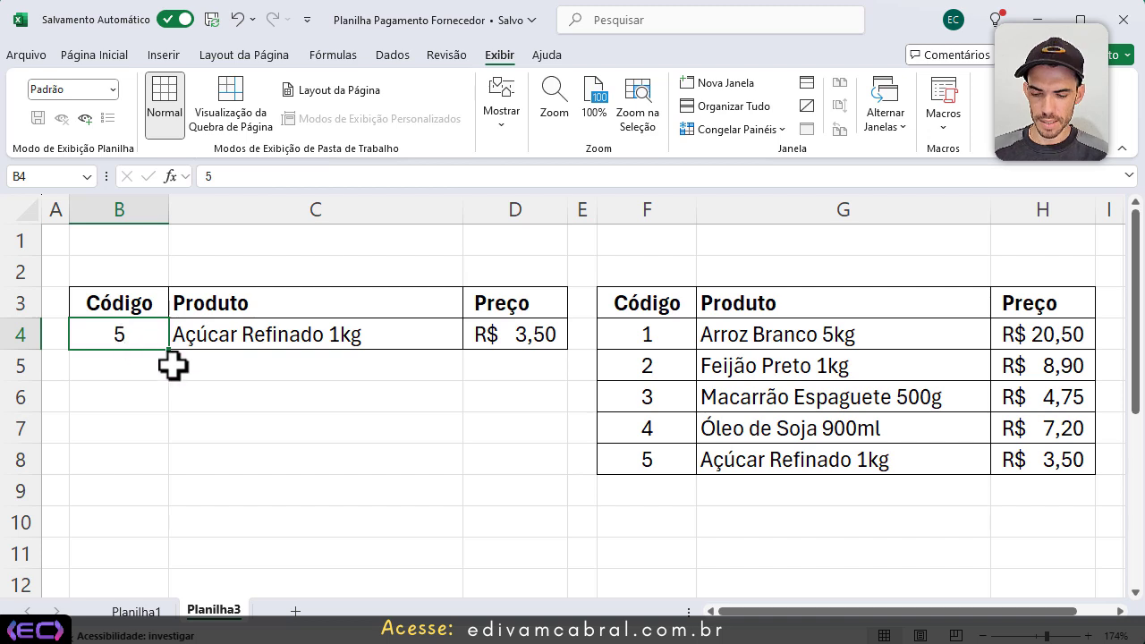
left_click_drag(993, 437, 1108, 489)
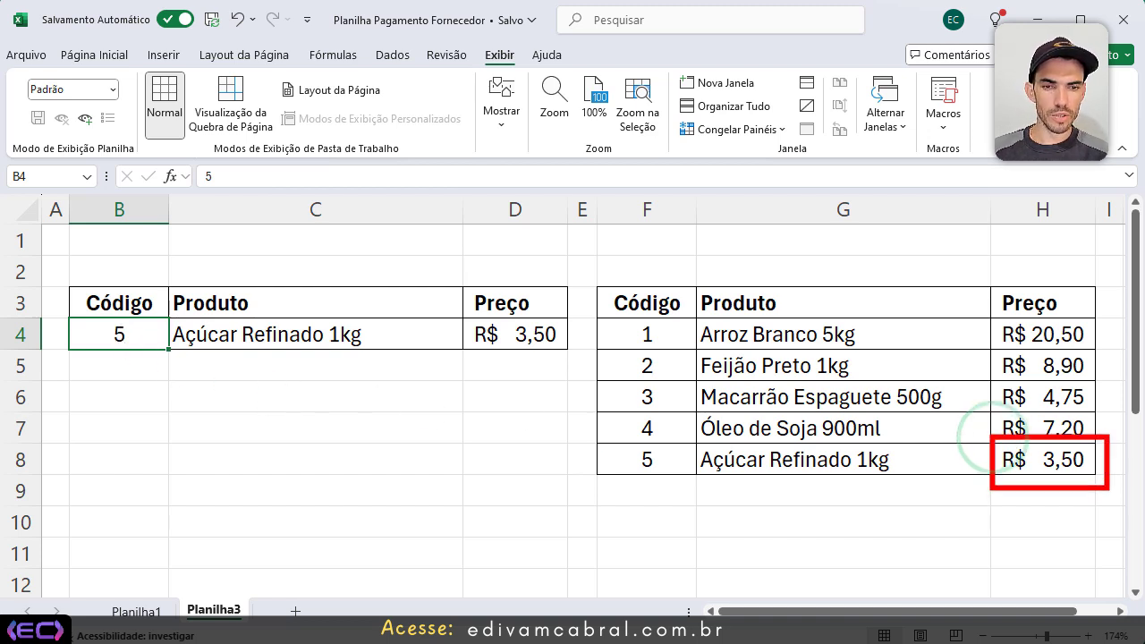
left_click_drag(662, 477, 756, 567)
left_click_drag(756, 566, 915, 489)
key("ctrl+z")
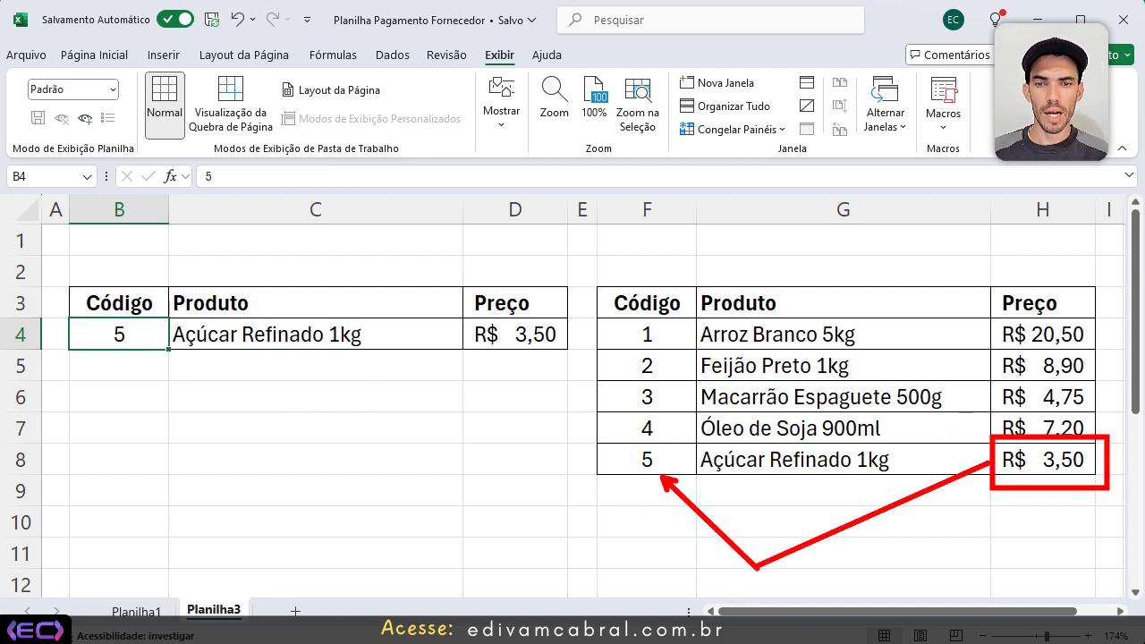
key("Escape")
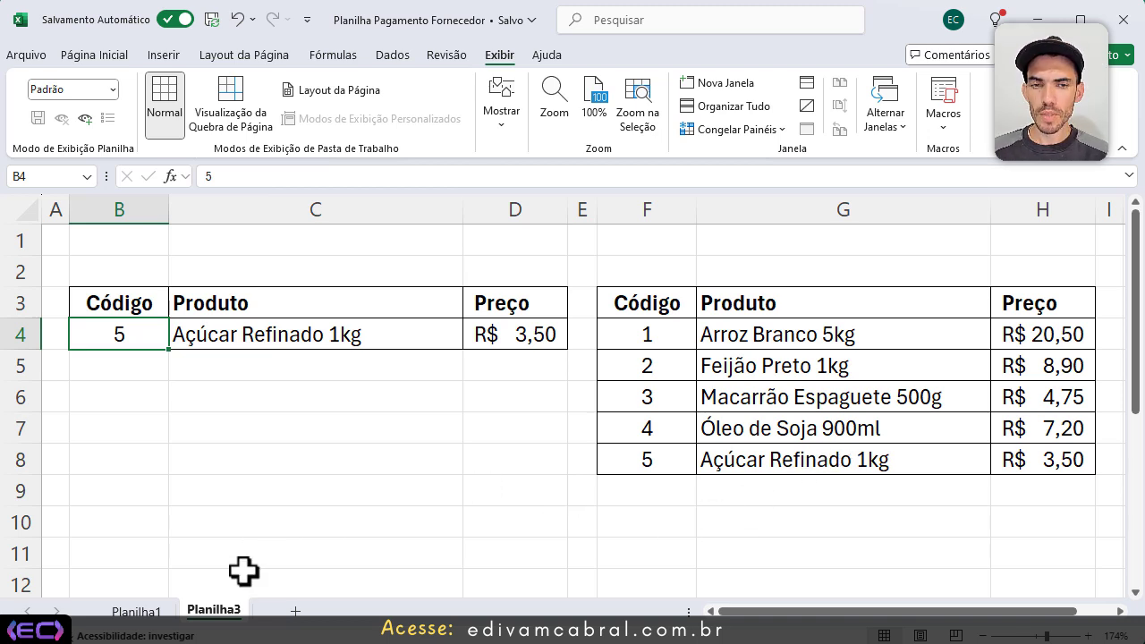
Step: Delete the Planilha3 example sheet from the workbook
right_click(220, 612)
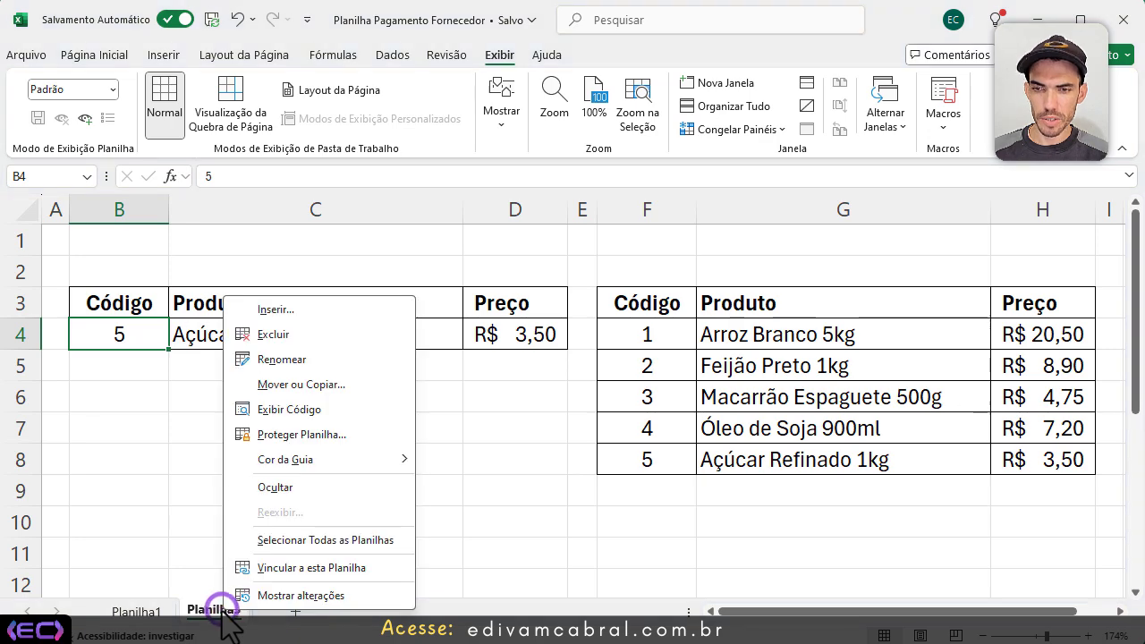
left_click(263, 334)
left_click(528, 379)
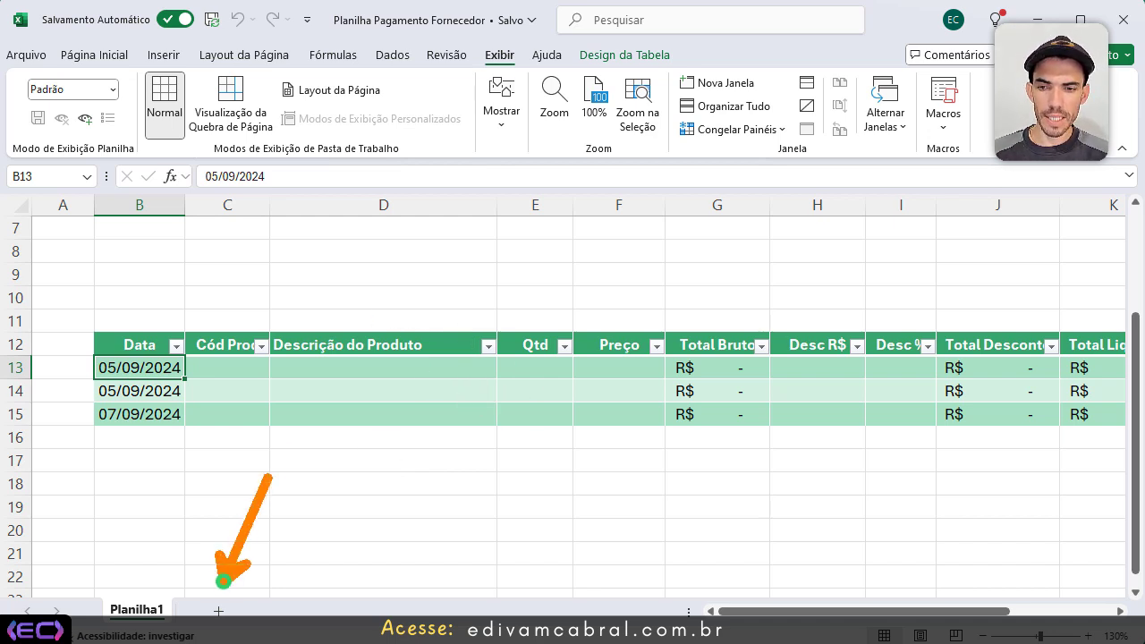
Step: Add a new sheet to the workbook and name it Produtos
left_click(218, 611)
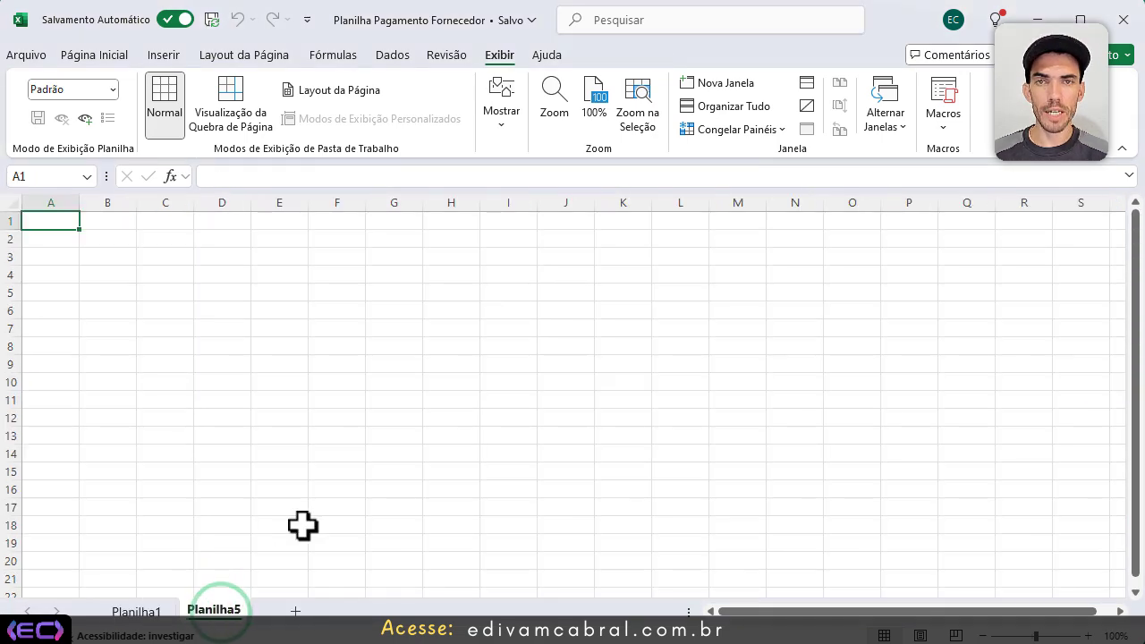
double_click(217, 611)
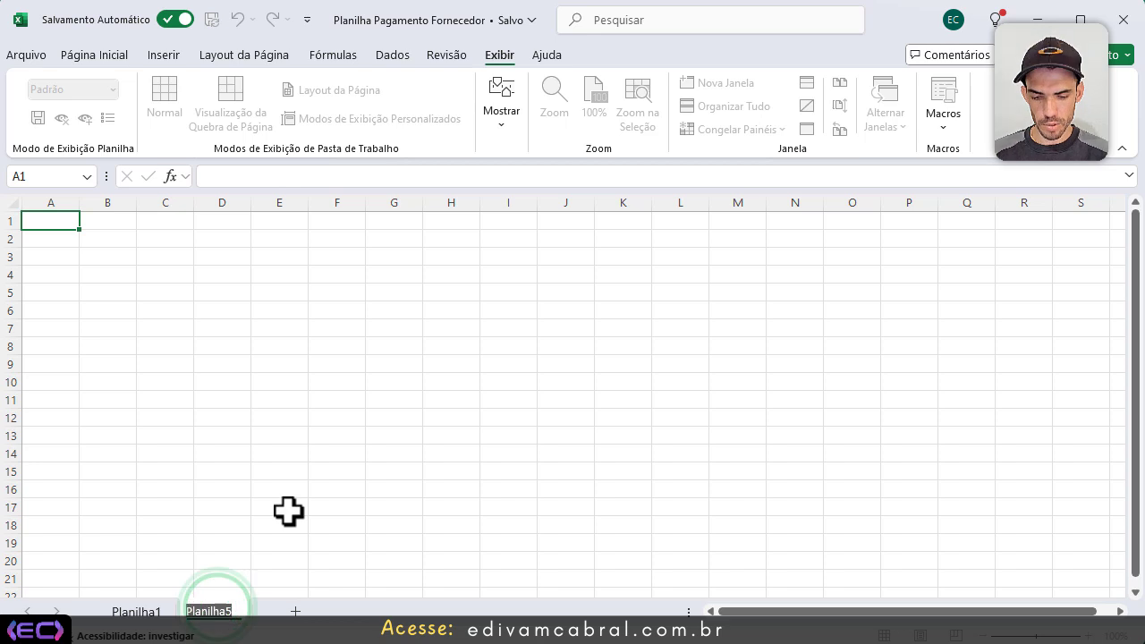
type("Produtos")
key("Return")
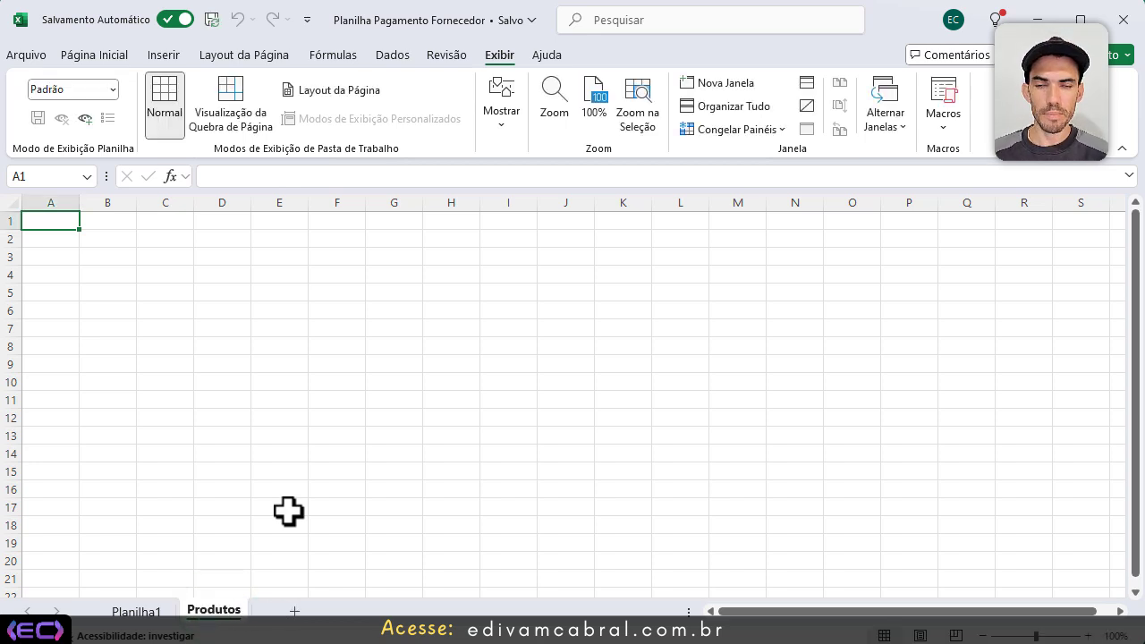
Step: Enter the headers Código, Descrição and Preço in cells A1 to C1 of the Produtos sheet
scroll(265, 333, "up", 9)
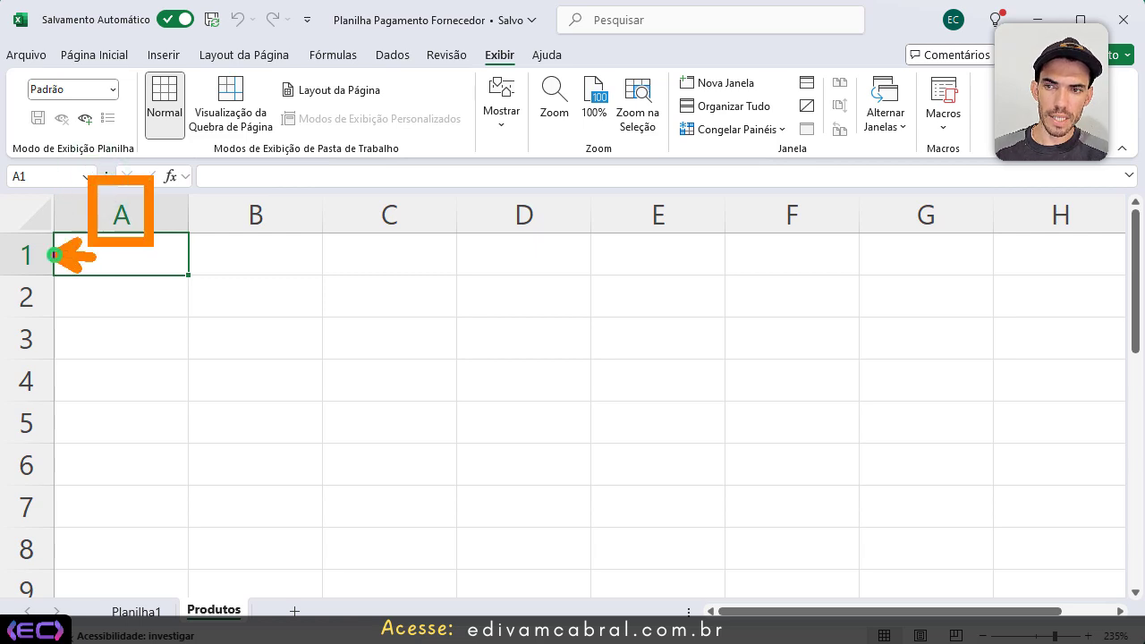
left_click(121, 259)
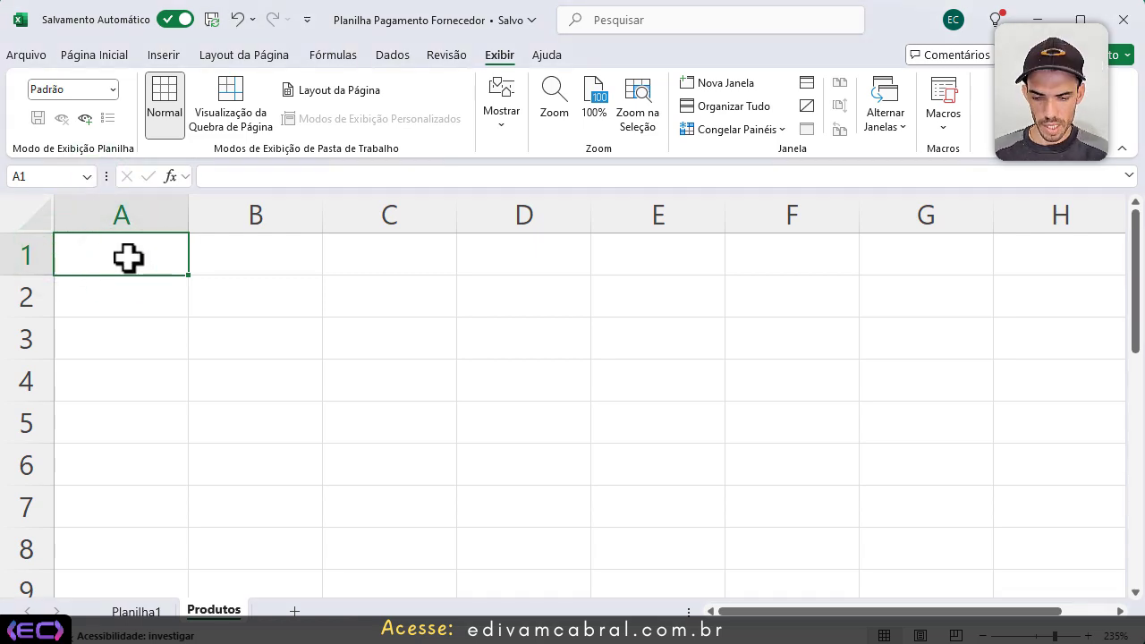
type("Código")
key("Tab")
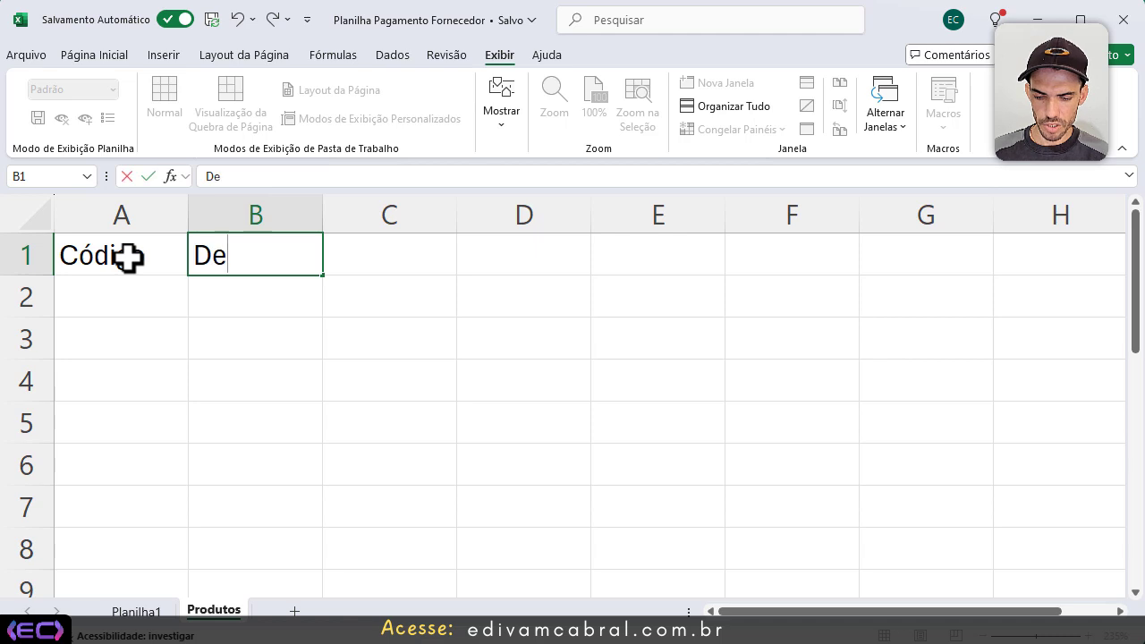
type("Descrição")
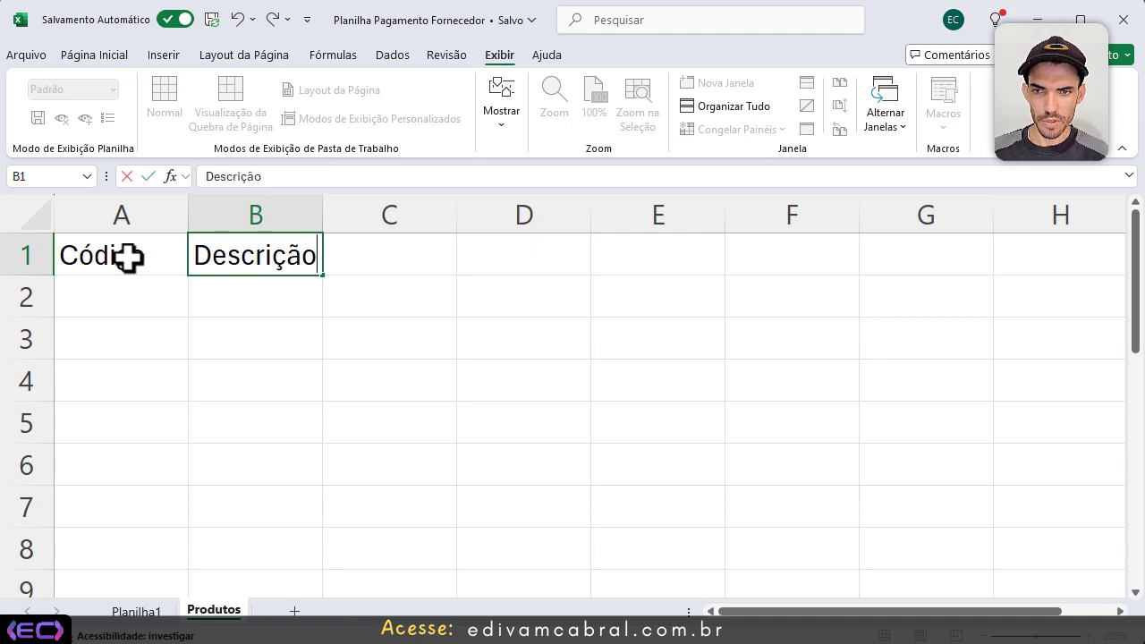
key("Tab")
type("Preço")
key("Down")
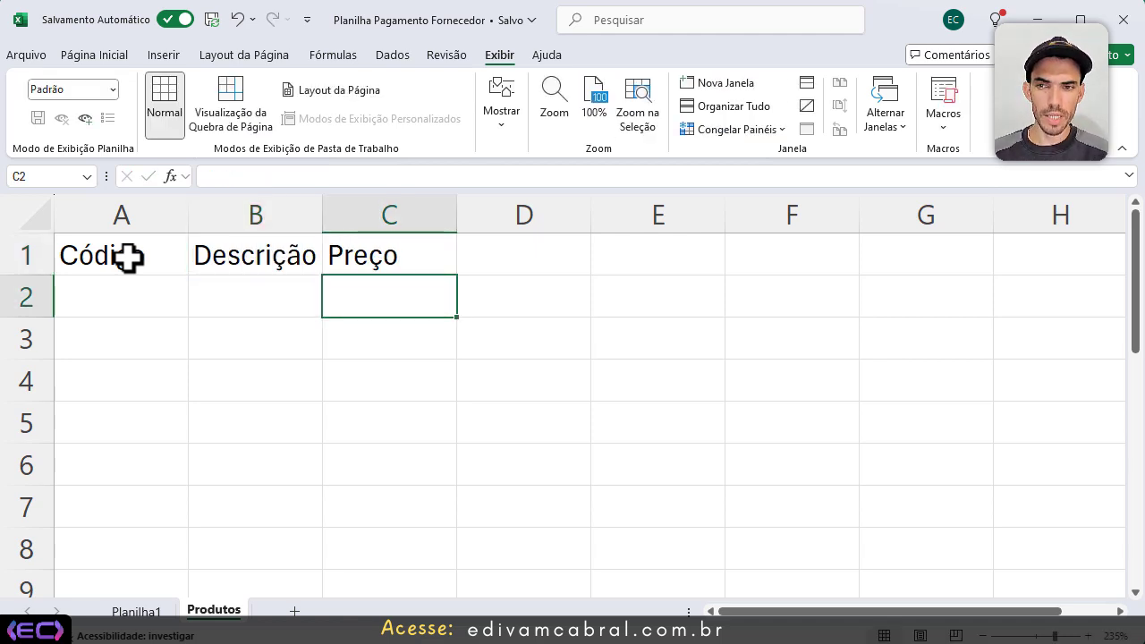
Step: Format the header range A1:C1 as a table with a medium green style, marking that it has headers
left_click(154, 249)
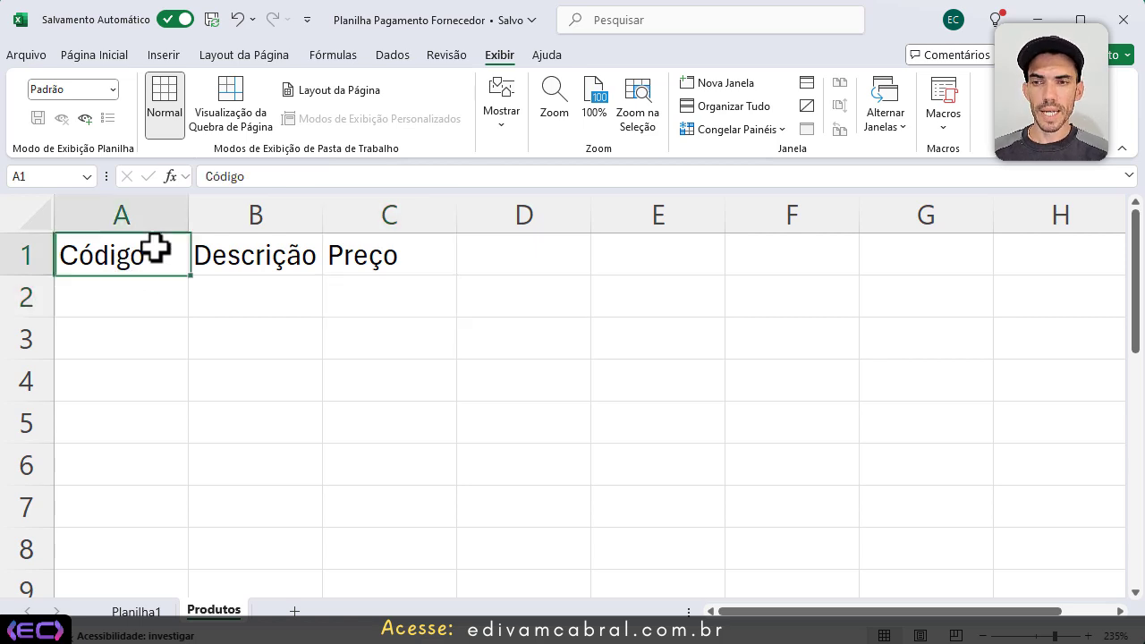
left_click(109, 55)
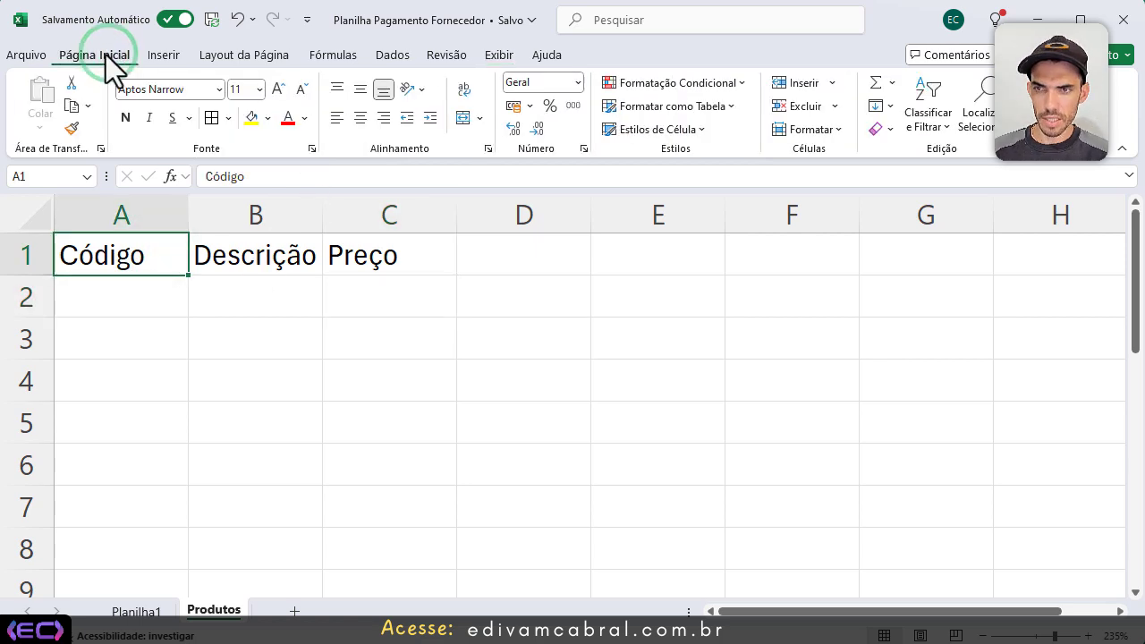
left_click(716, 107)
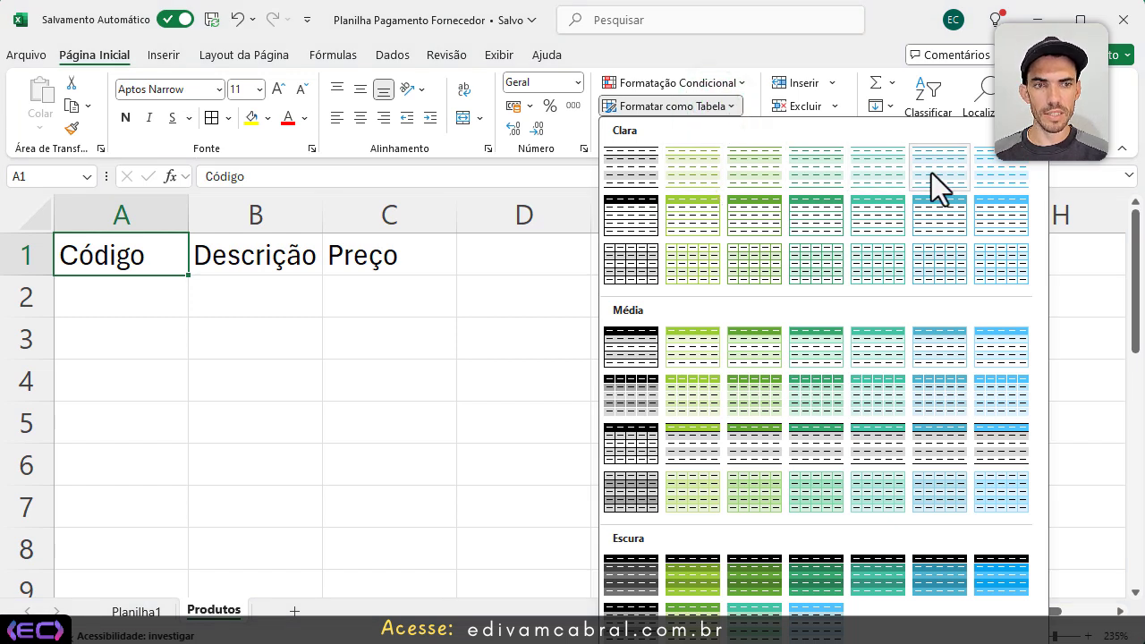
left_click(821, 351)
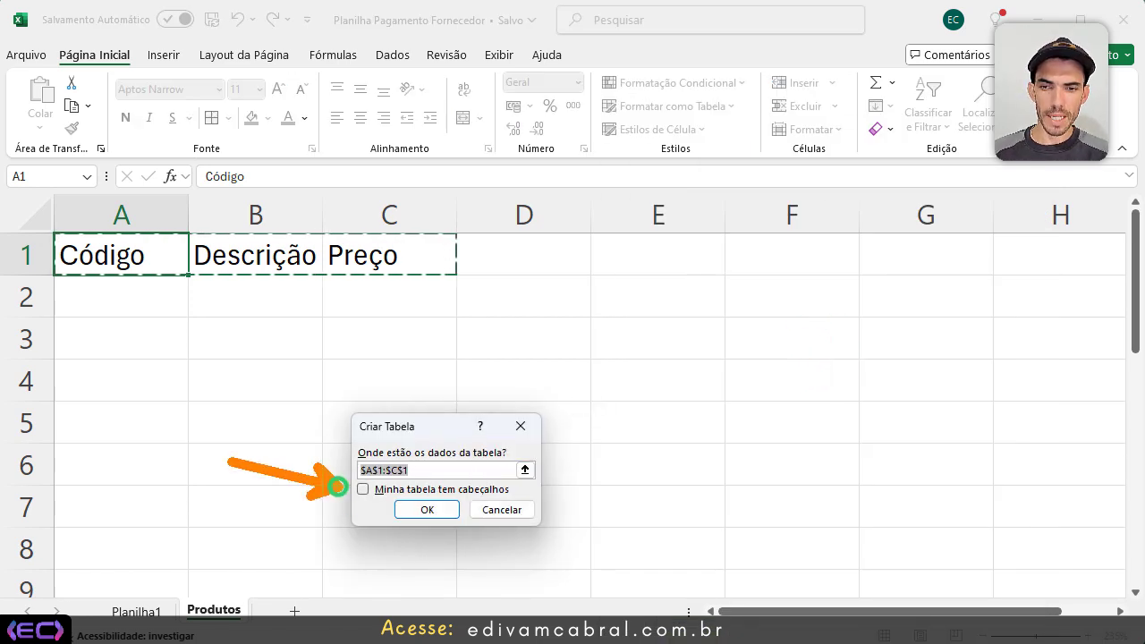
left_click(340, 476)
left_click(388, 490)
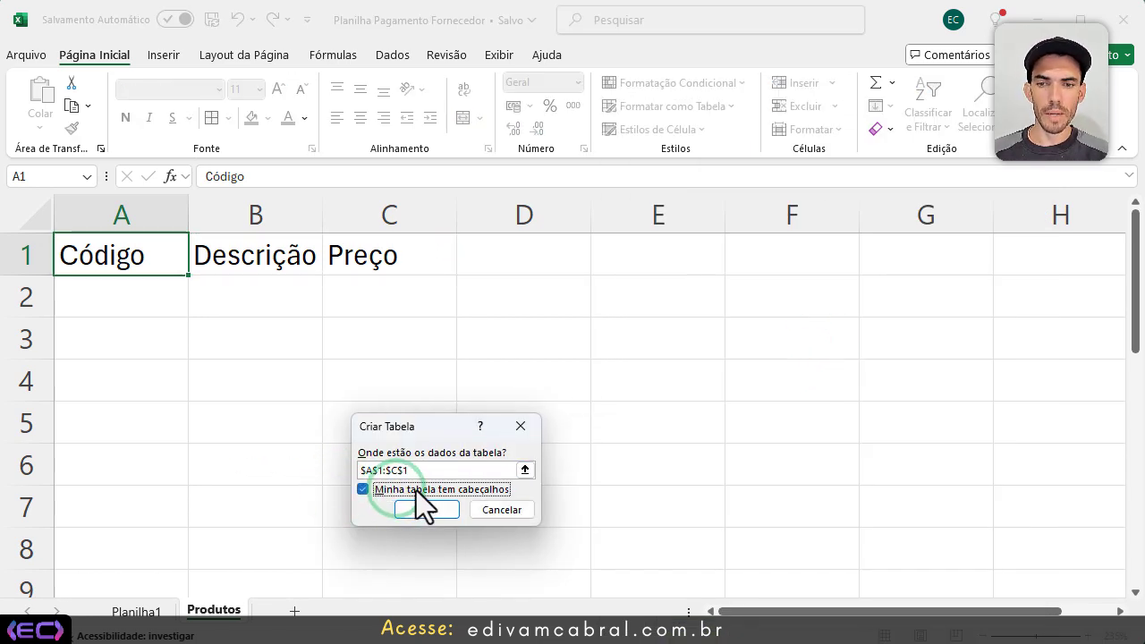
left_click(441, 507)
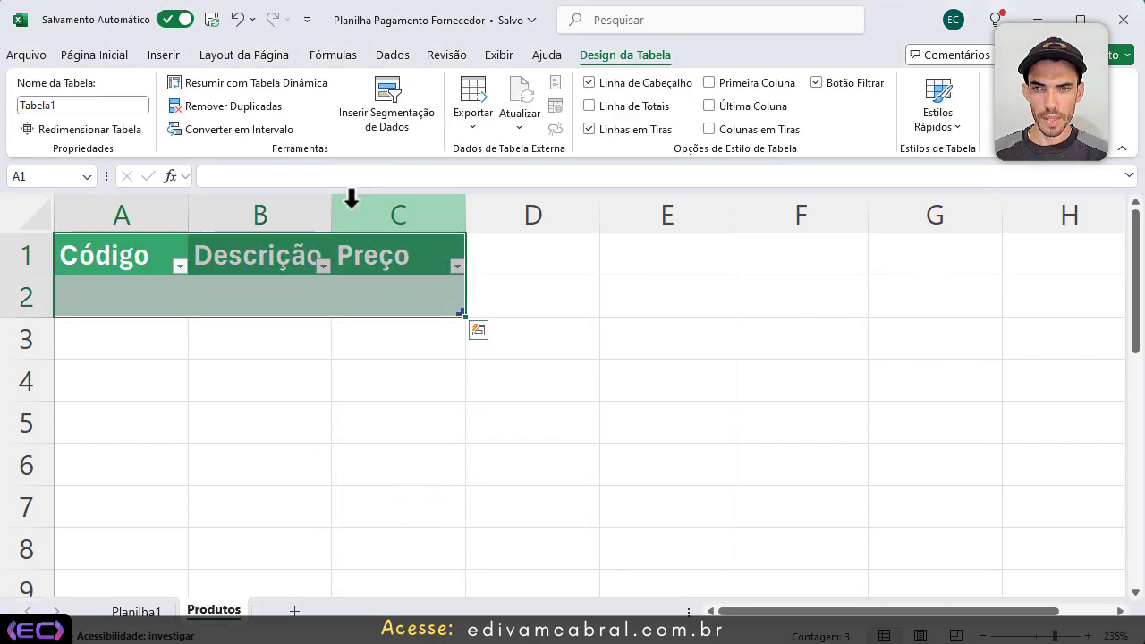
Step: Widen the Código, Descrição and Preço columns of the new table
left_click_drag(332, 208, 460, 214)
left_click(560, 214)
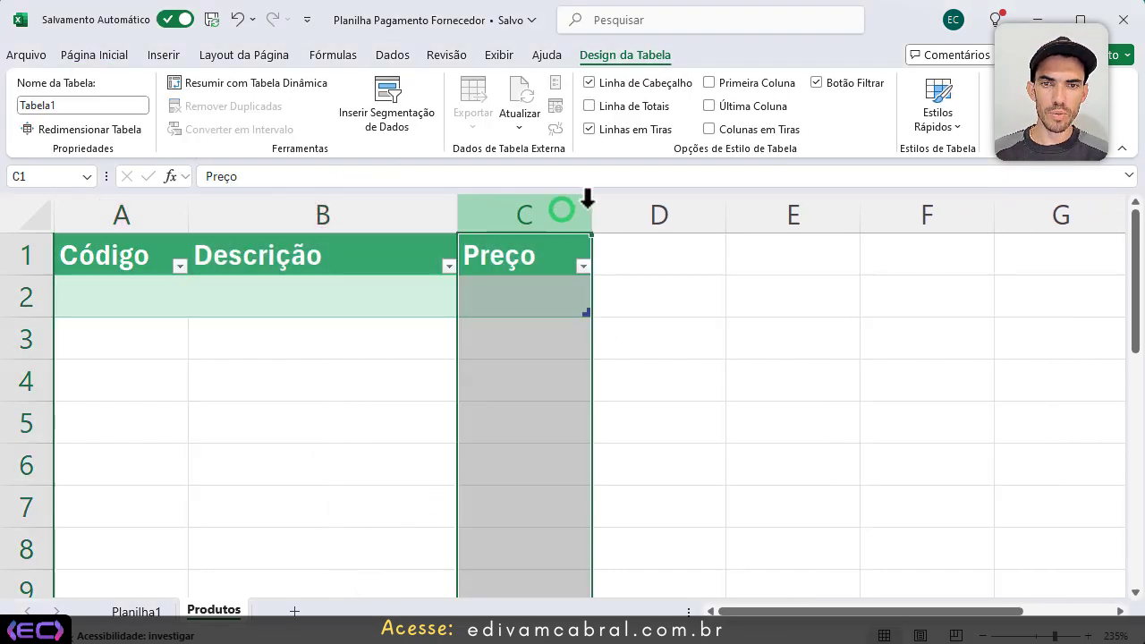
left_click_drag(591, 215, 655, 215)
left_click_drag(189, 209, 223, 212)
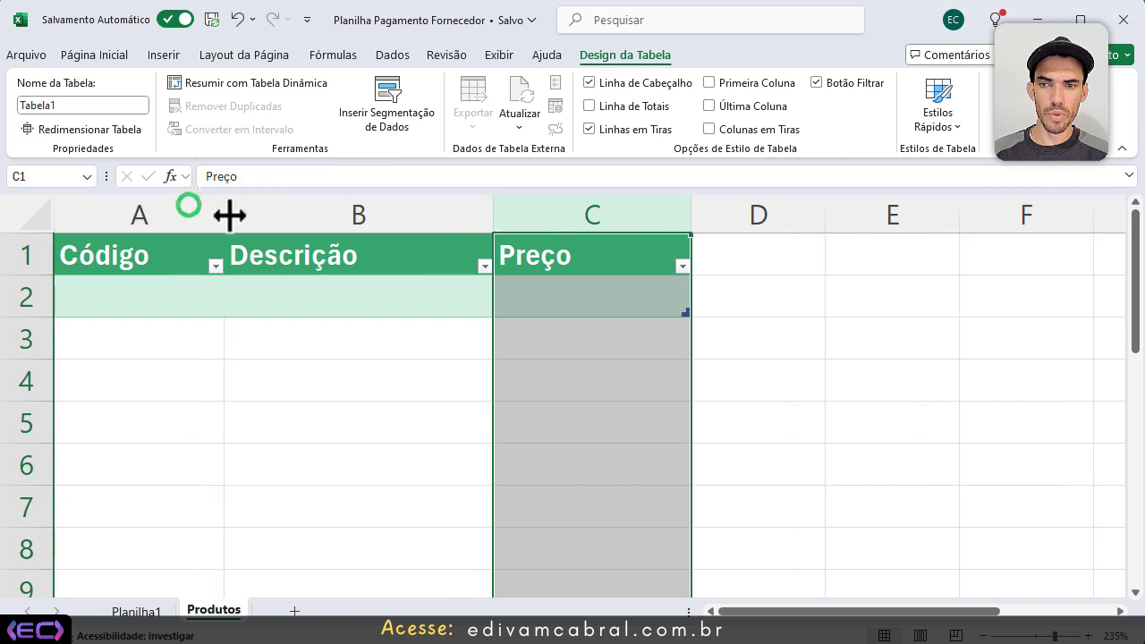
Step: Centre the Código cell A2 and apply the R$ Português (Brasil) accounting format to the Preço cell C2
left_click(158, 284)
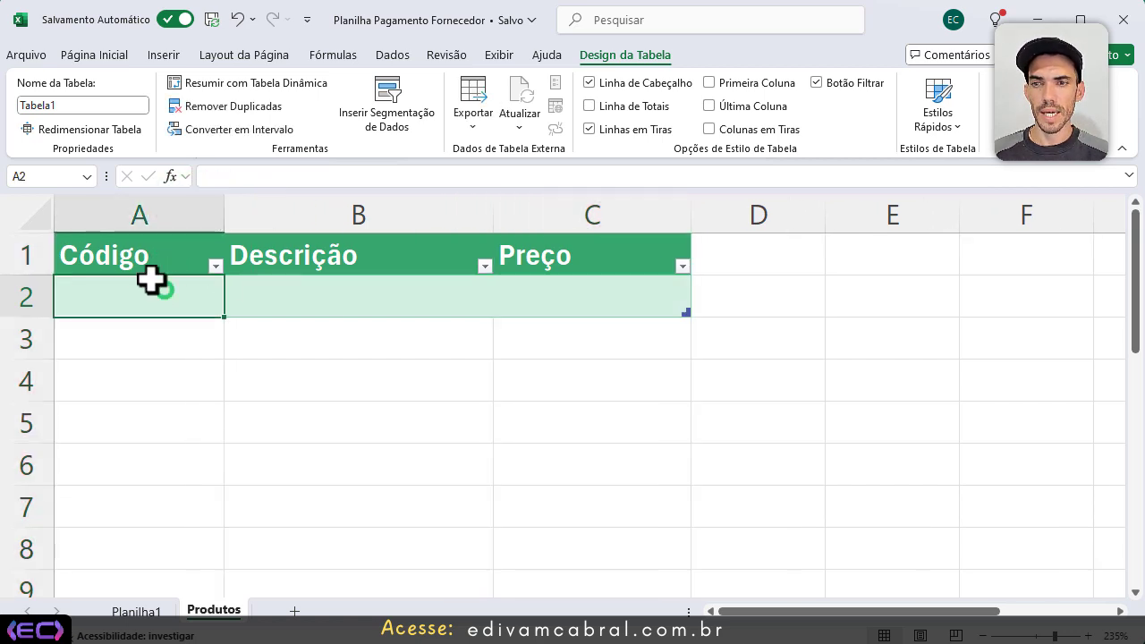
left_click(99, 56)
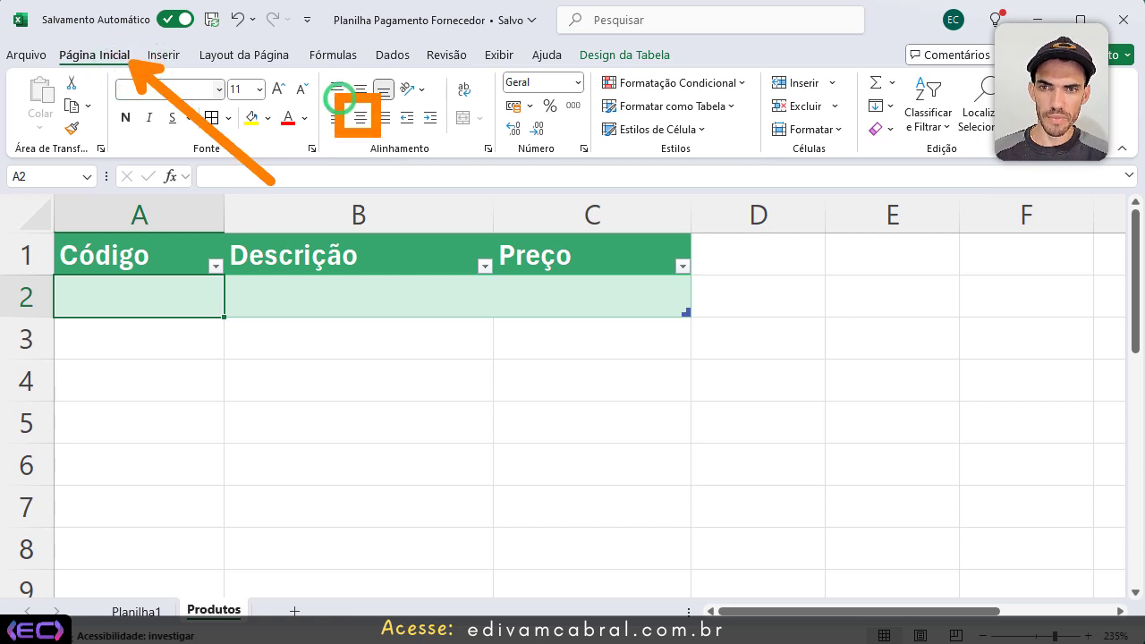
left_click(361, 117)
left_click(550, 299)
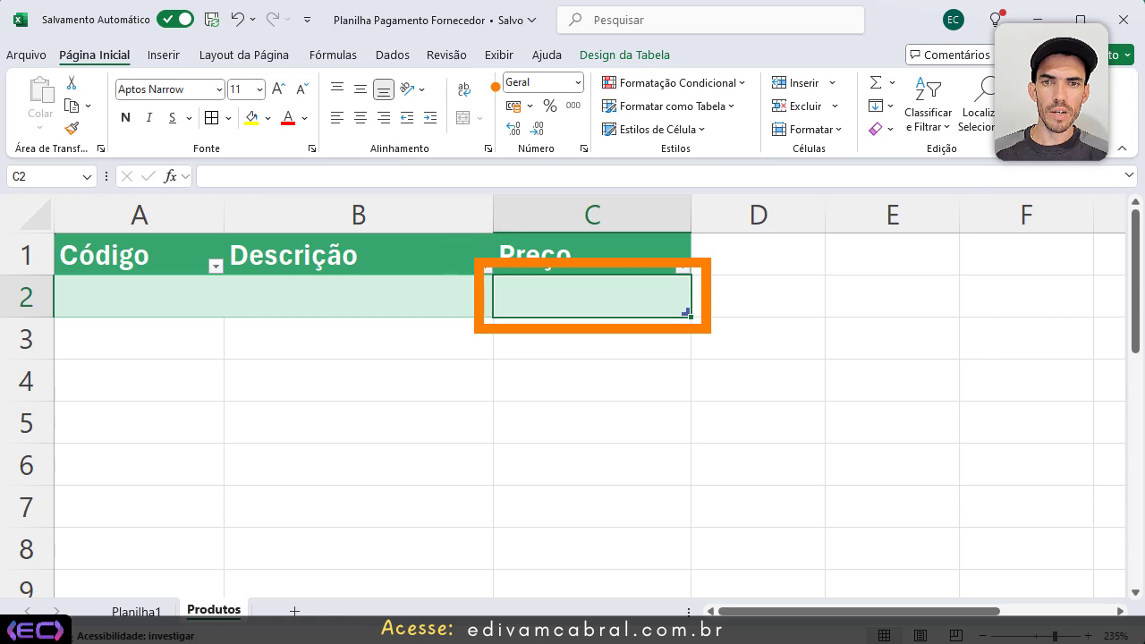
left_click(532, 108)
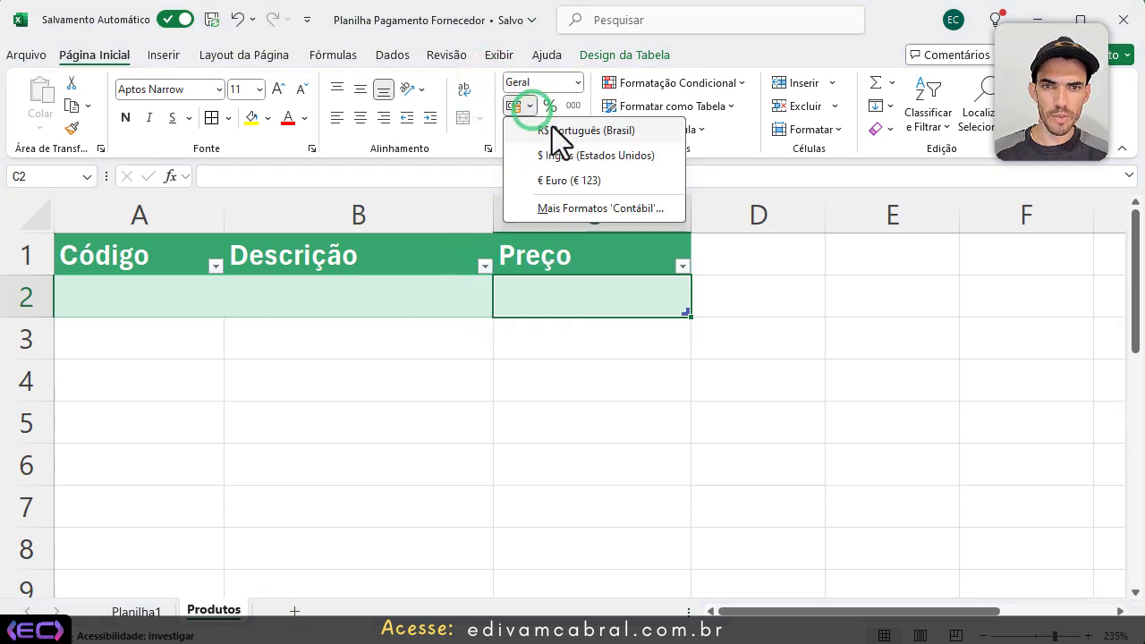
left_click(552, 130)
Step: Test the currency format by entering 5 in C2, and clear the cell again
left_click(588, 299)
type("5")
key("Return")
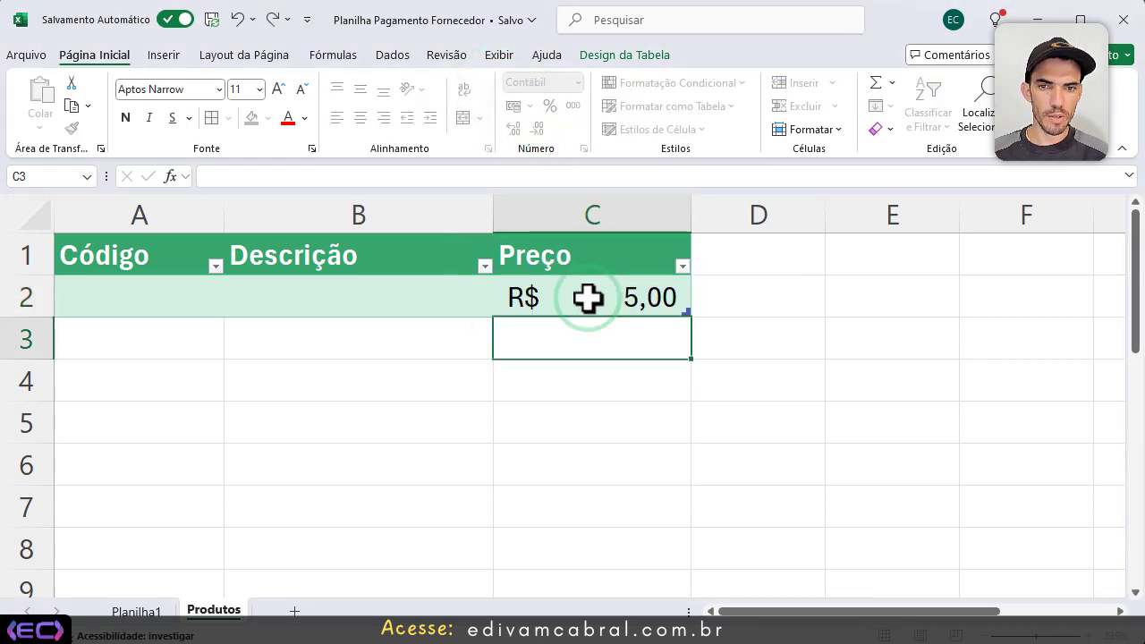
left_click(588, 298)
key("Delete")
Step: Paste the copied product list of codes, descriptions and prices into the table starting at cell A2
key("Left")
key("Left")
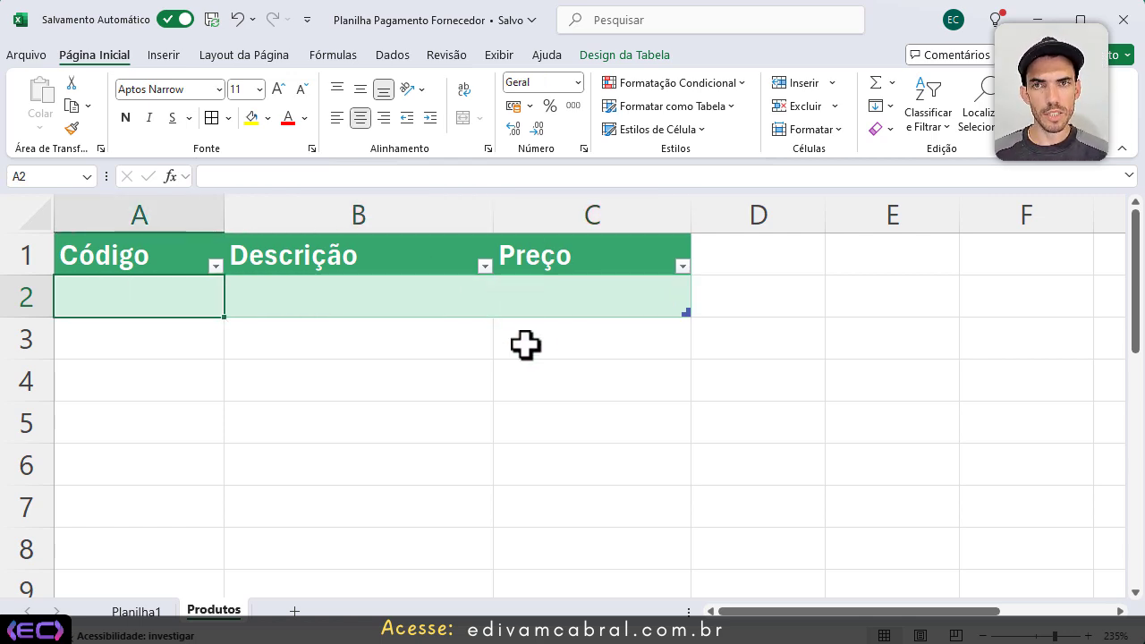
key("Right")
key("ctrl+v")
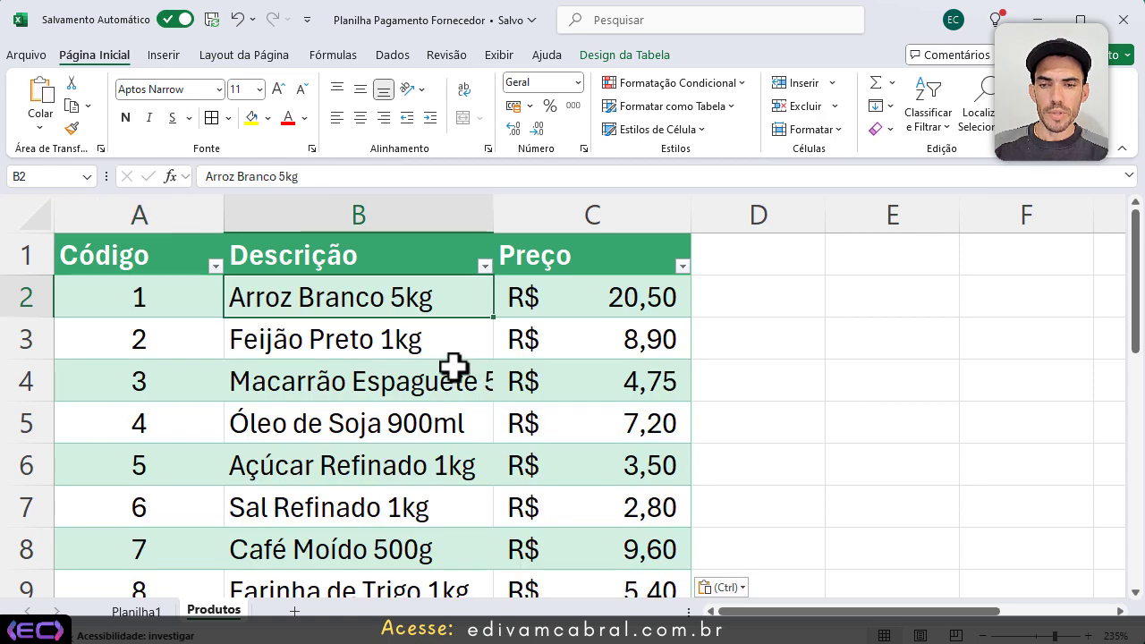
Step: Widen the Descrição column of the Produtos table so the longest product names fit
left_click_drag(498, 205, 590, 211)
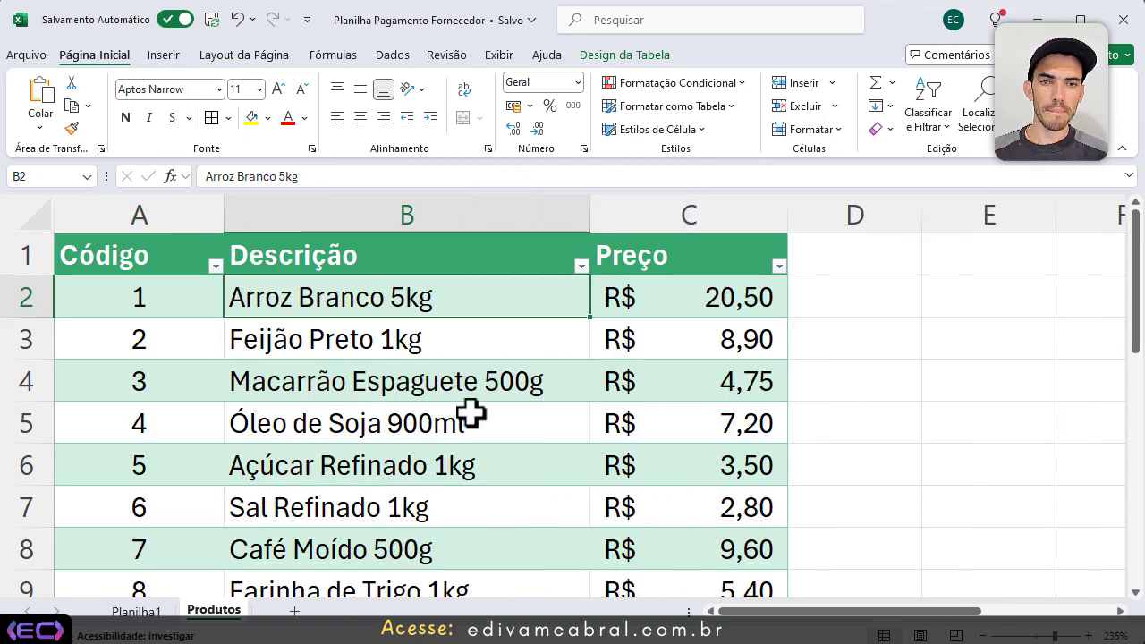
scroll(471, 415, "down", 1)
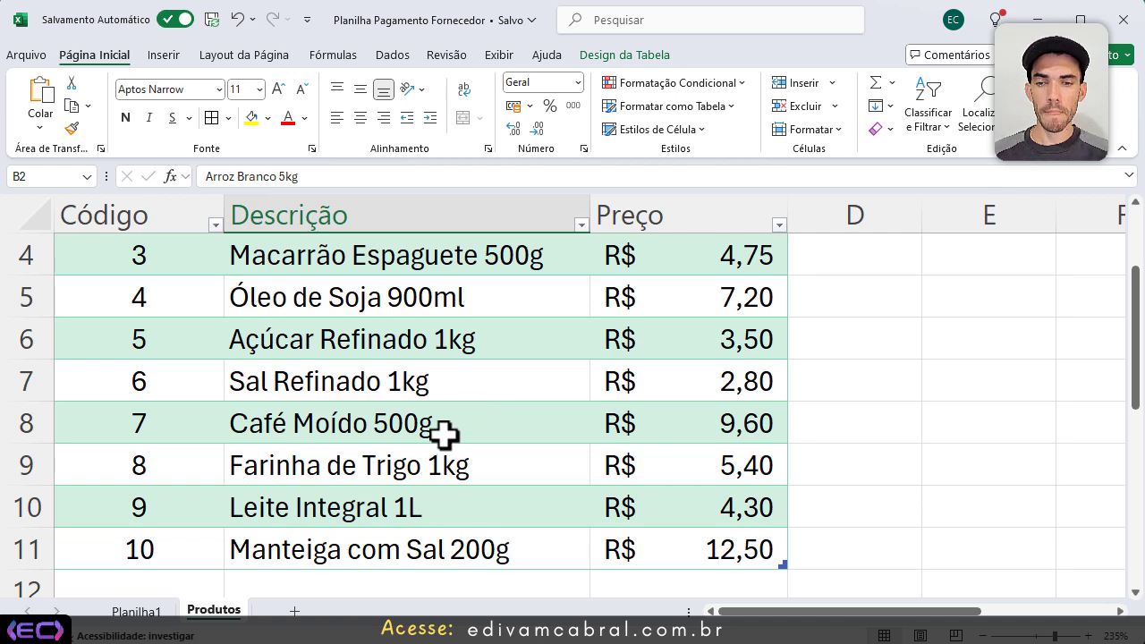
scroll(444, 434, "up", 1)
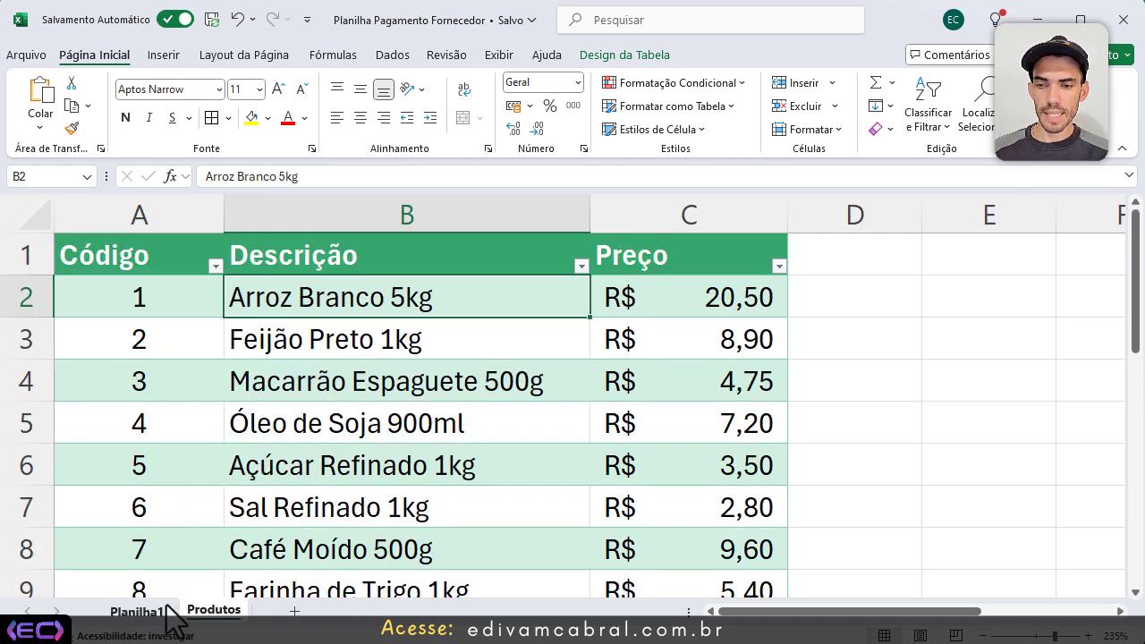
Step: Rename the product table on the Produtos sheet as TabProdutos
left_click(137, 612)
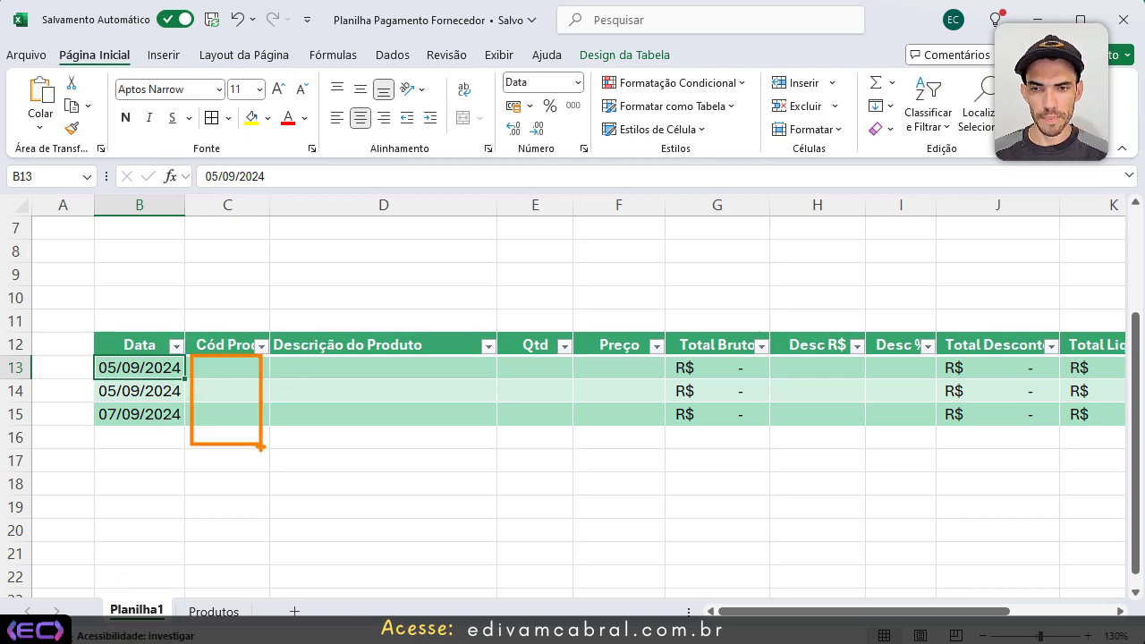
left_click(230, 615)
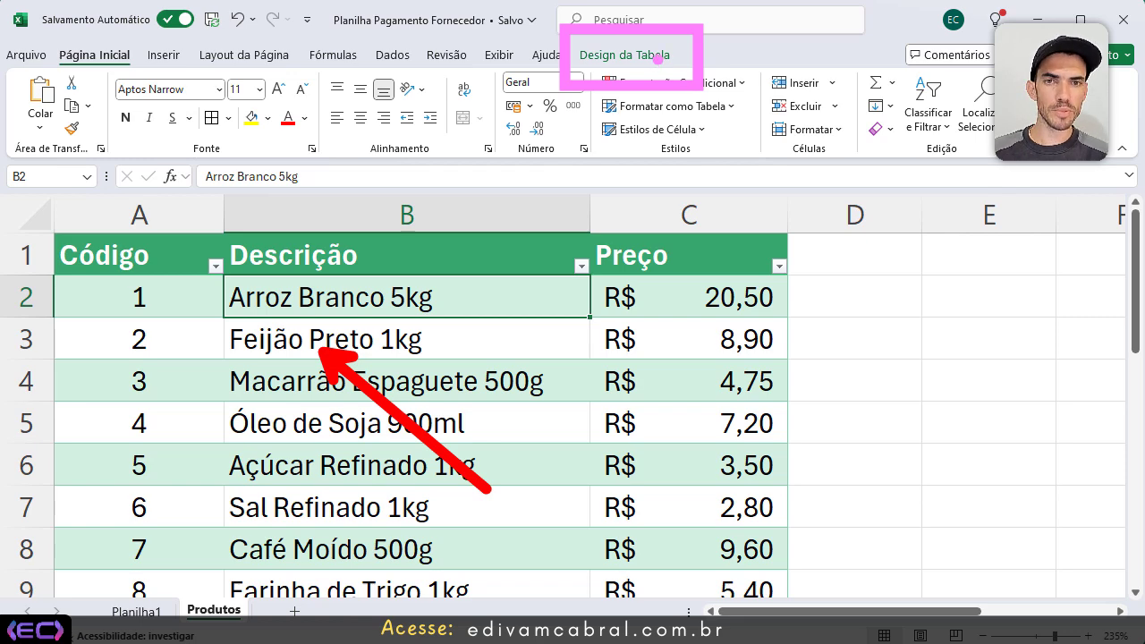
left_click(636, 60)
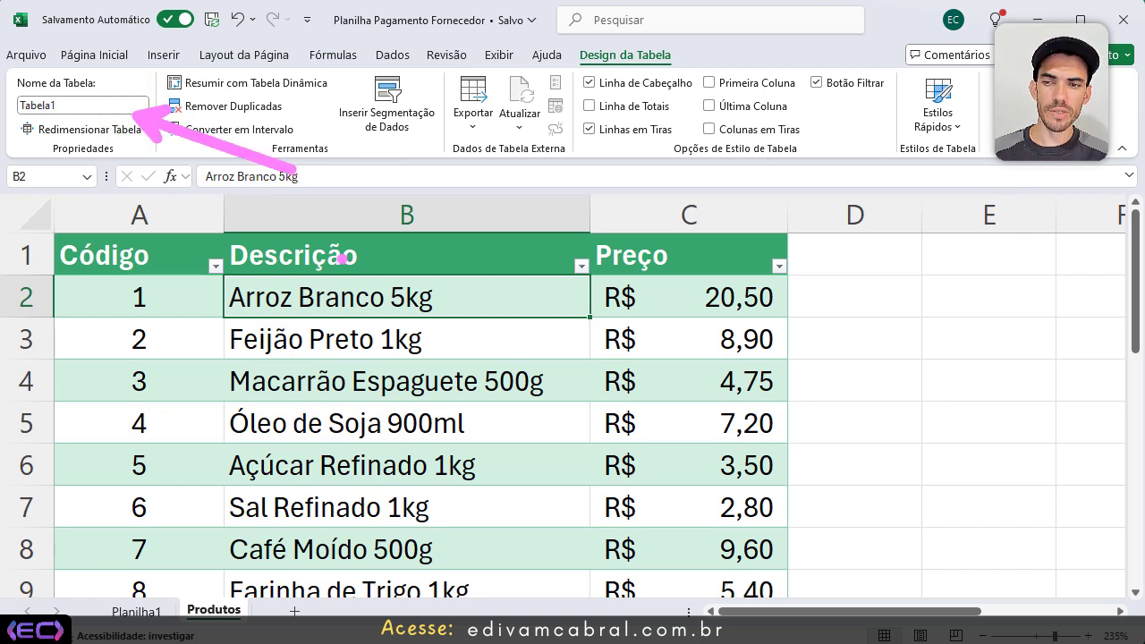
left_click(120, 108)
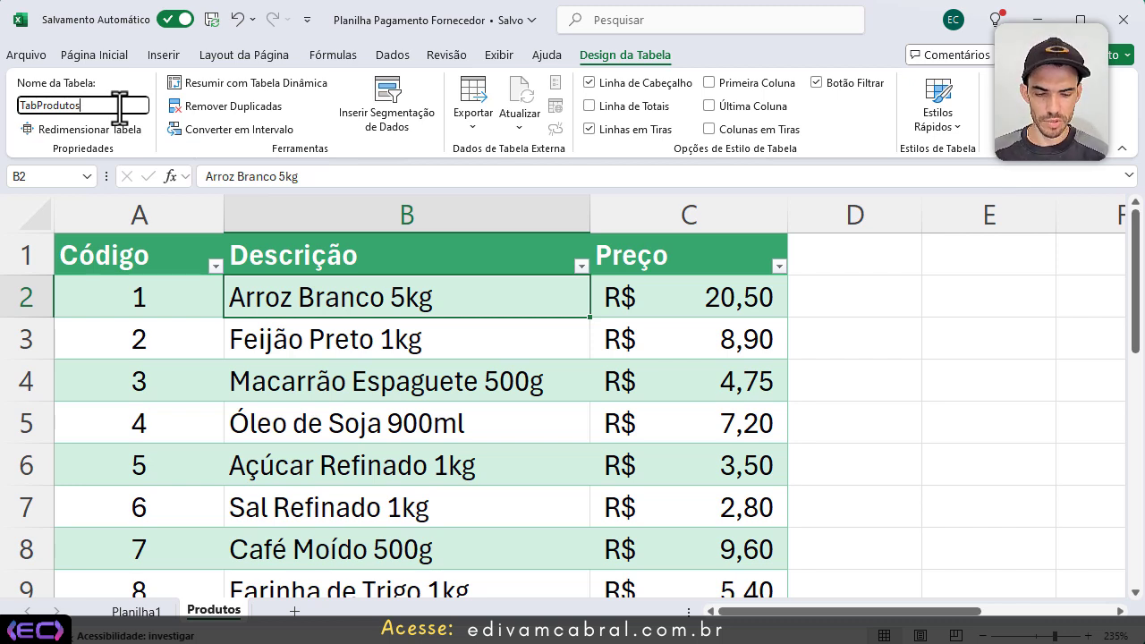
key("Return")
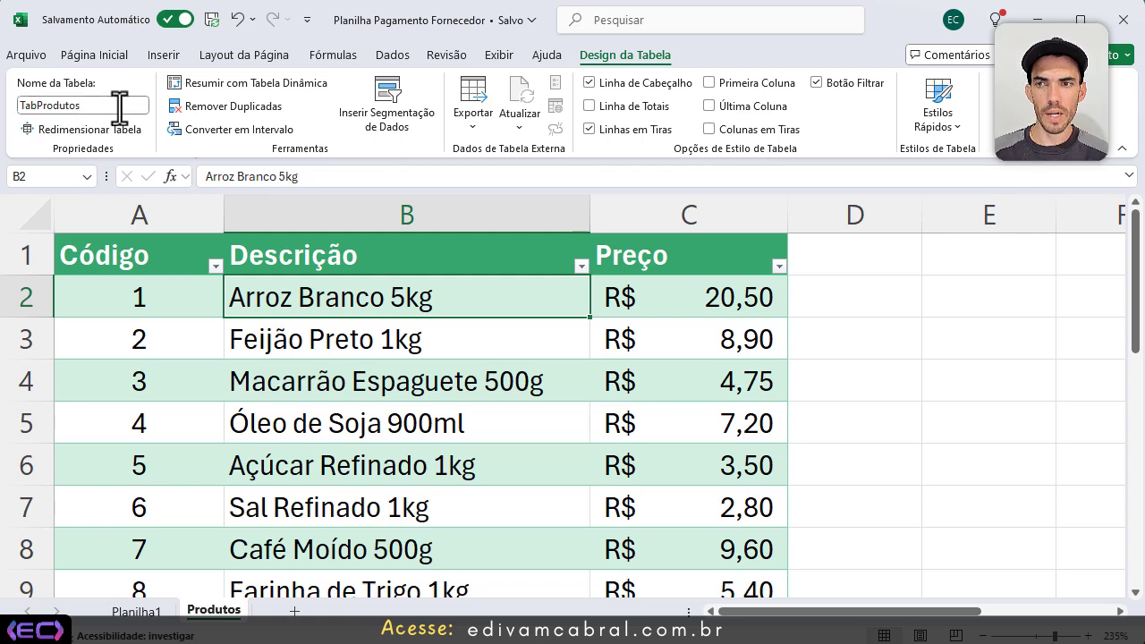
Step: Start a PROCV formula in the Descrição do Produto cell D13 of Planilha1, with the row's Cód Prod as lookup value
left_click(160, 611)
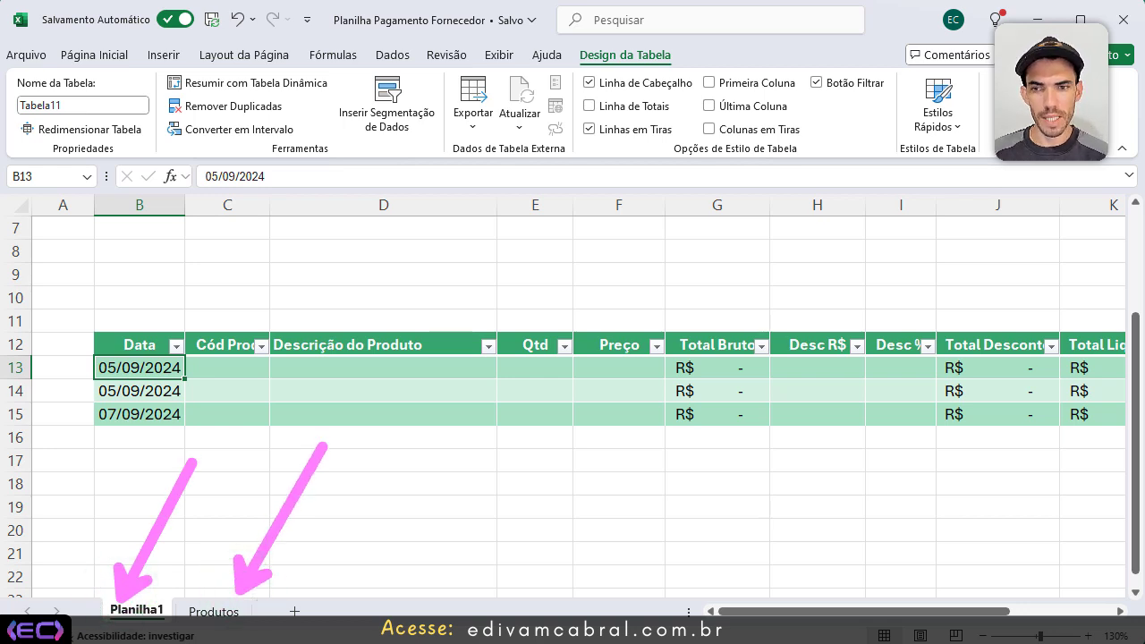
left_click(337, 364)
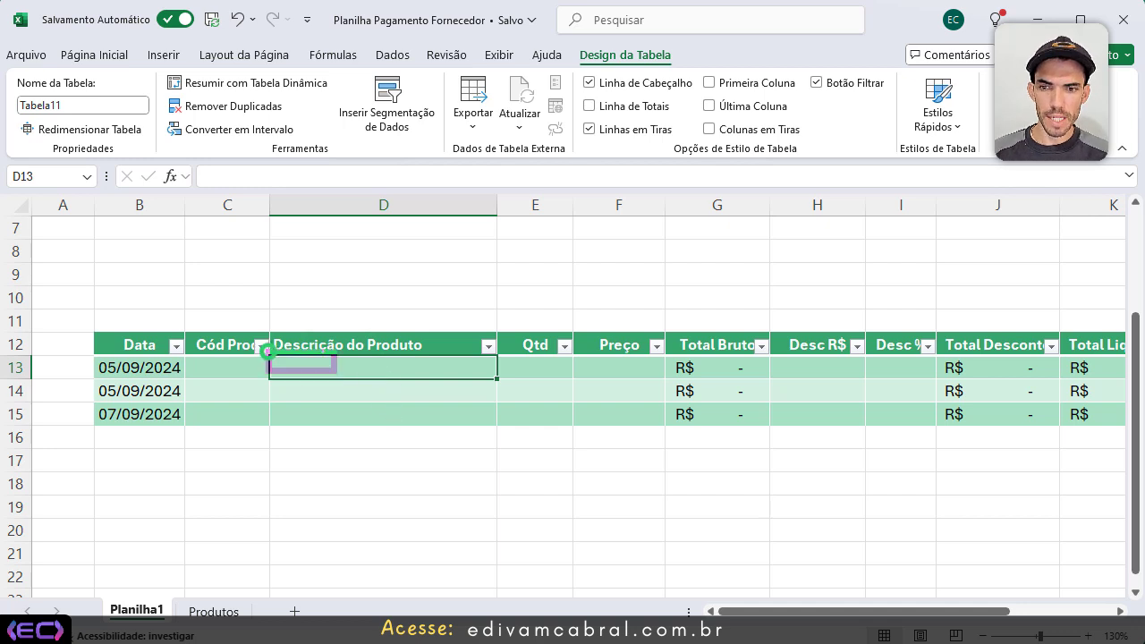
type("=")
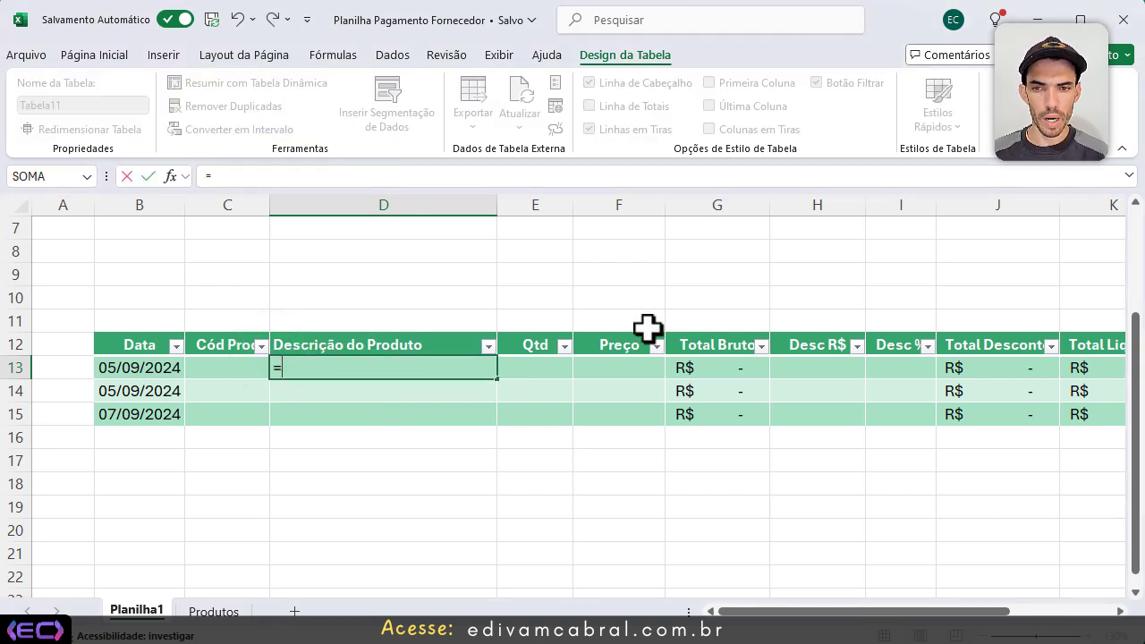
type("procv")
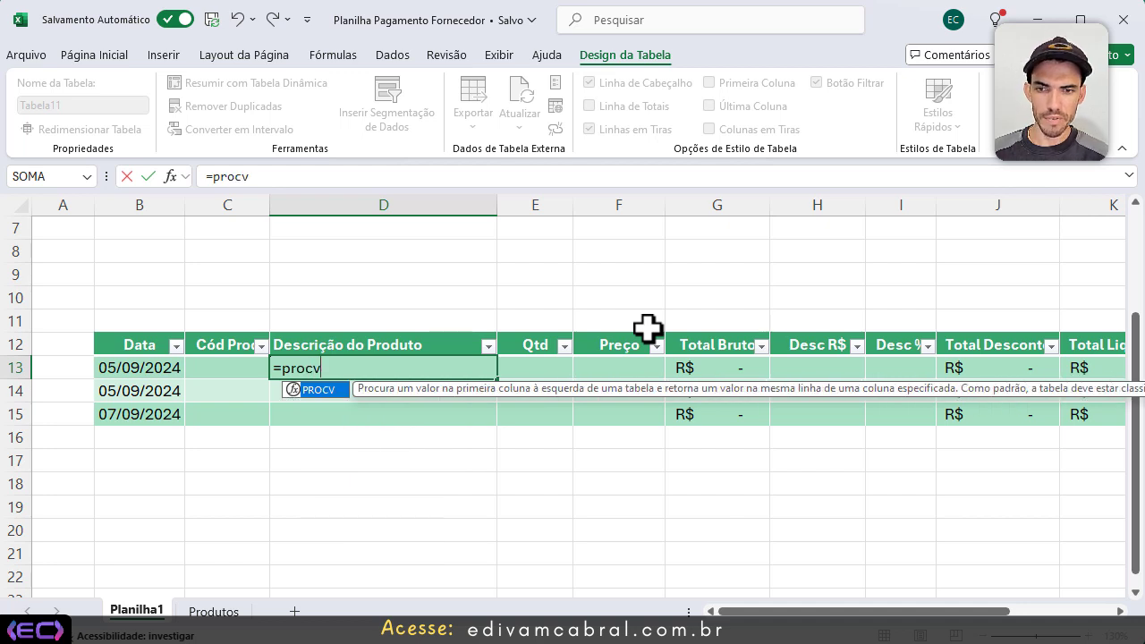
key("Tab")
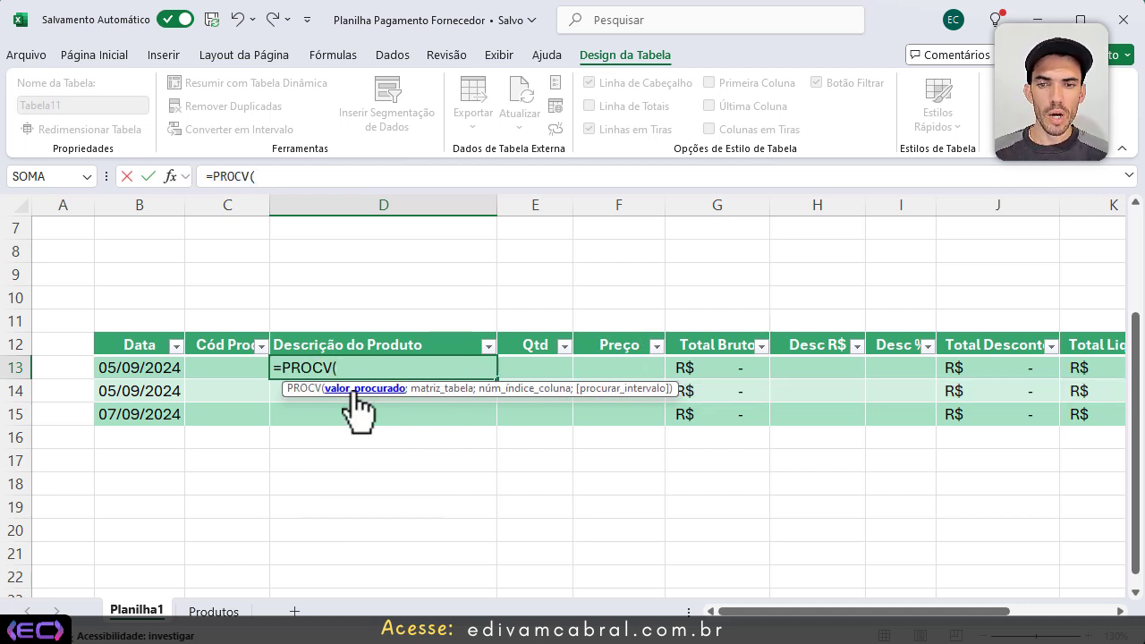
left_click(220, 366)
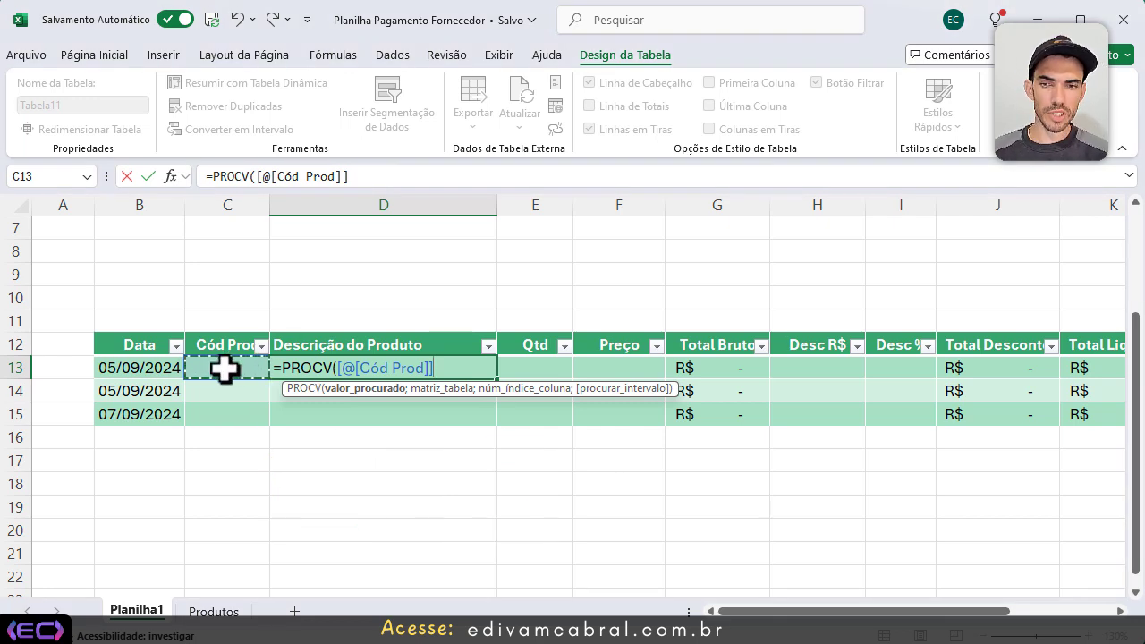
type(";")
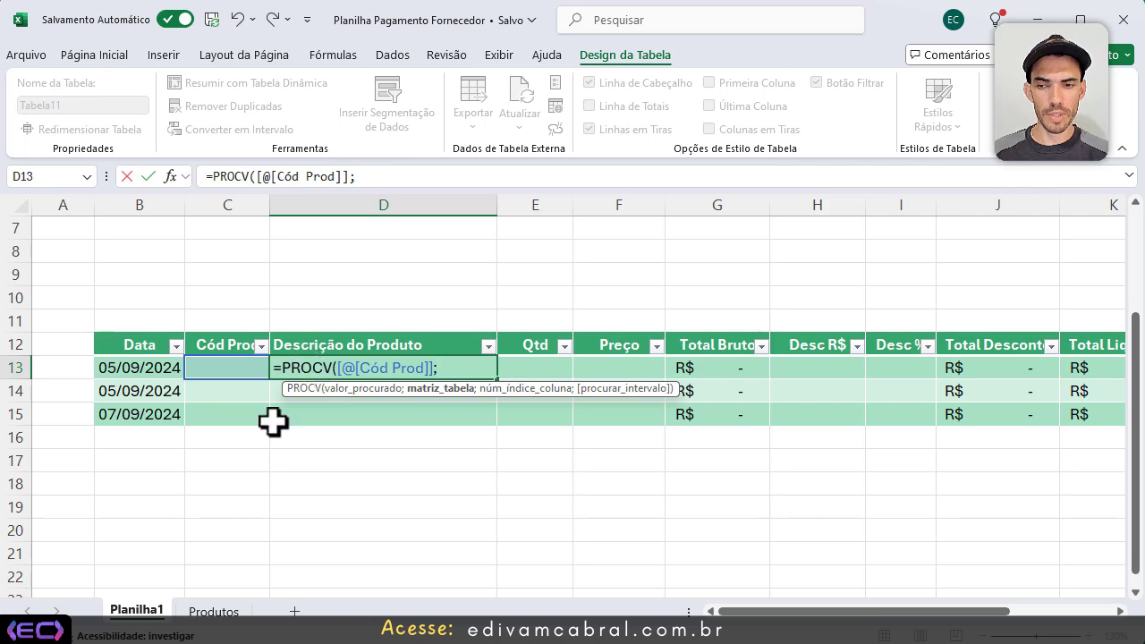
Step: Complete the PROCV formula with TabProdutos as the lookup table, column index 2 and 0 for an exact match
left_click(215, 612)
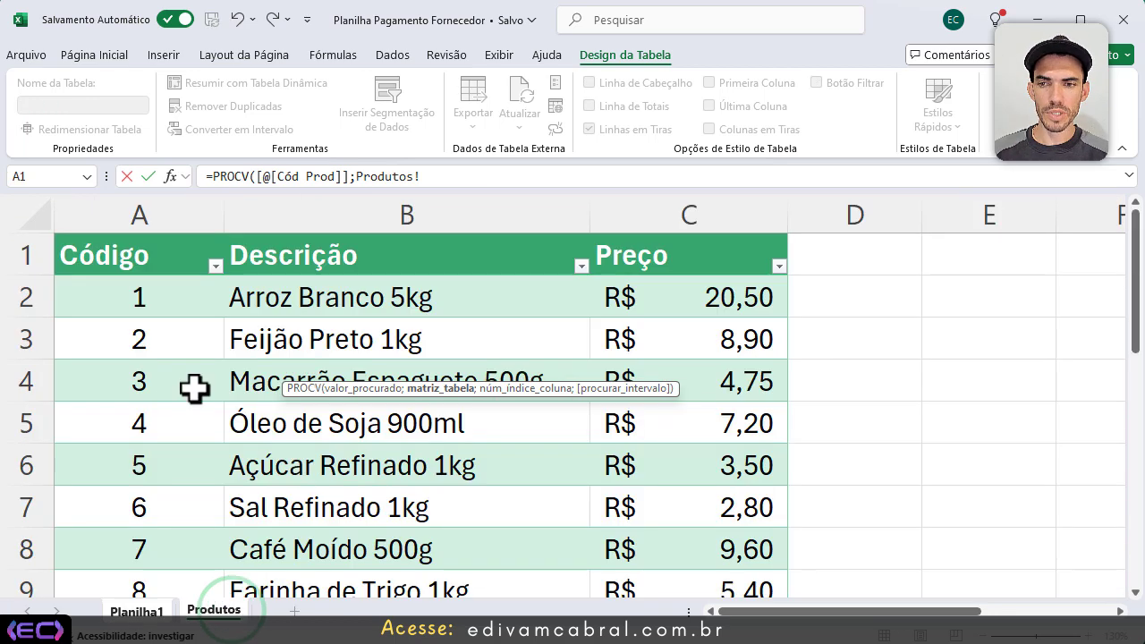
left_click_drag(174, 294, 670, 511)
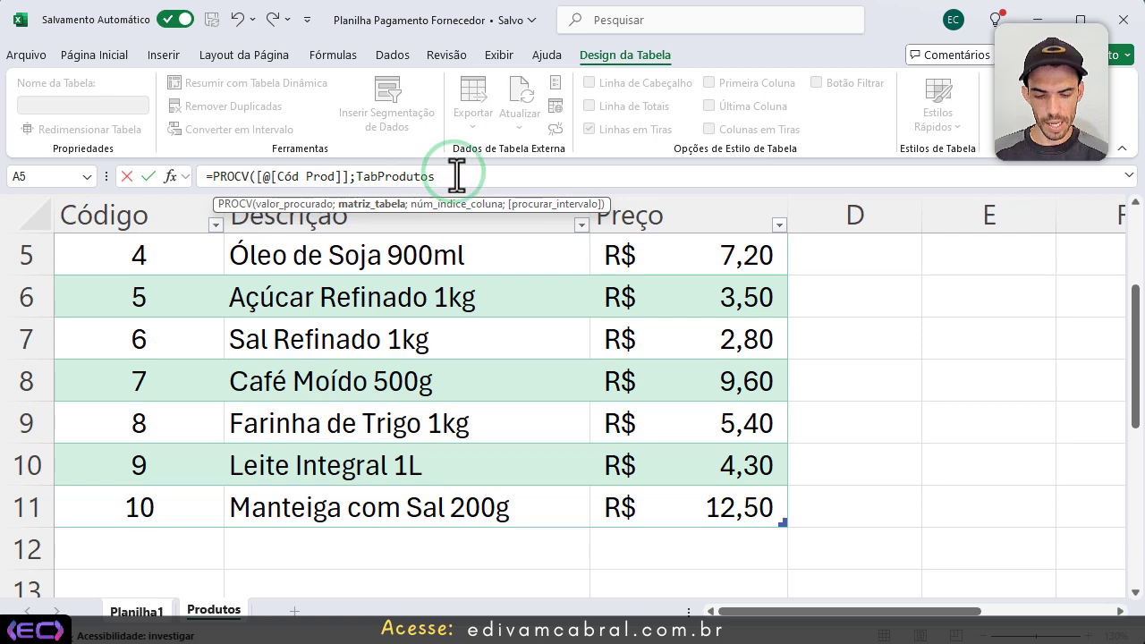
type(";")
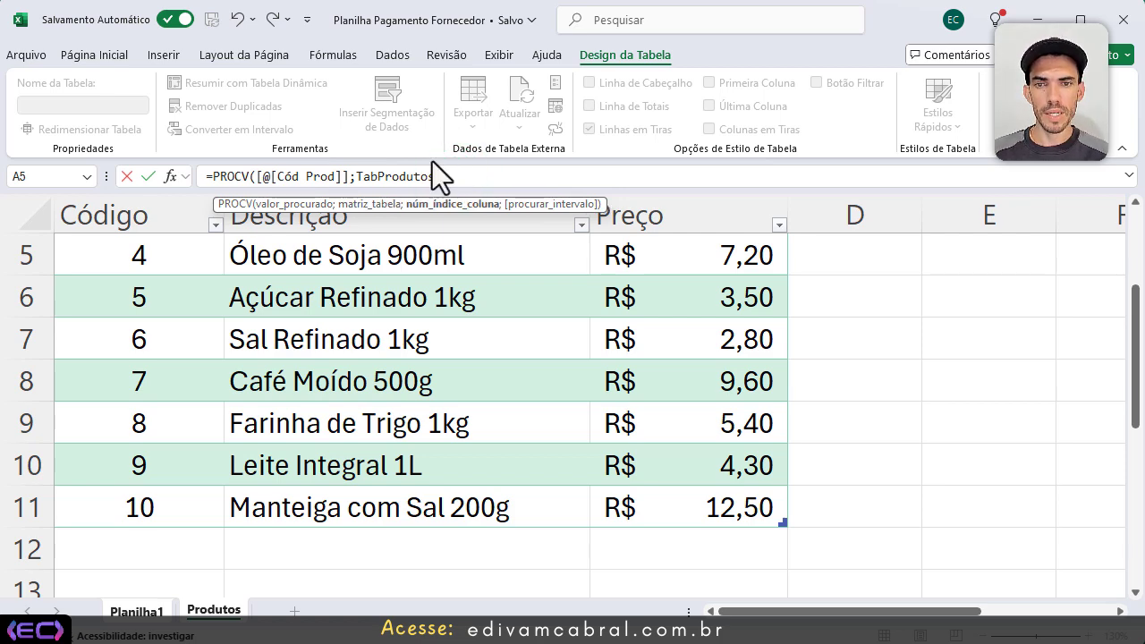
scroll(478, 260, "up", 2)
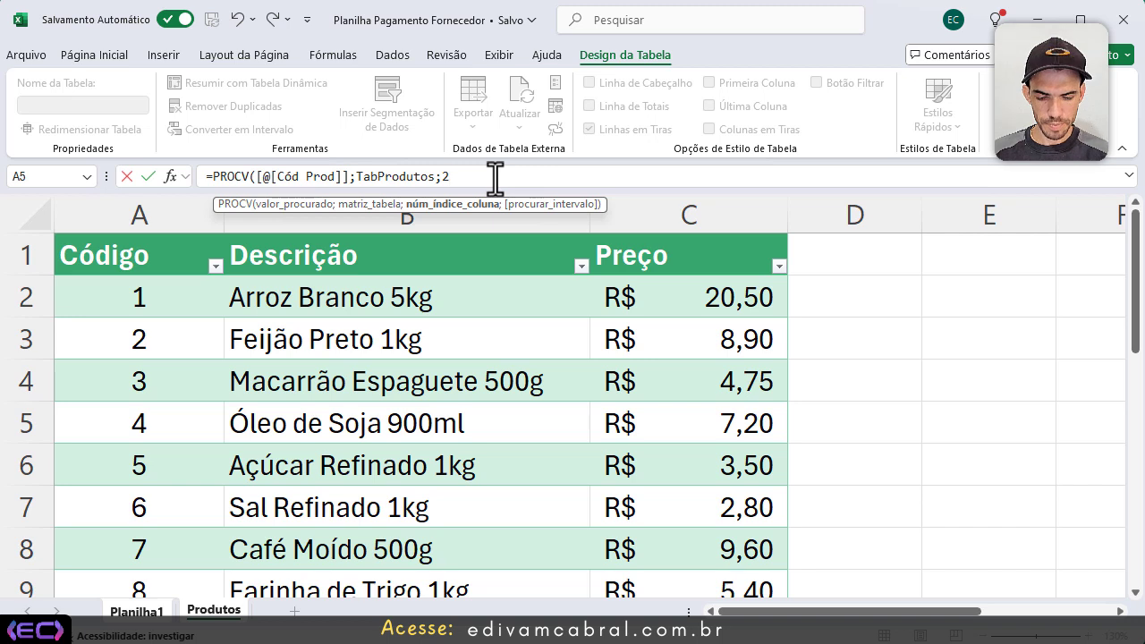
type(";")
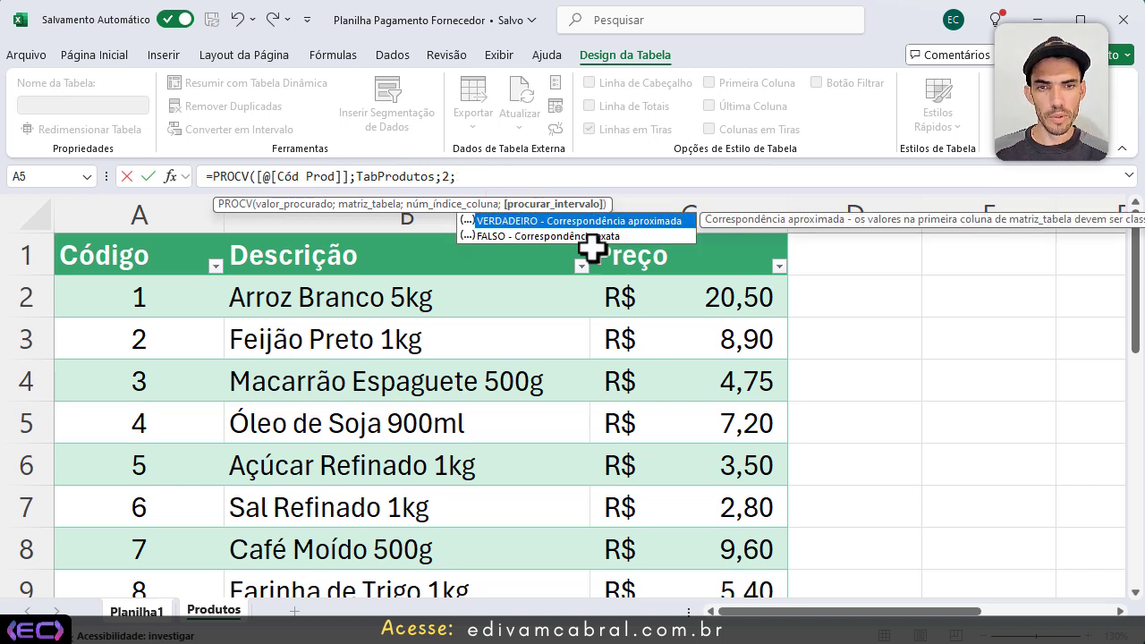
type("0")
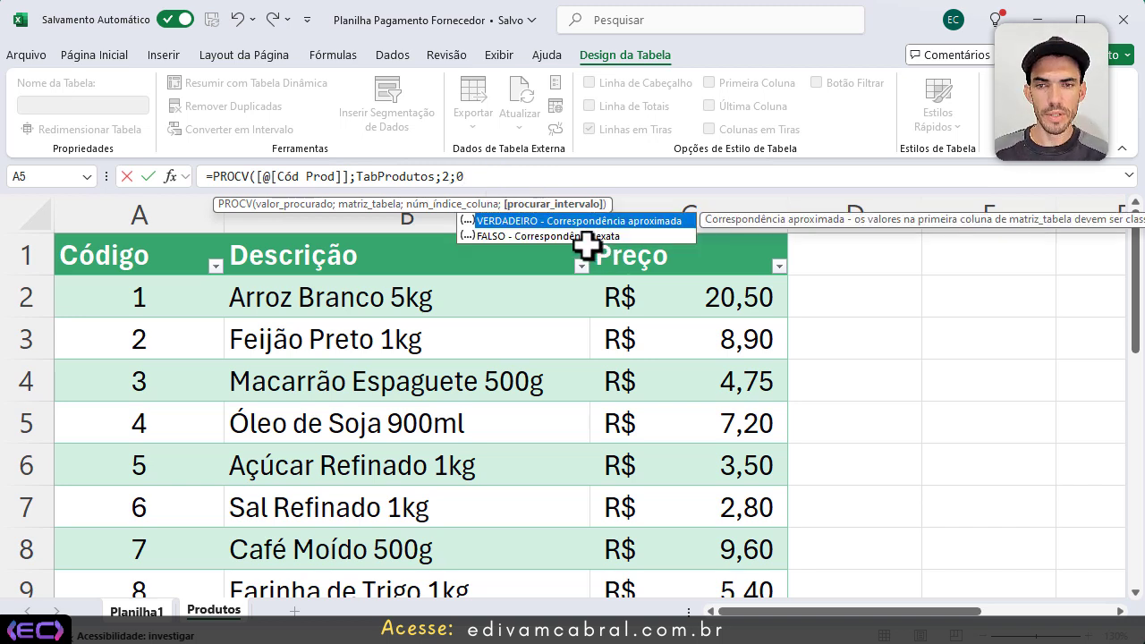
type(")")
key("Return")
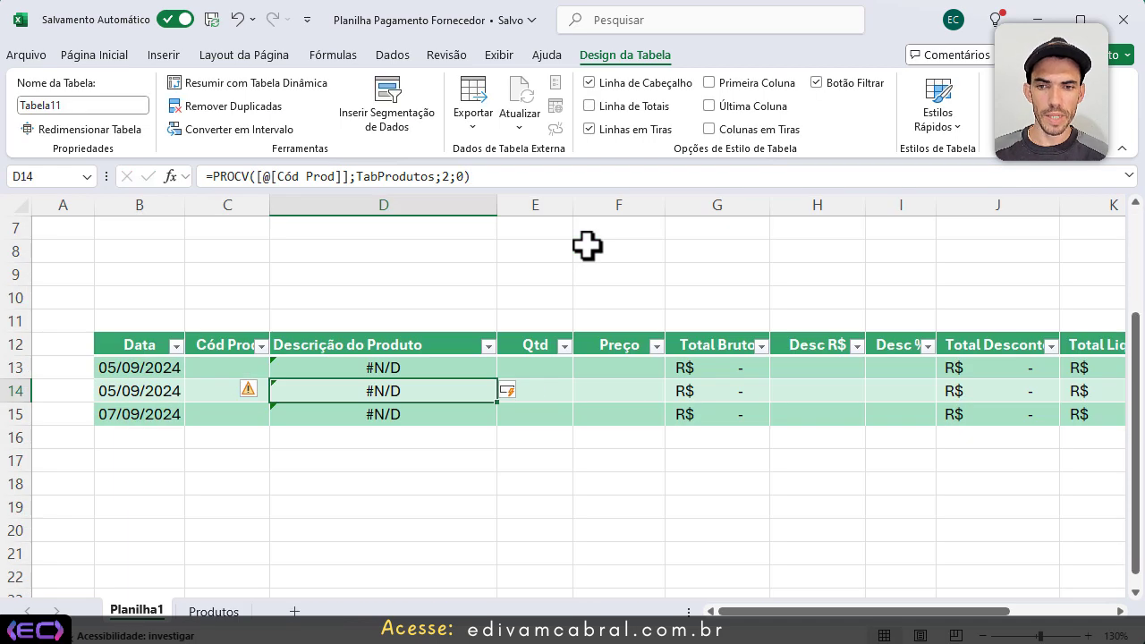
left_click(436, 411)
left_click(414, 388)
left_click(404, 368)
left_click(411, 391)
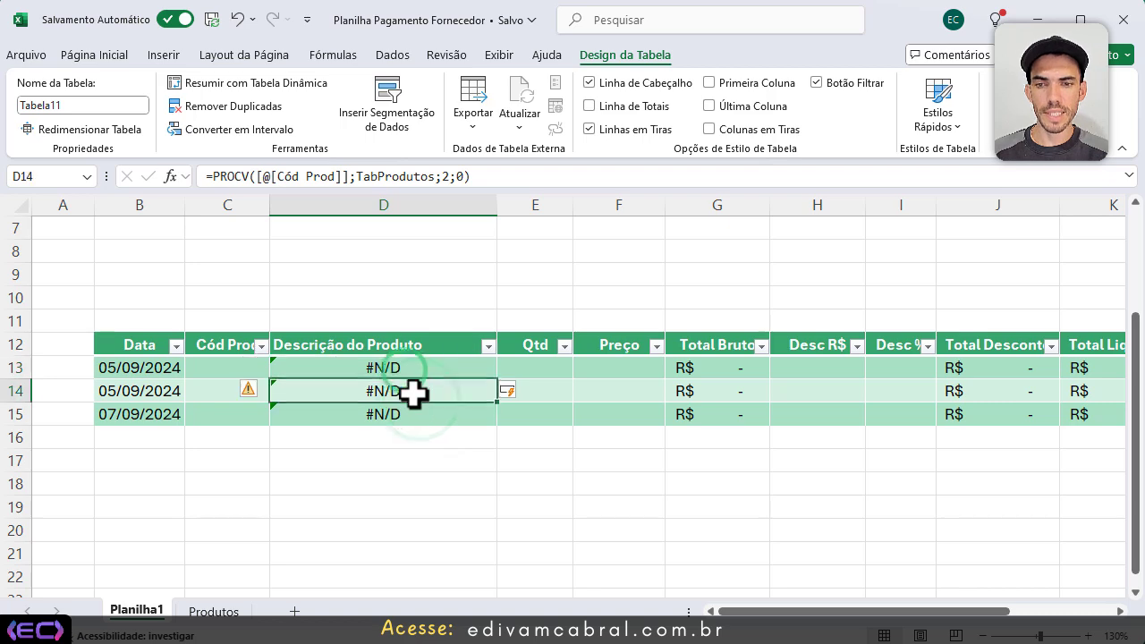
left_click(415, 415)
Step: Enter the product codes 1, 5 and 7 in the Cód Prod cells C13 to C15
left_click(241, 369)
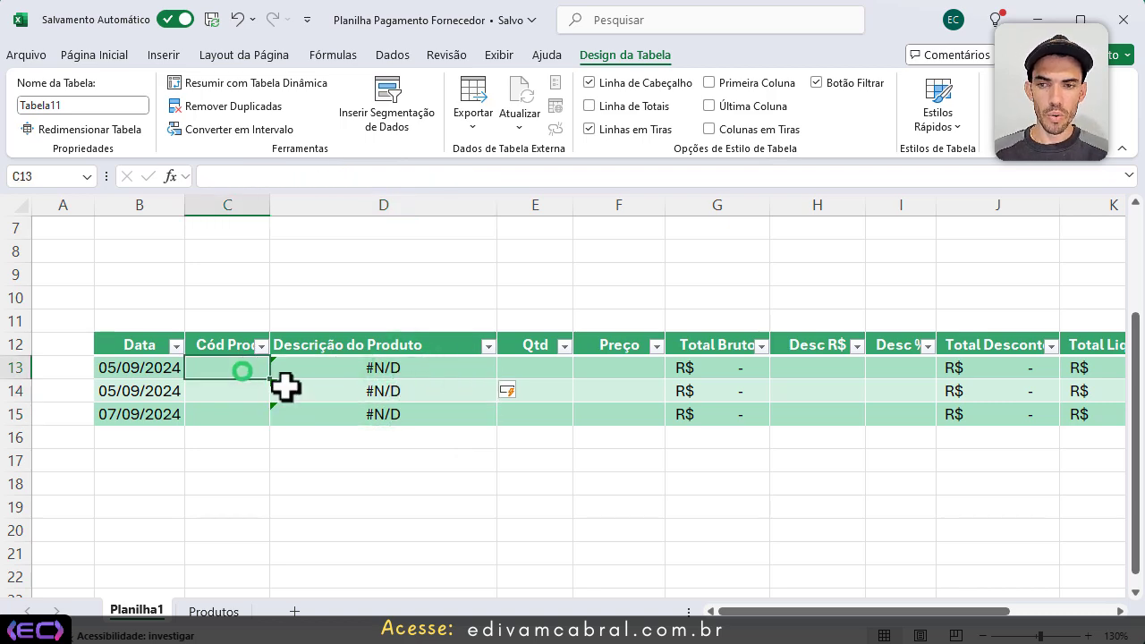
type("1")
key("Return")
type("5")
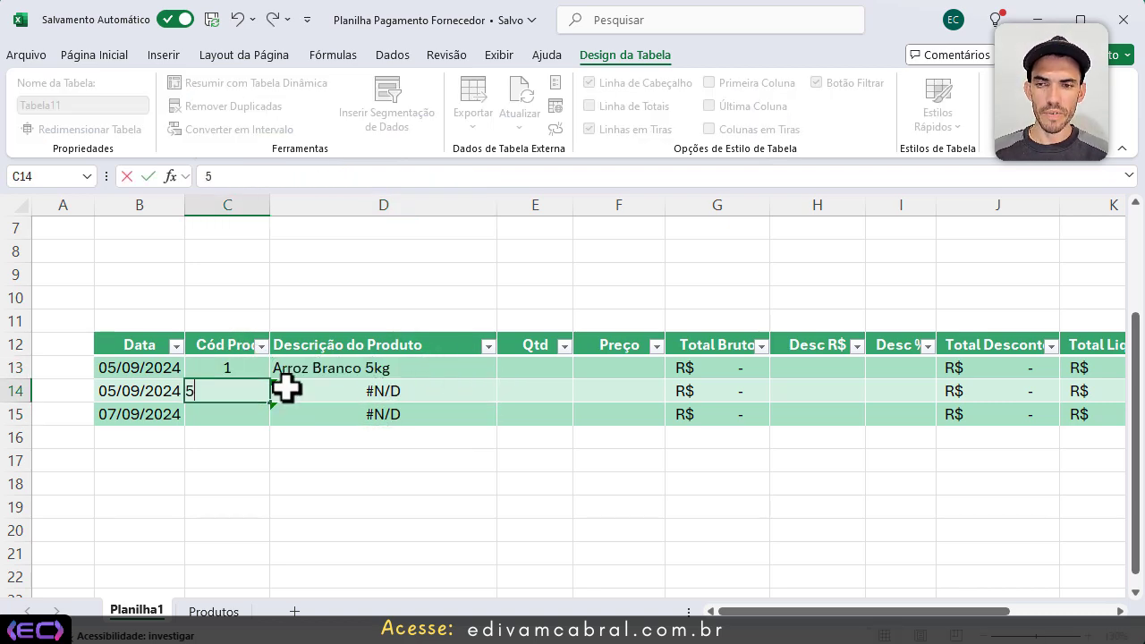
key("Return")
type("7")
key("Return")
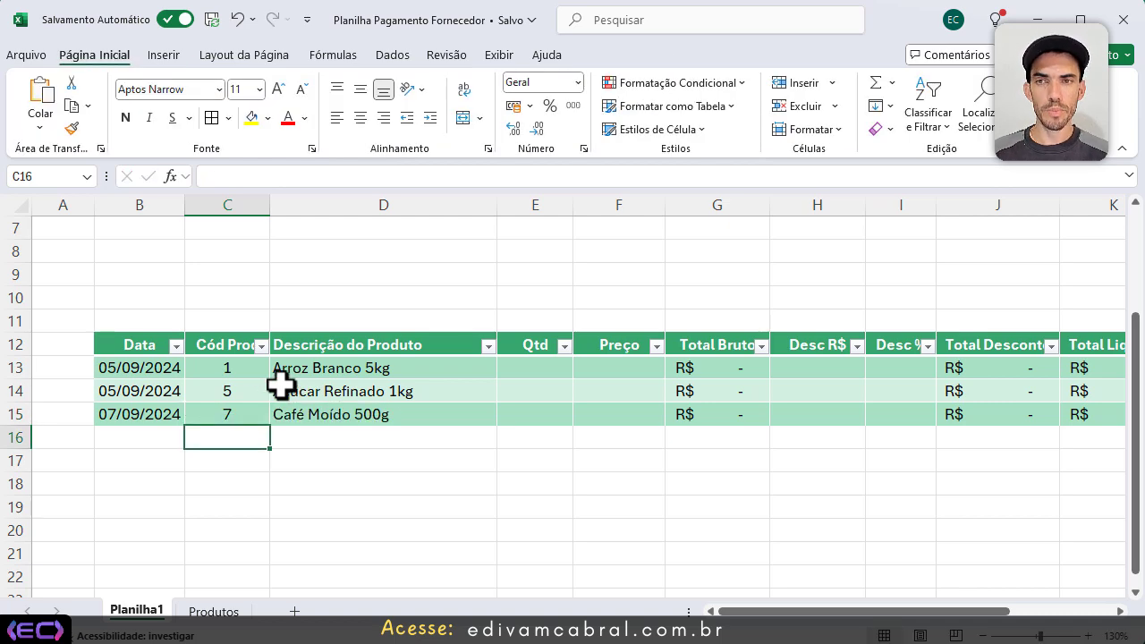
Step: Test the lookup with the code 98 in place of the one in C15, and clear the cell again
key("Up")
key("Delete")
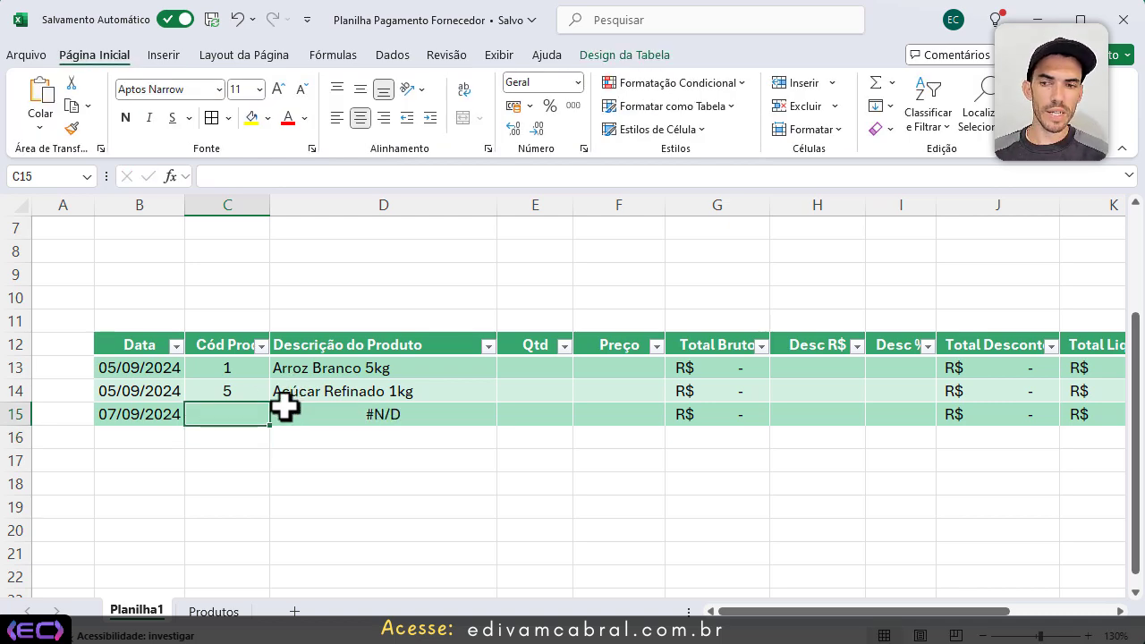
type("98")
key("Return")
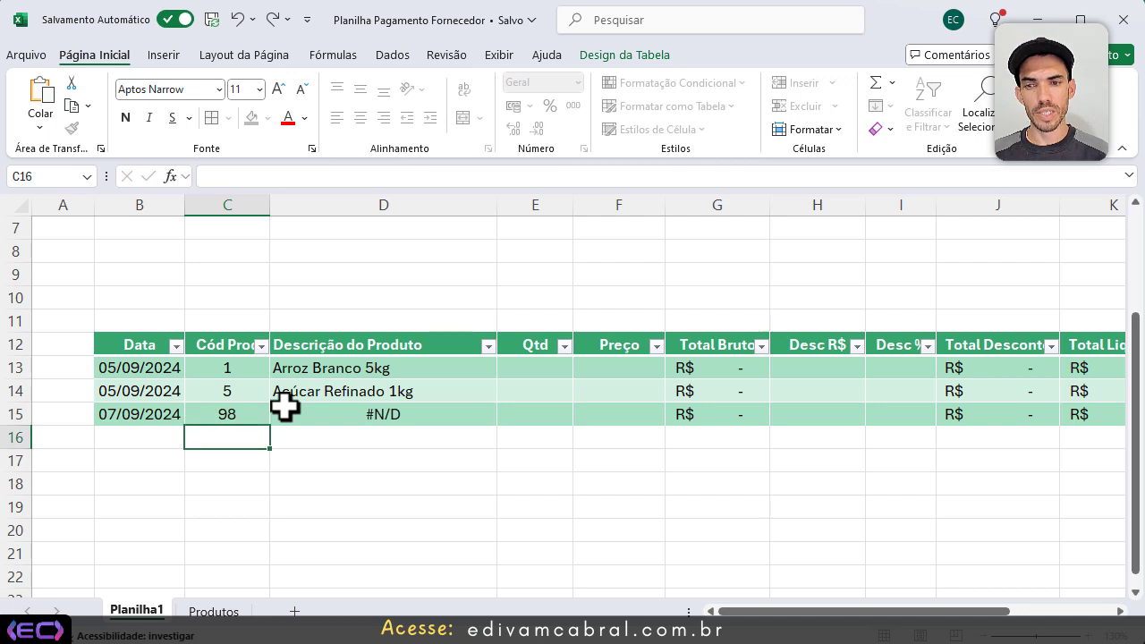
key("Up")
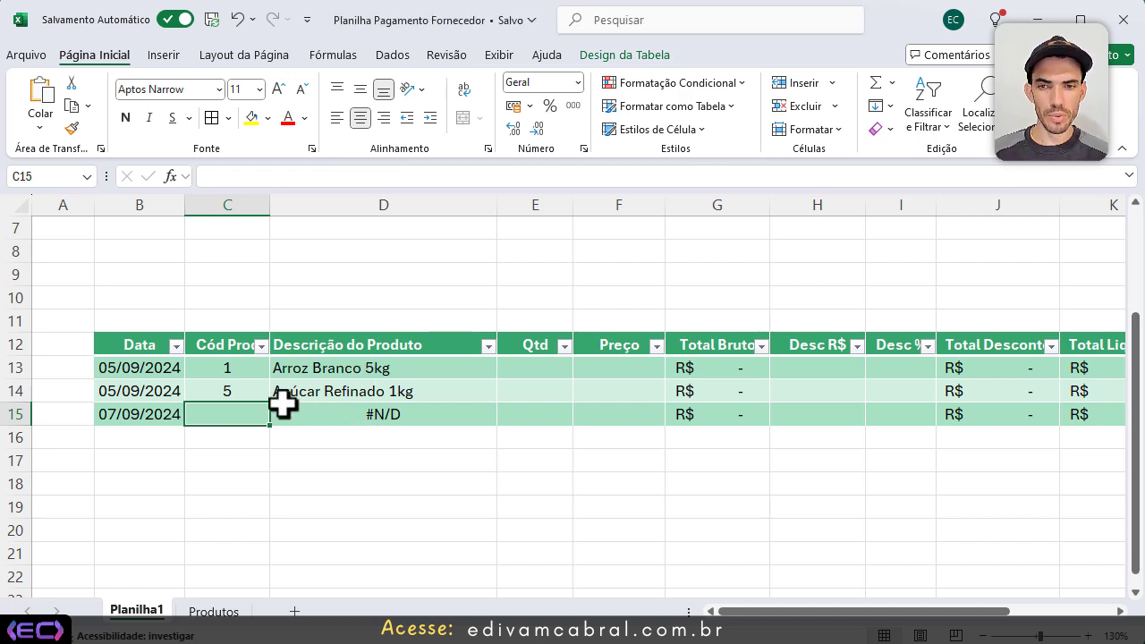
Step: Copy the PROCV formula from the Descrição do Produto cell D13 into the Preço cell F13 as editable text
left_click(355, 367)
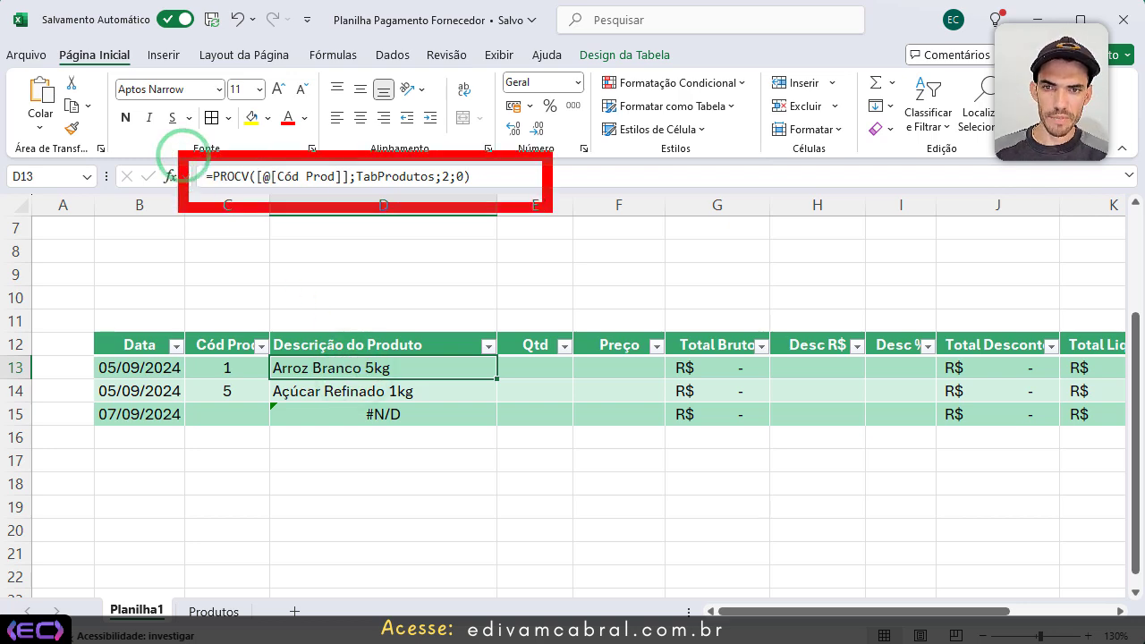
left_click(523, 177)
left_click_drag(523, 176, 206, 177)
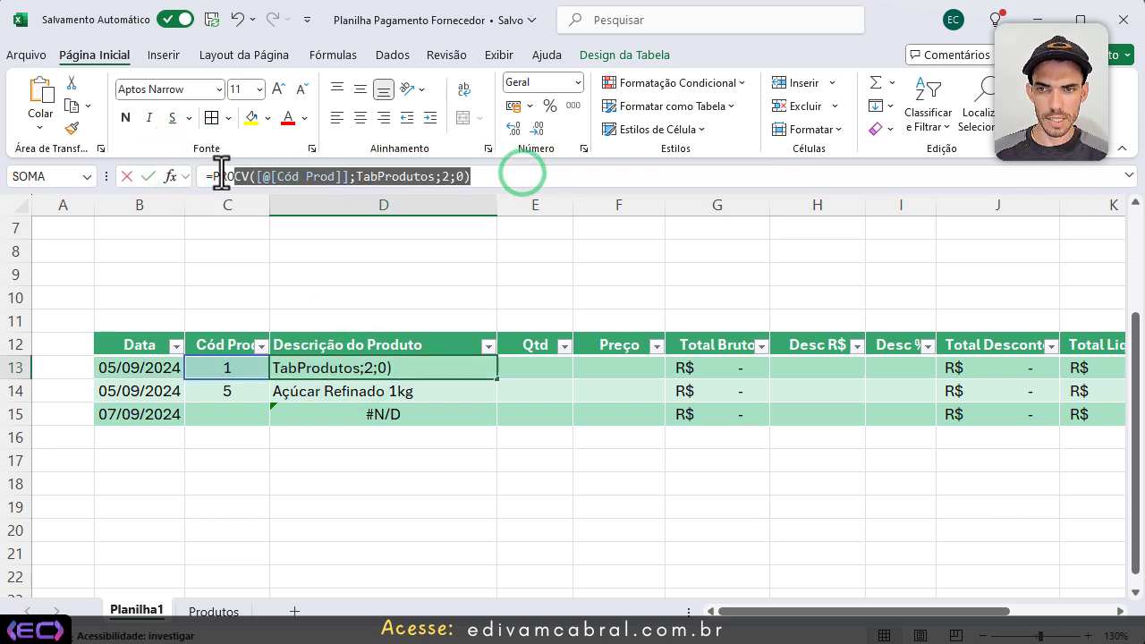
key("ctrl+c")
key("Escape")
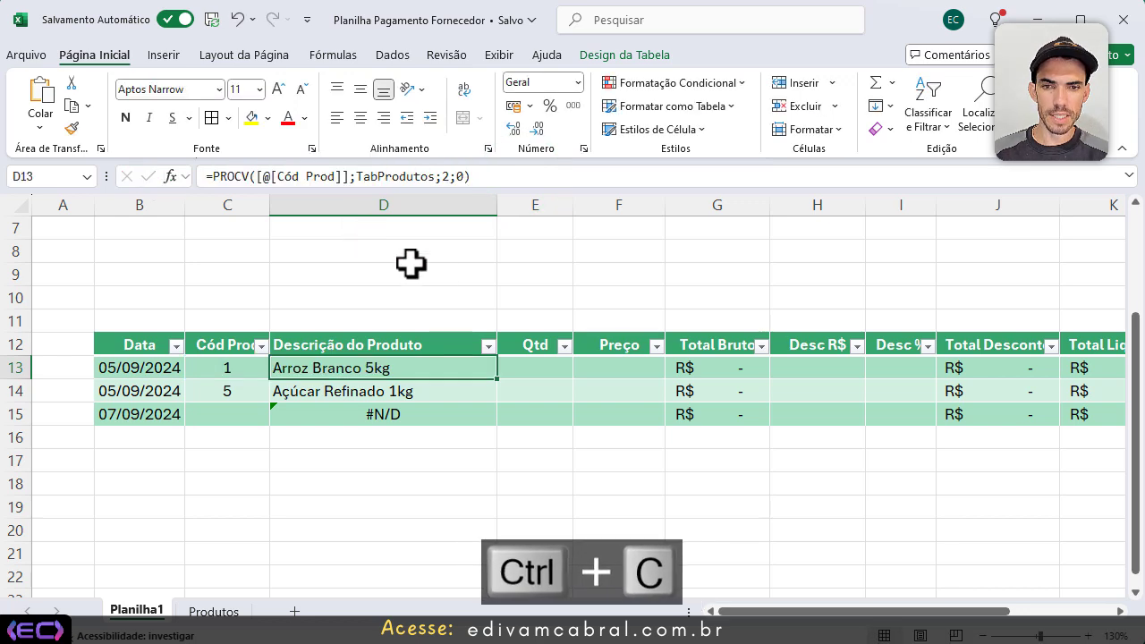
left_click(618, 369)
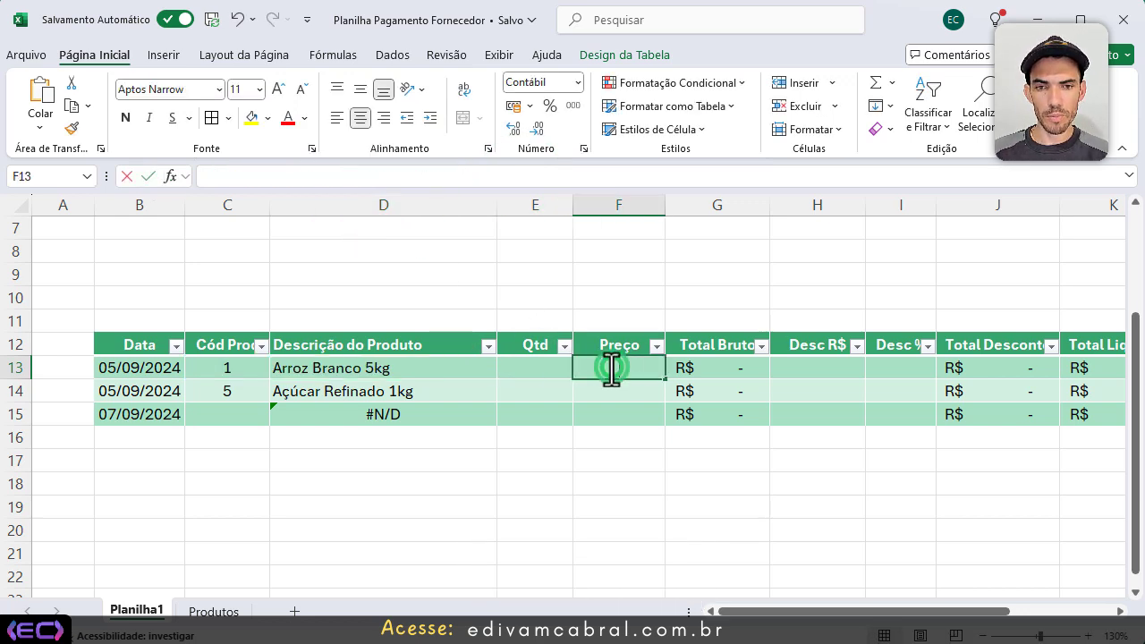
double_click(612, 371)
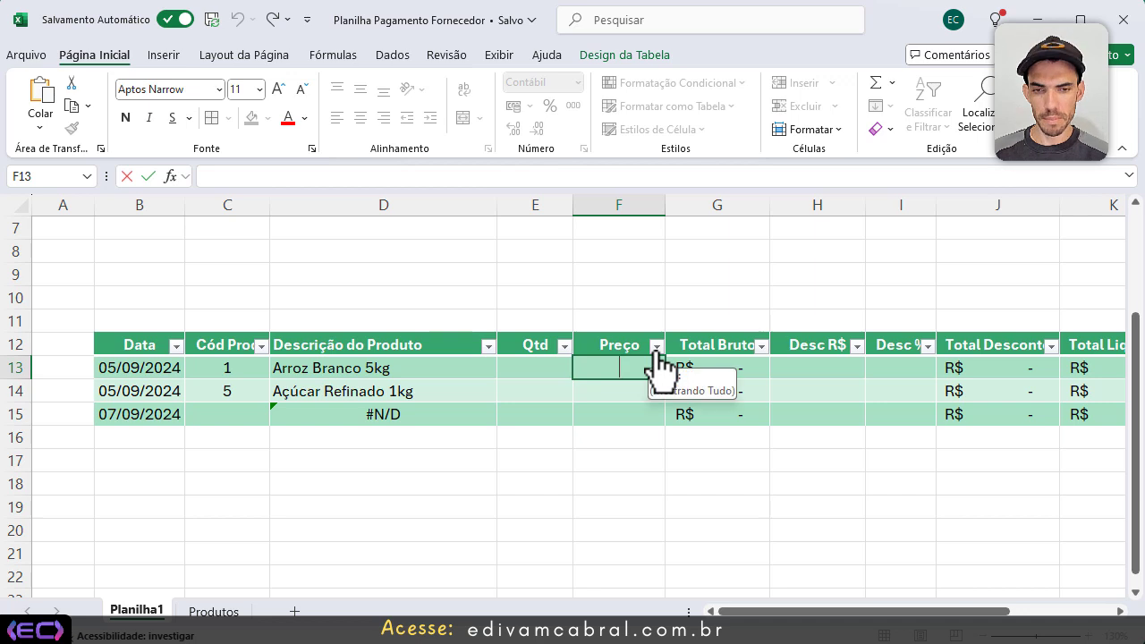
key("ctrl+v")
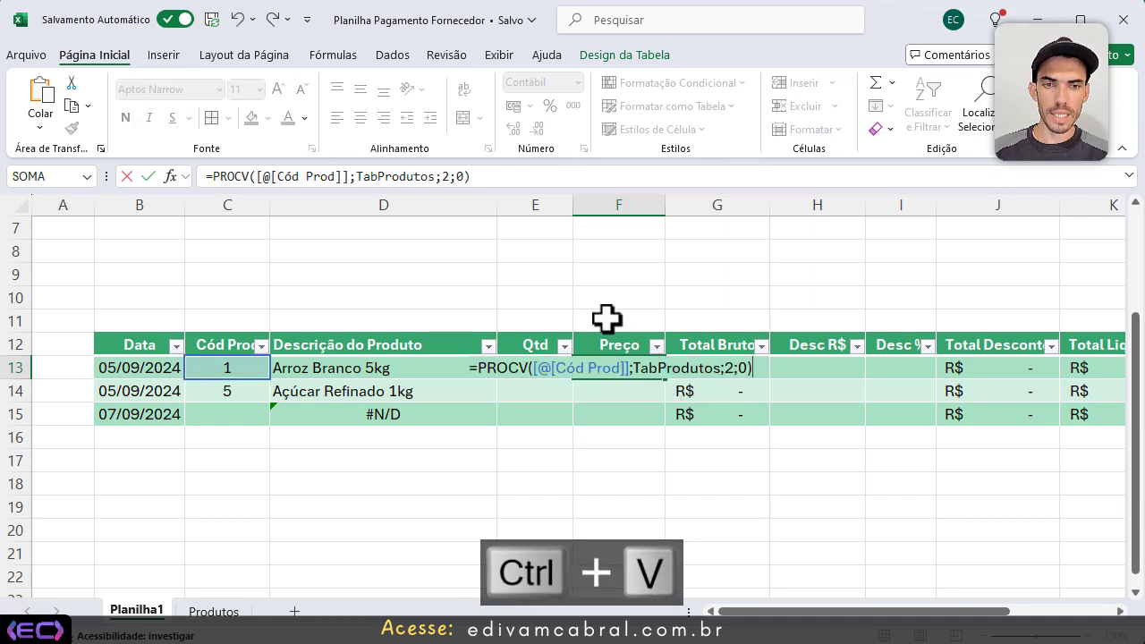
Step: Set the column index of the PROCV formula in F13 to 3 and enter the formula
left_click(724, 368)
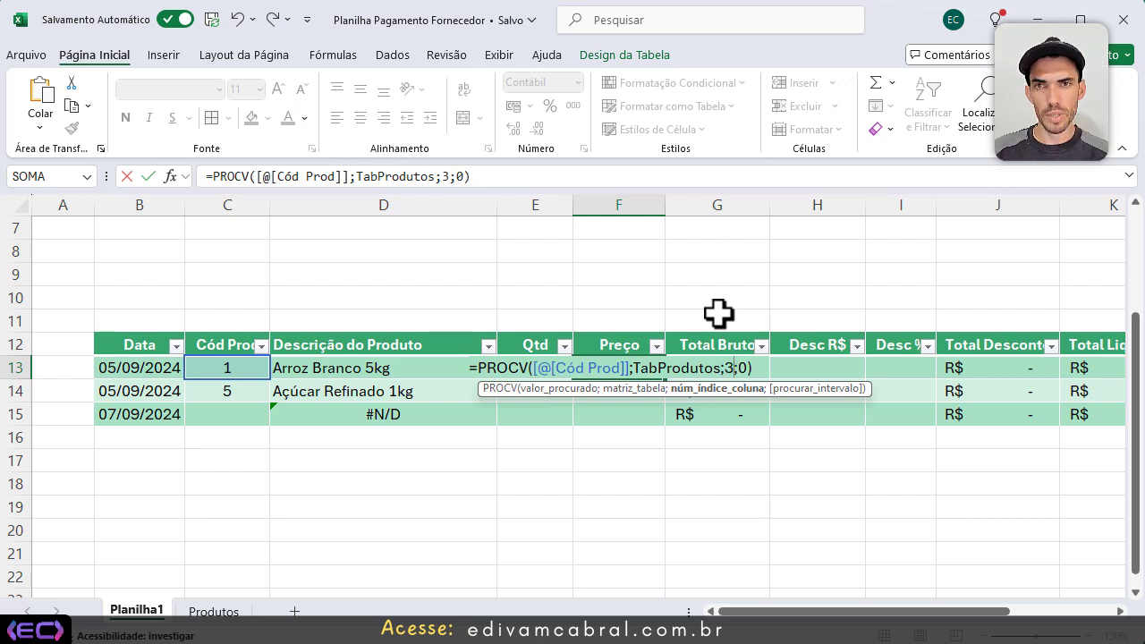
type("3")
key("Return")
key("Down")
key("Down")
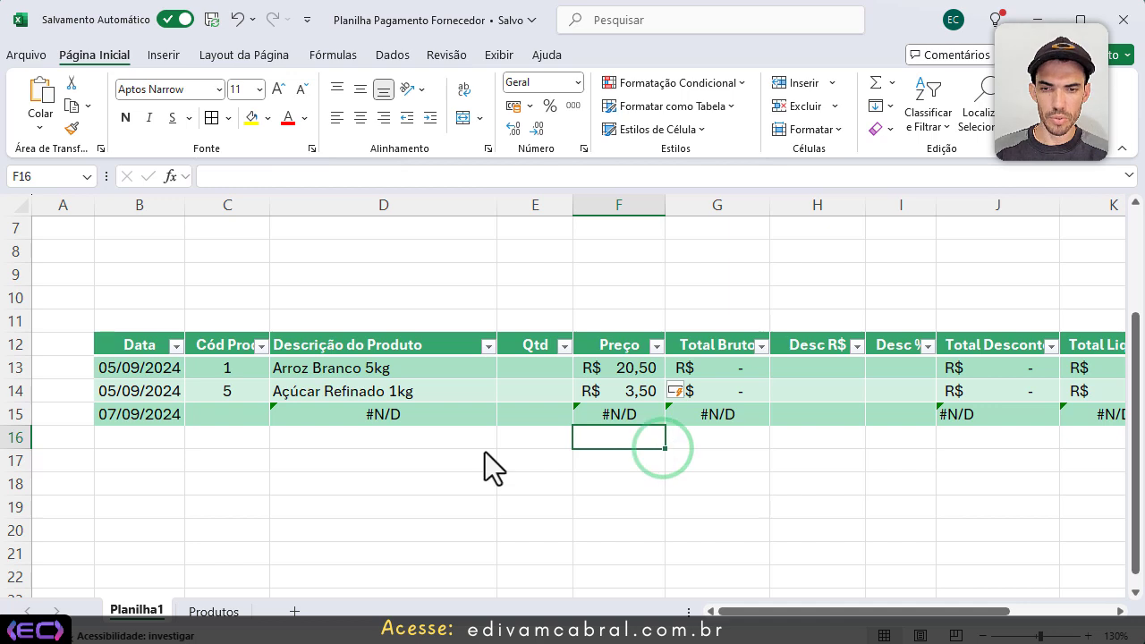
left_click_drag(315, 387, 460, 459)
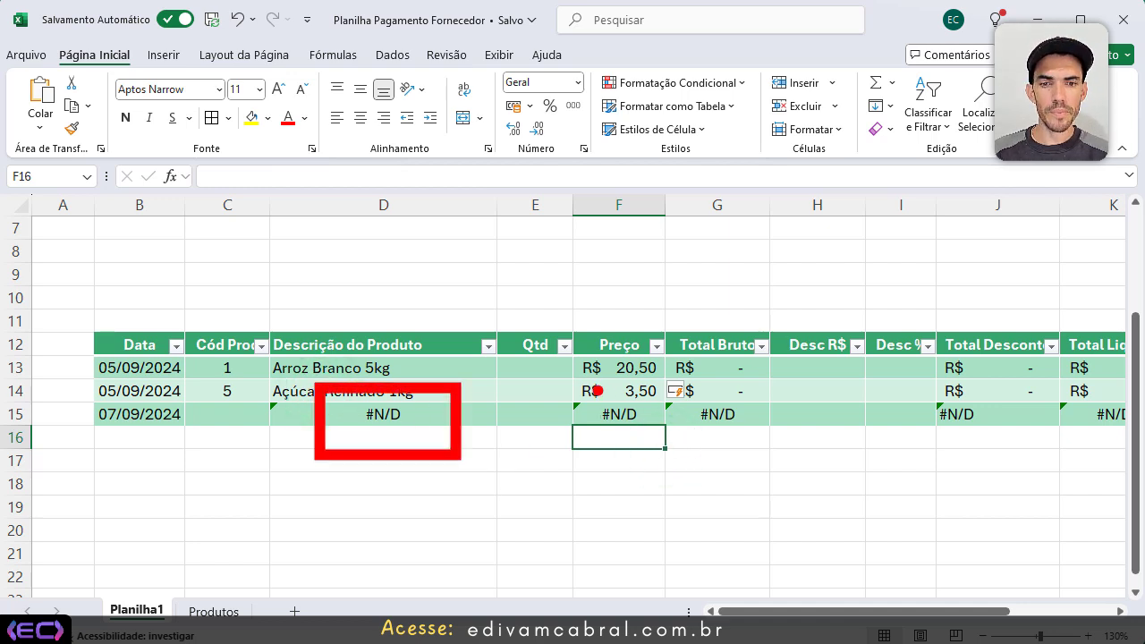
left_click_drag(594, 386, 667, 447)
key("Escape")
left_click(207, 412)
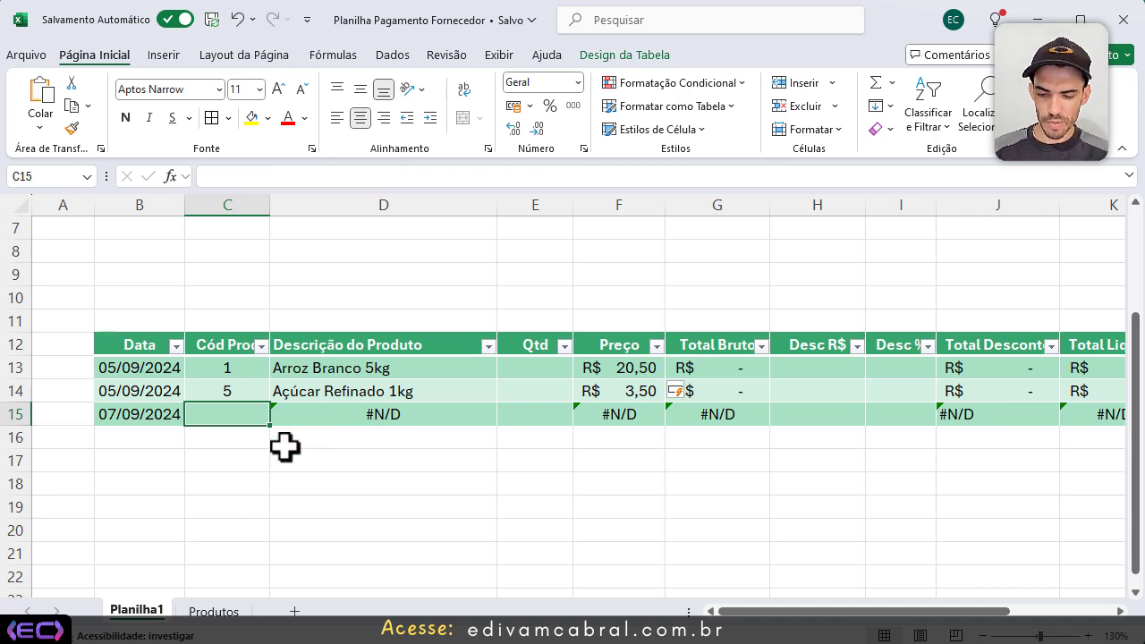
left_click(224, 411)
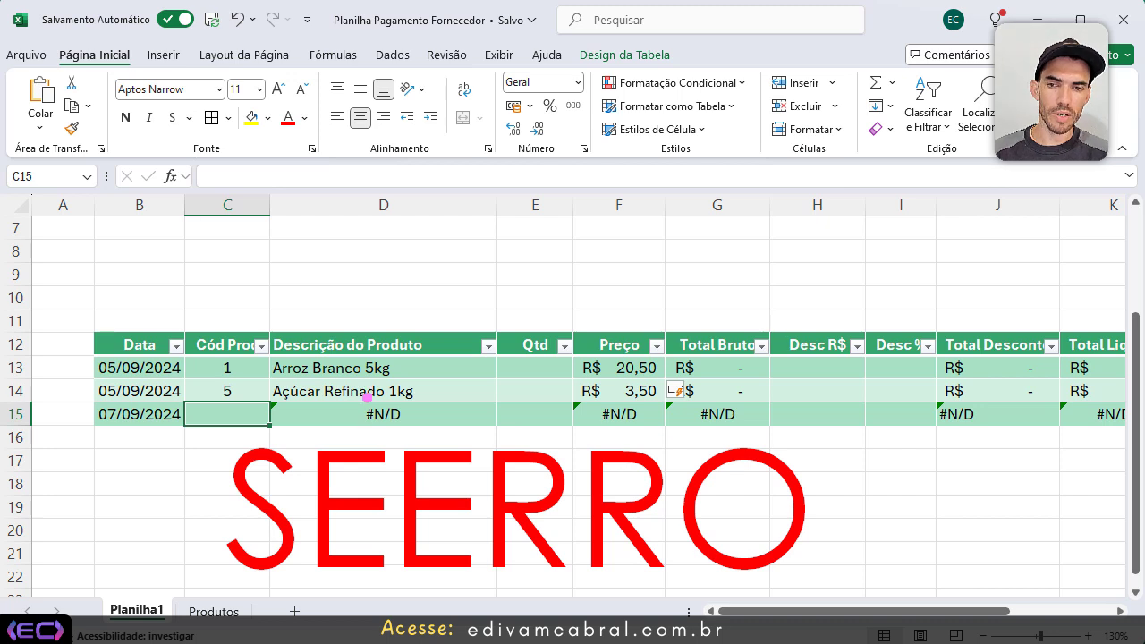
mouse_move(344, 394)
left_mouse_down()
mouse_move(384, 424)
mouse_move(434, 436)
left_mouse_up()
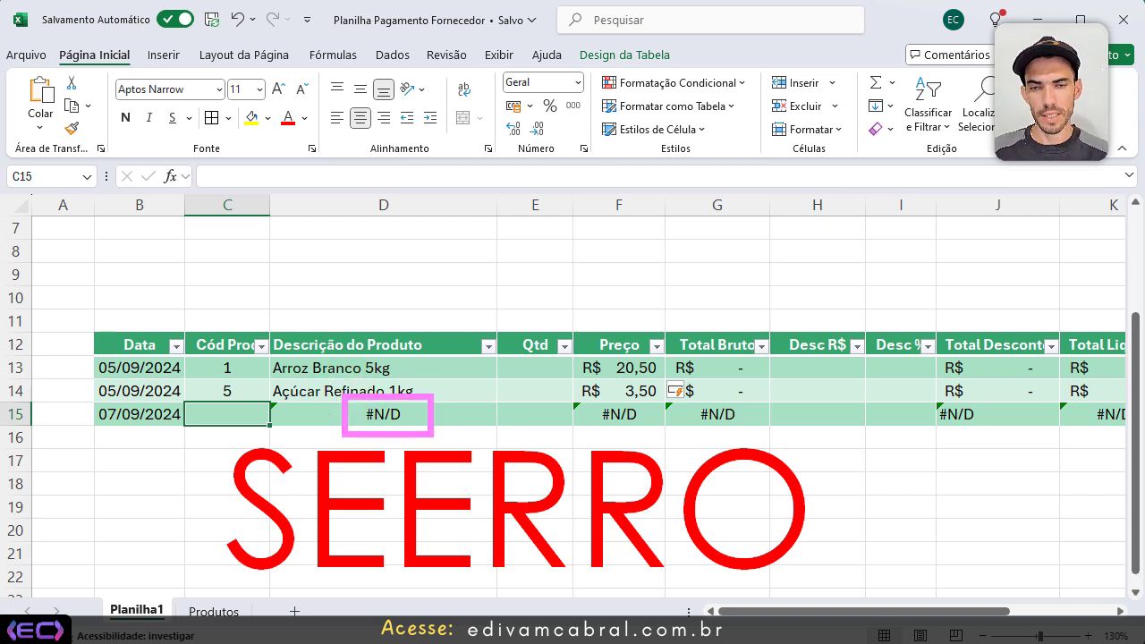
key("Escape")
Step: Insert the SEERRO function in front of PROCV in the Descrição do Produto formula of D15
left_click(380, 414)
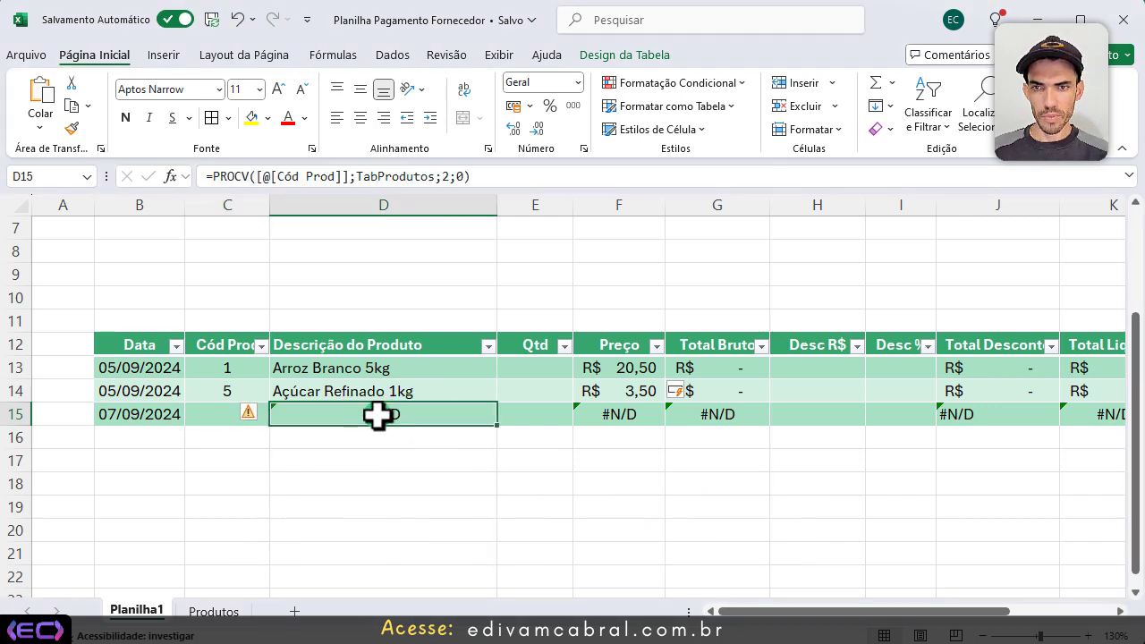
double_click(383, 415)
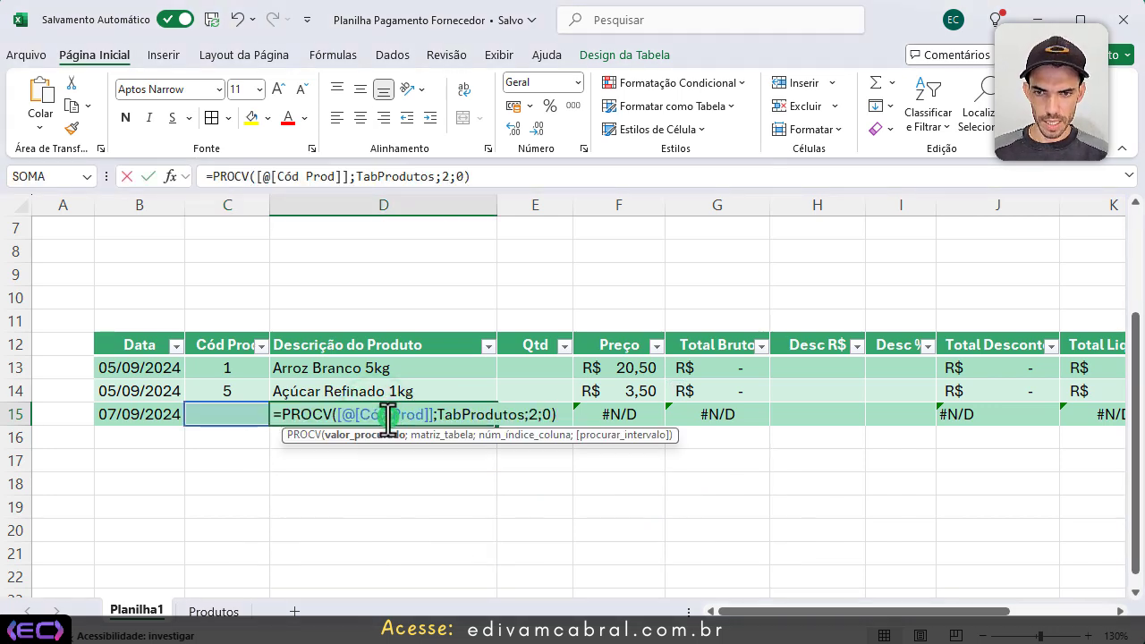
left_click(280, 415)
type("see")
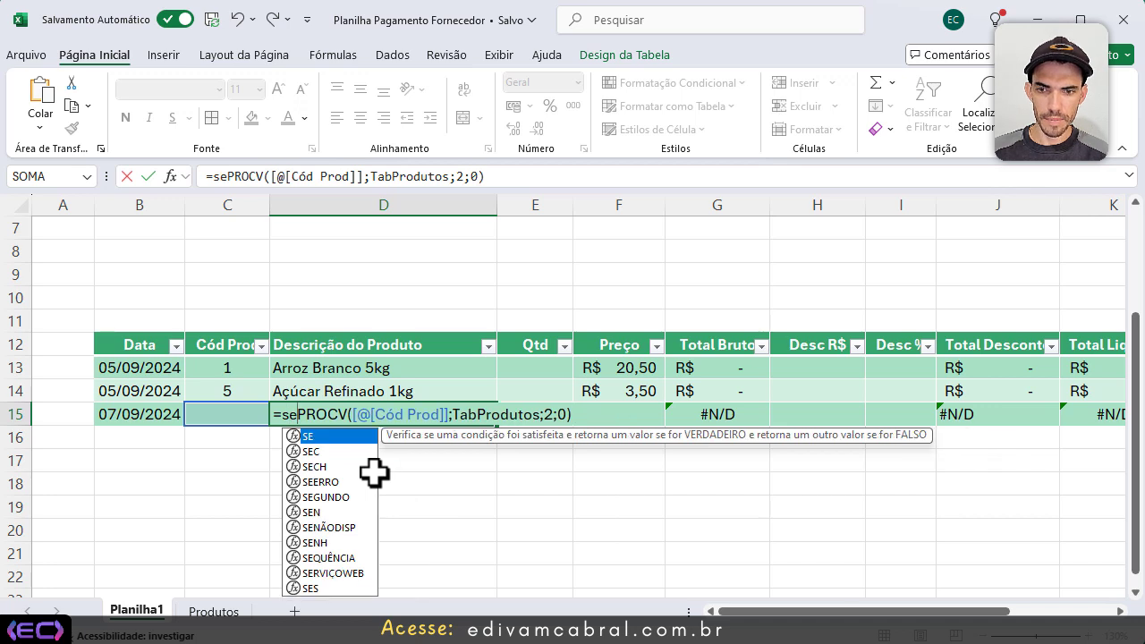
key("Tab")
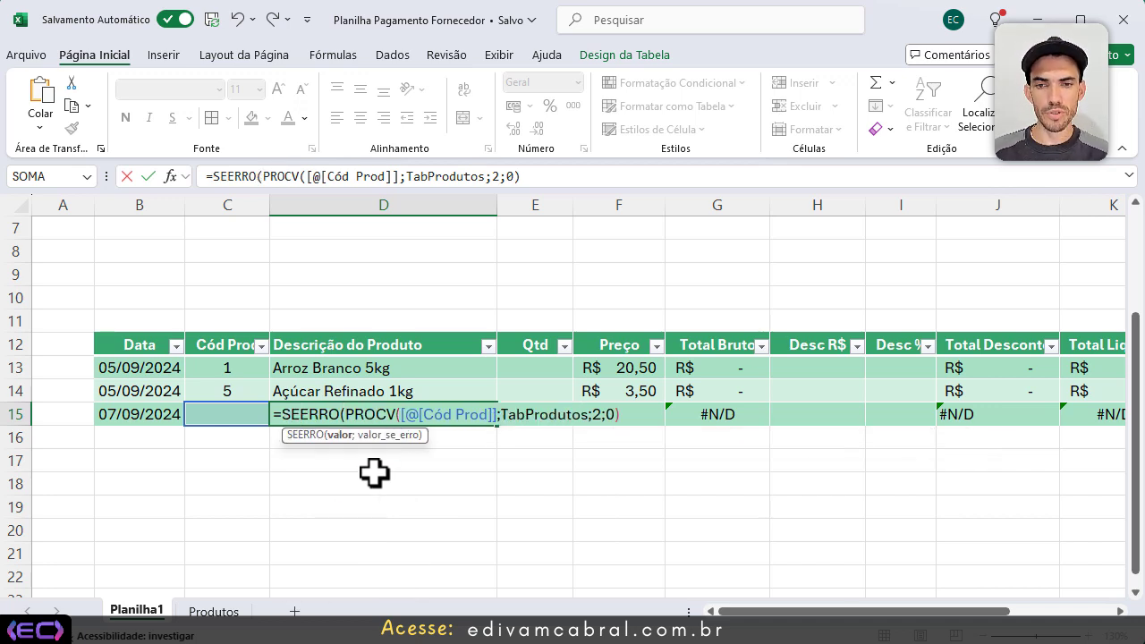
Step: Complete the SEERRO formula in D15 with "XXXXX" as the value returned on error
left_click(632, 414)
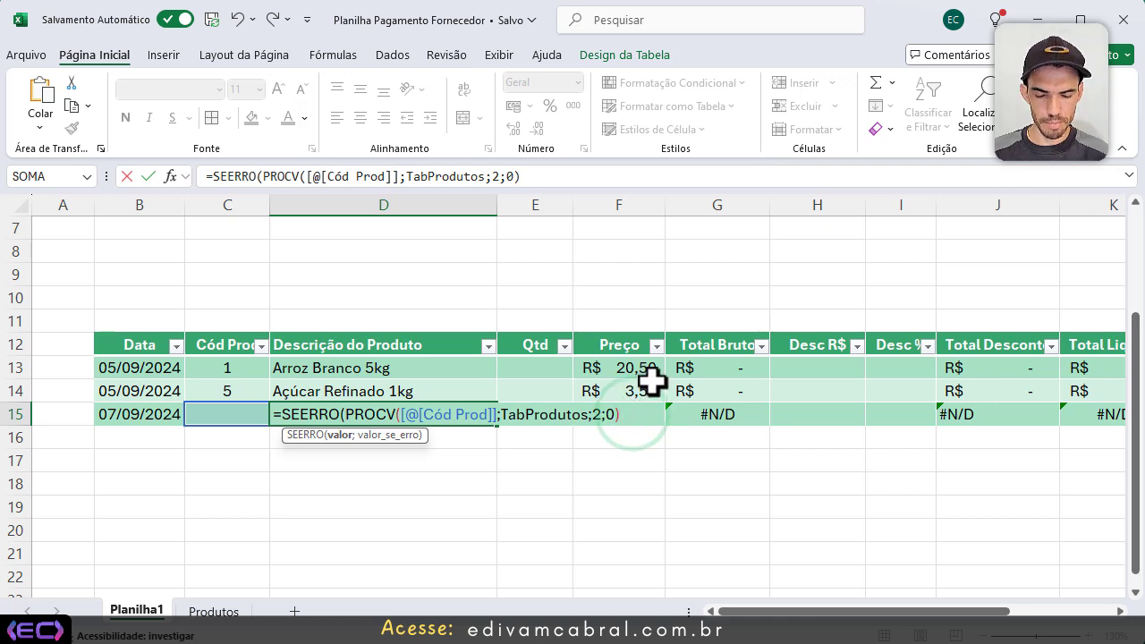
type(";")
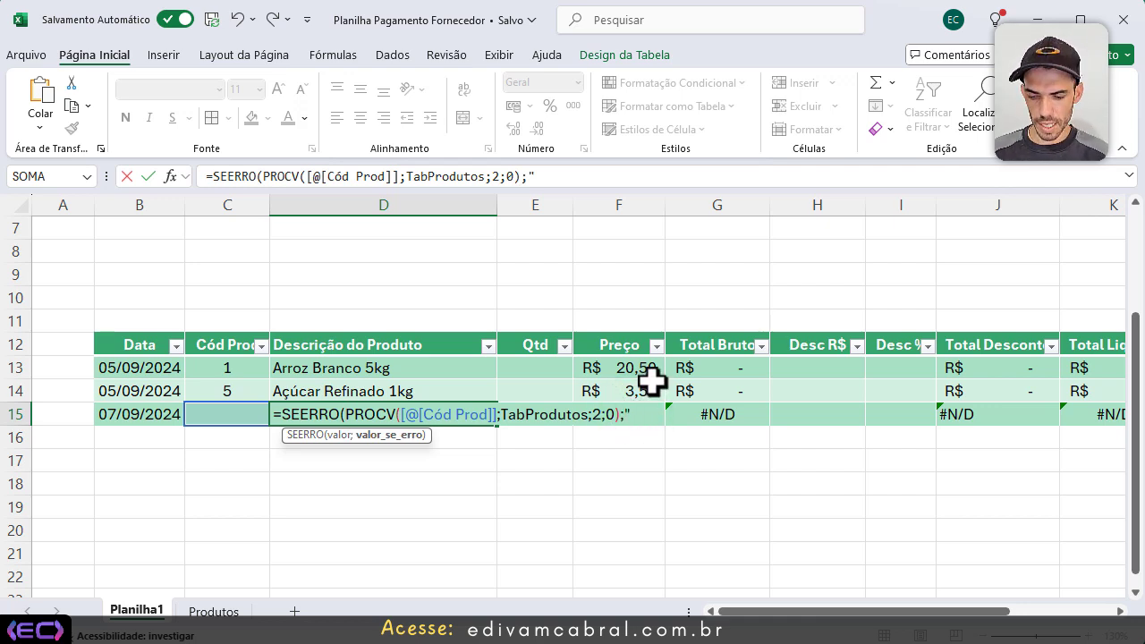
type("\"XXXXX")
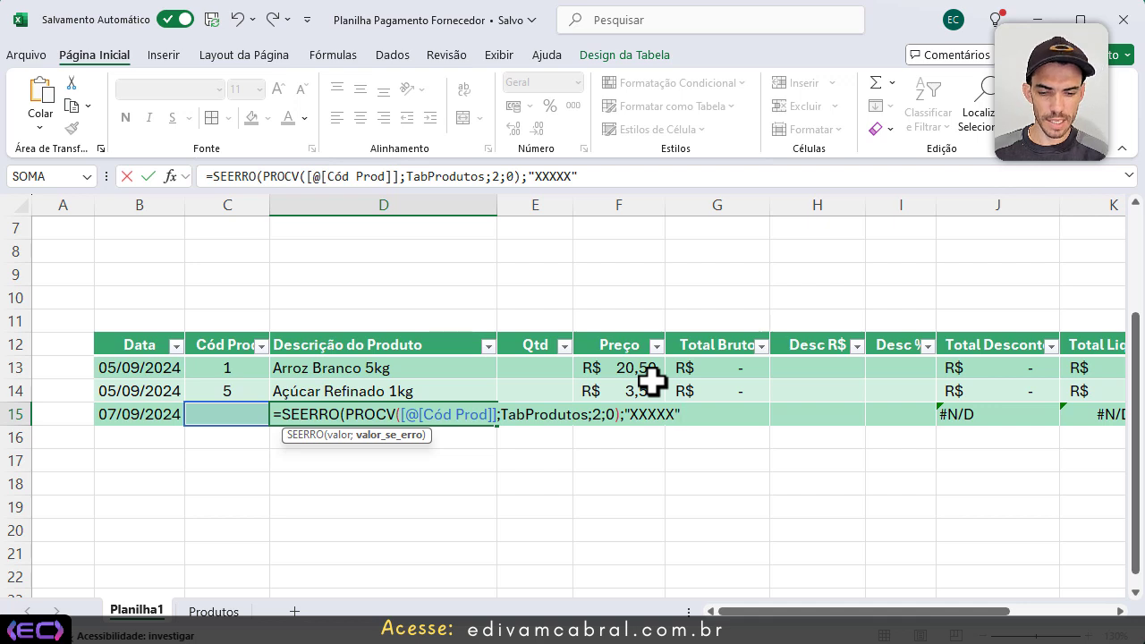
type("\")")
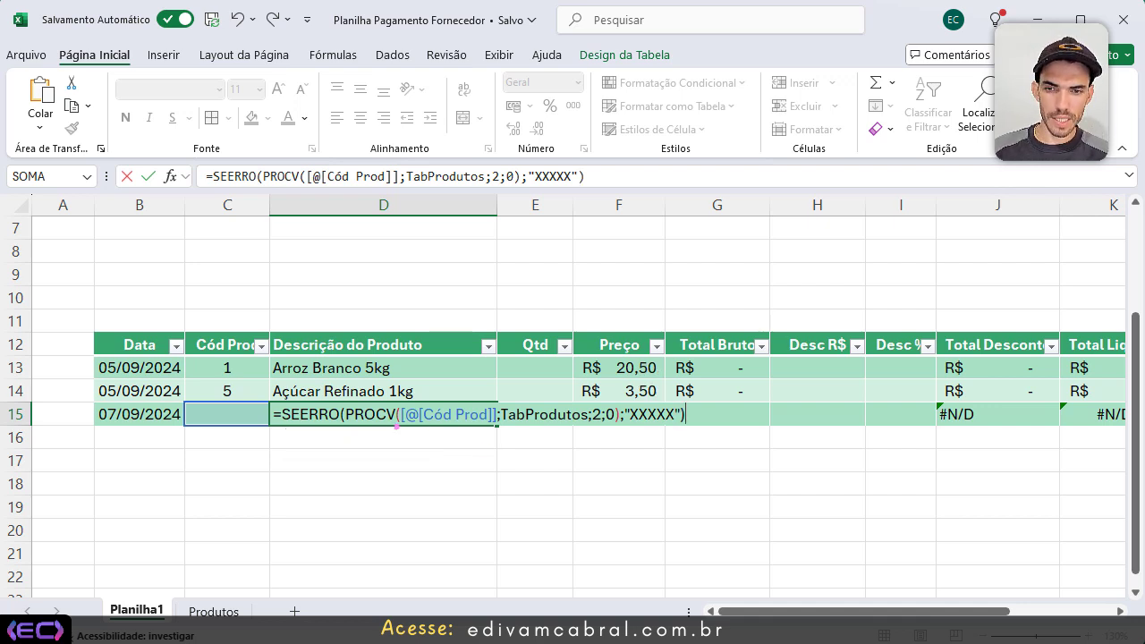
left_click_drag(344, 434, 613, 432)
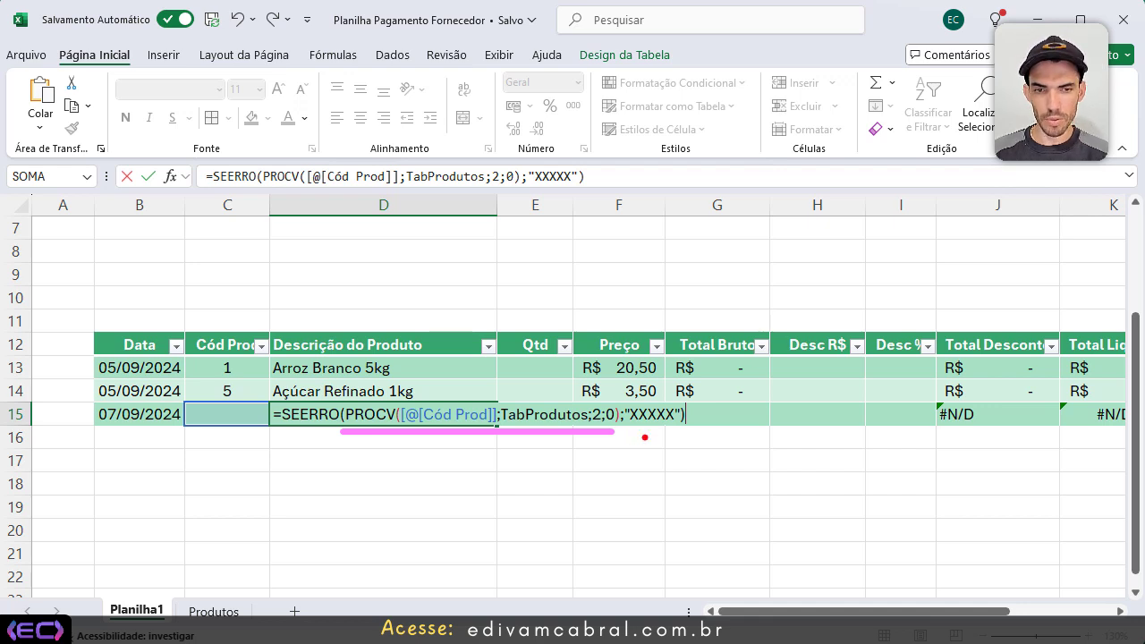
left_click_drag(644, 437, 617, 503)
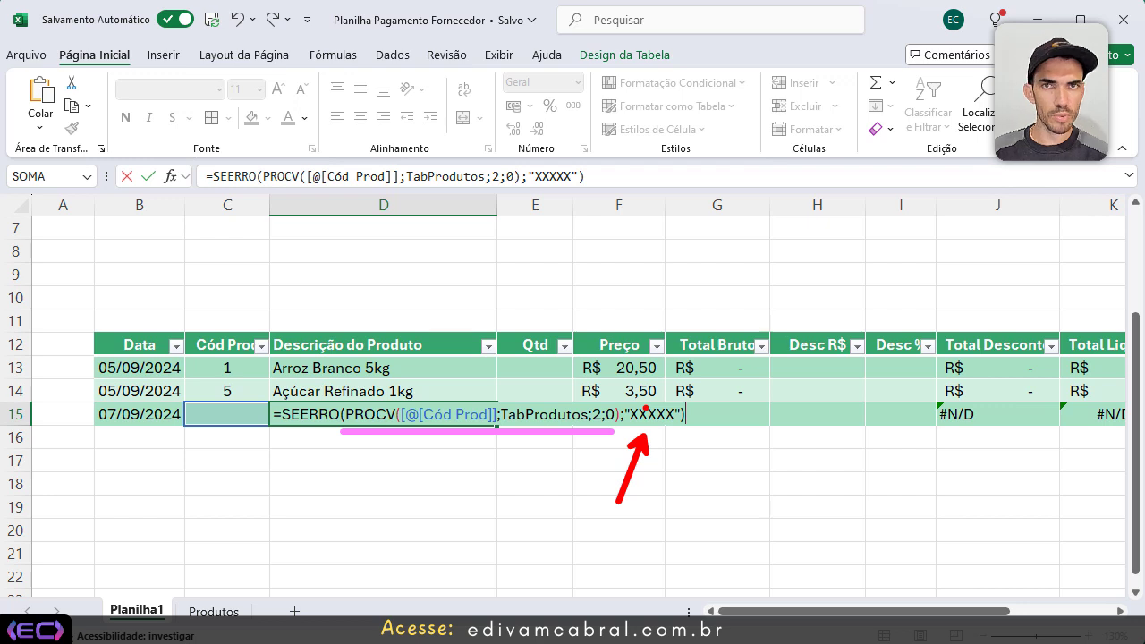
key("Escape")
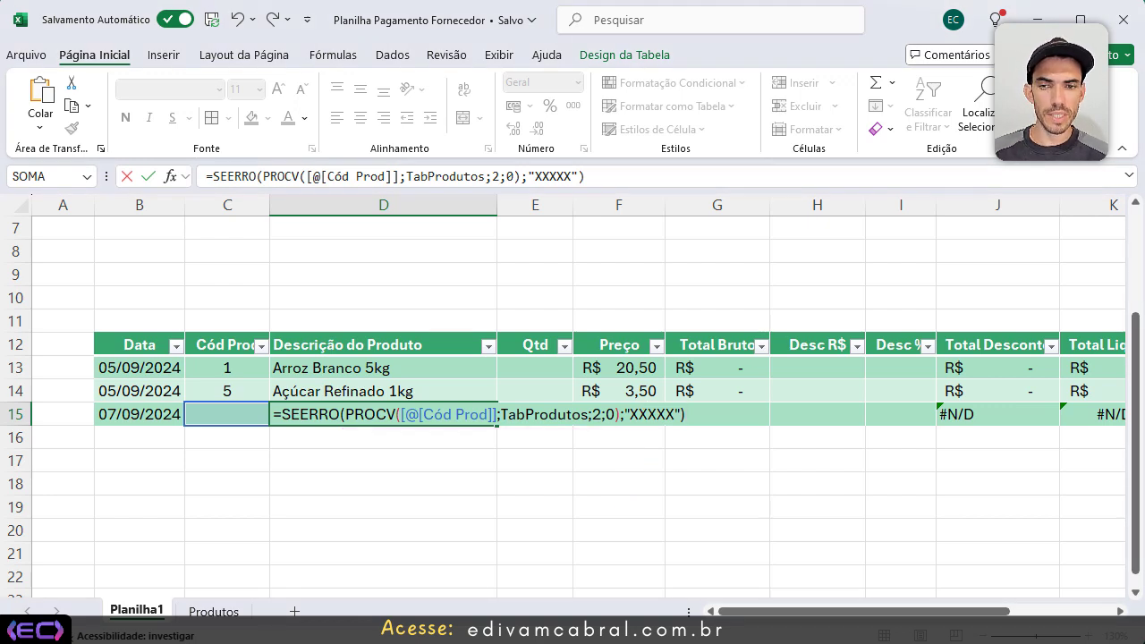
key("Return")
Step: Clear the product codes from the Cód Prod cells C14 and C13, and check the description formula in D13
key("Up")
key("Up")
key("Left")
key("Delete")
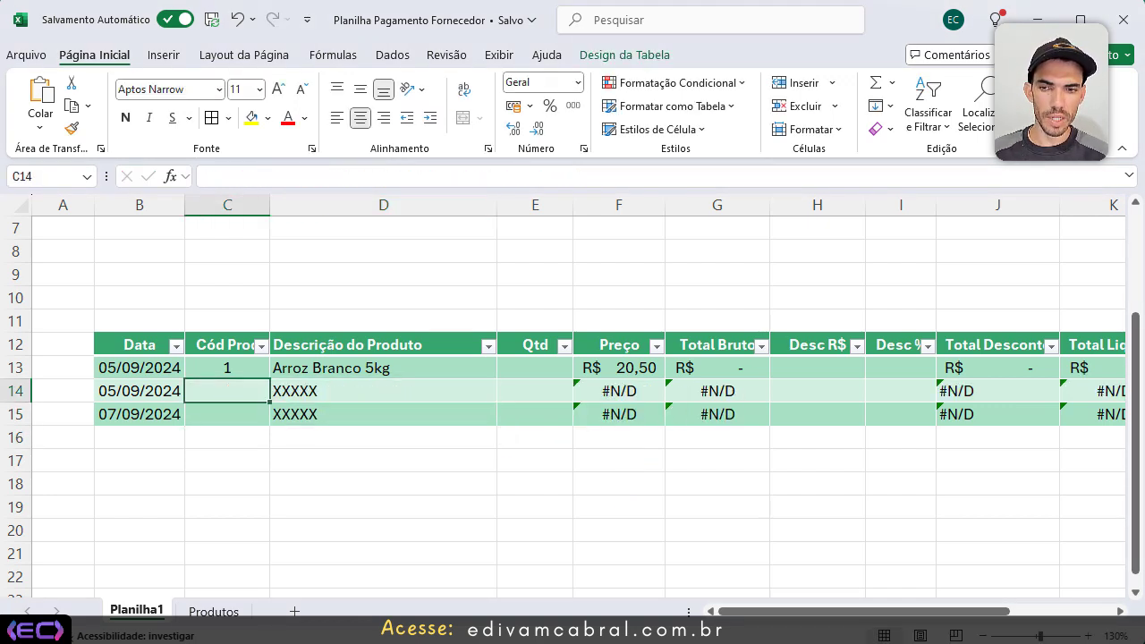
key("Up")
key("Delete")
key("Right")
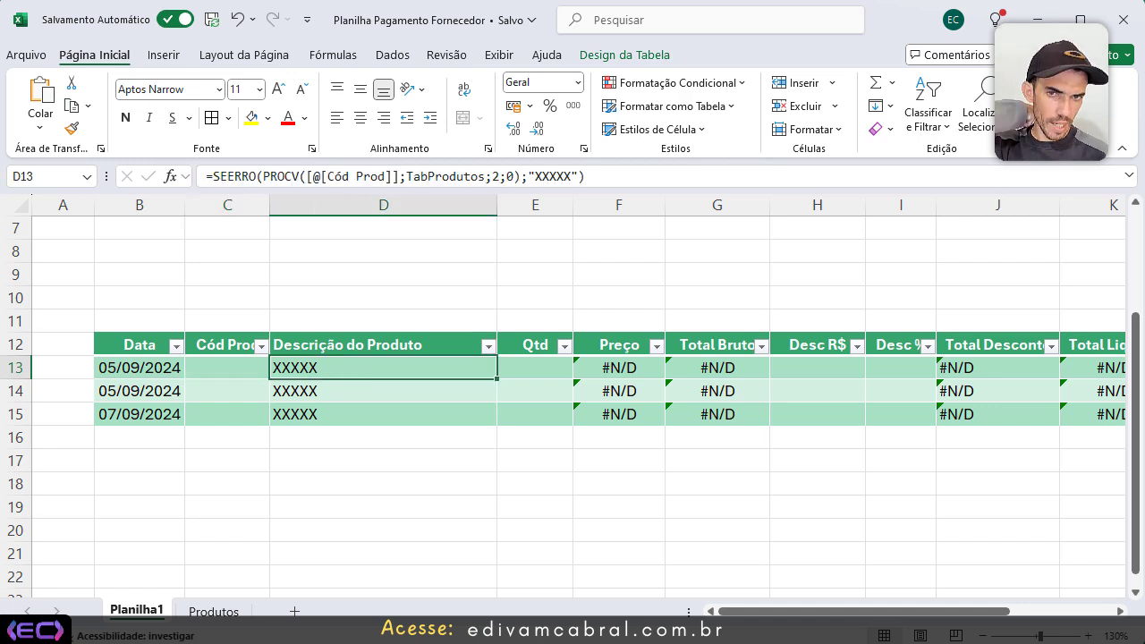
Step: Test the error handling by entering the code 65 in the Cód Prod cell C13
left_click(248, 362)
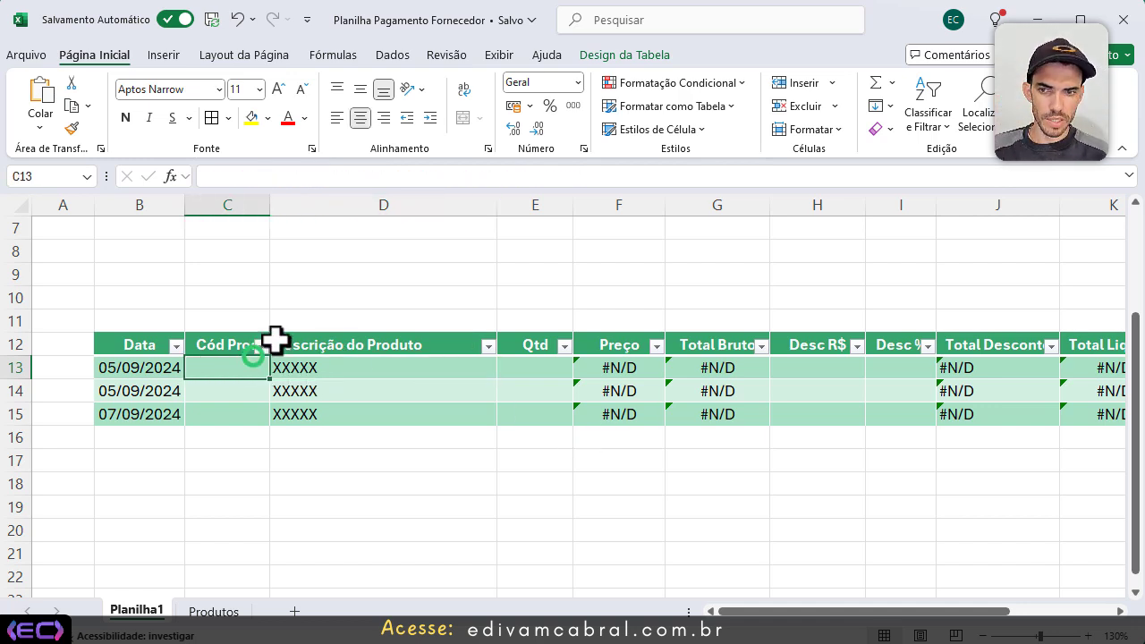
type("65")
key("Return")
key("Up")
key("Right")
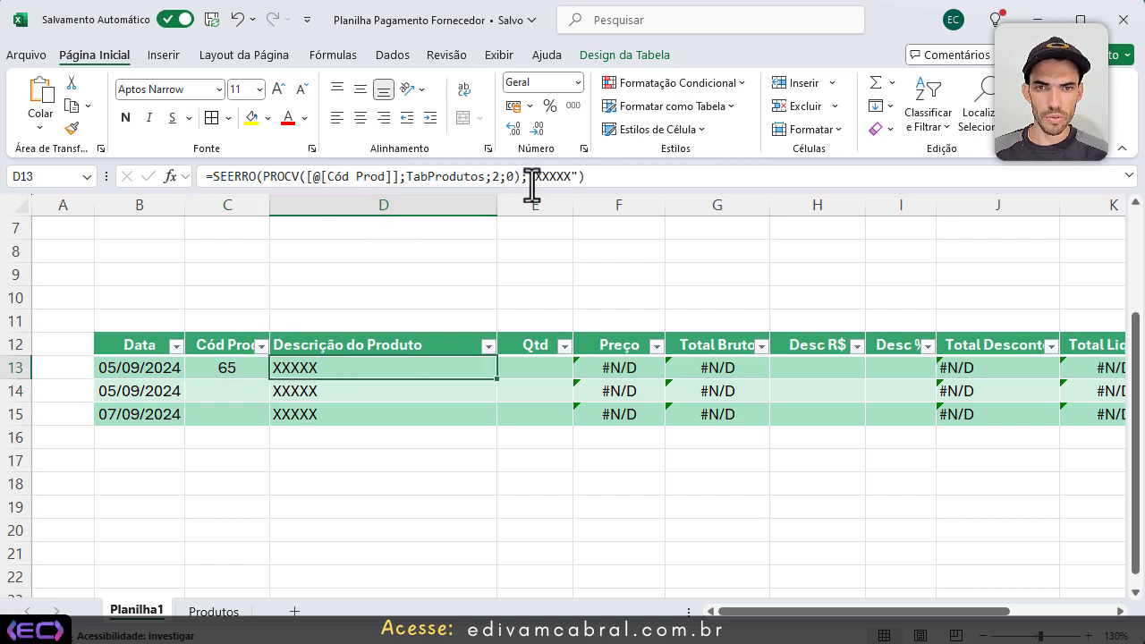
Step: Replace the SEERRO error text in the D13 formula with "Código não localizado"
left_click_drag(535, 176, 570, 179)
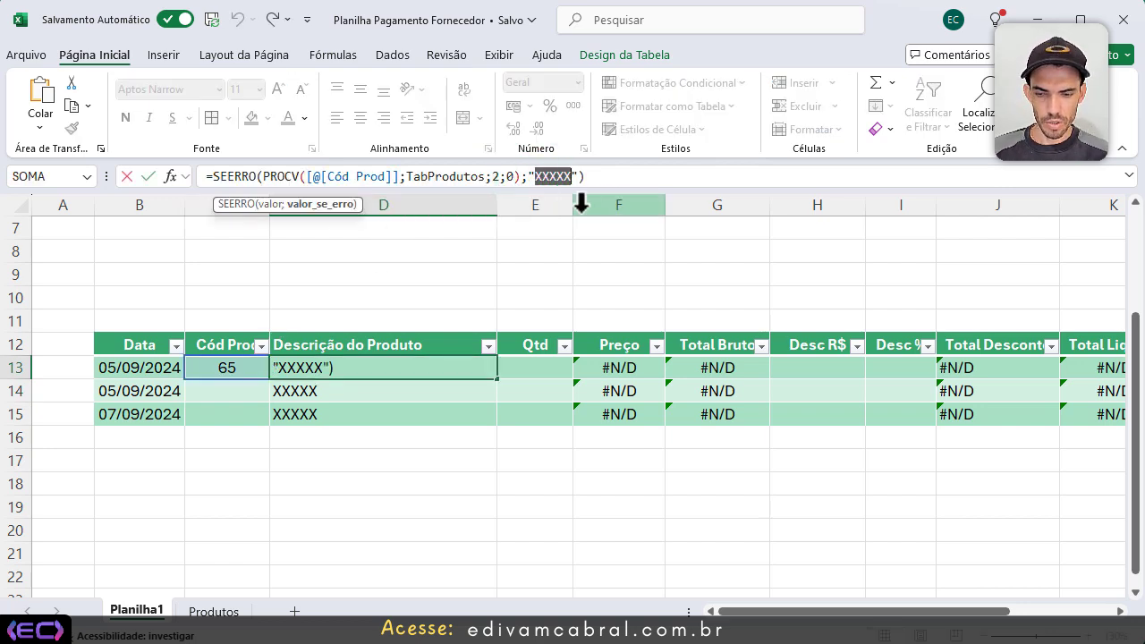
type("Código não localizado")
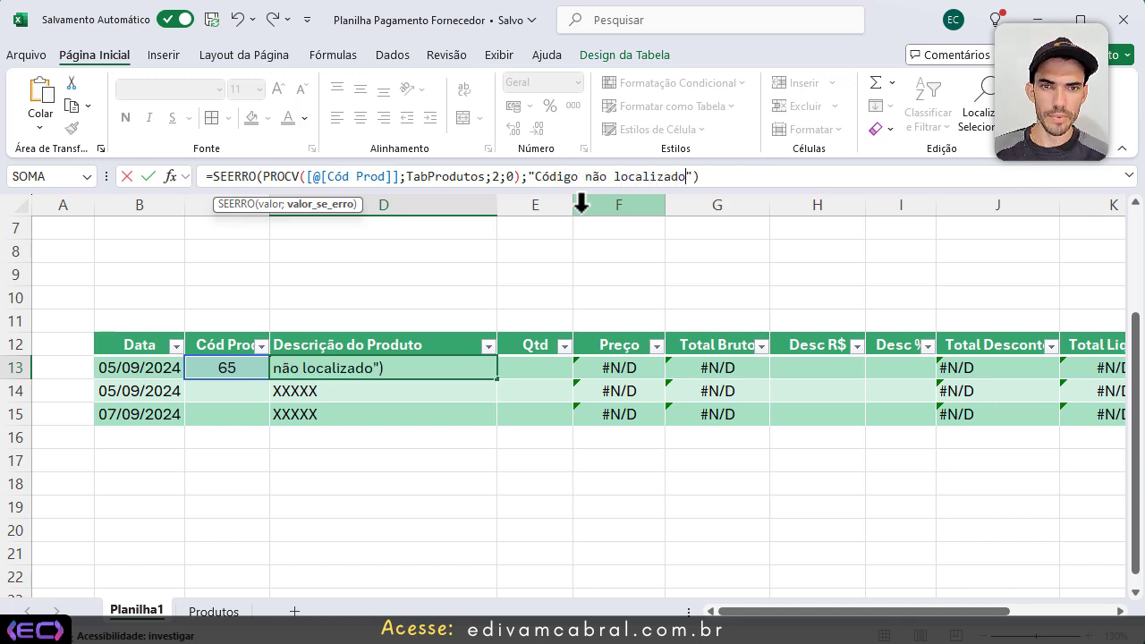
key("Return")
key("Up")
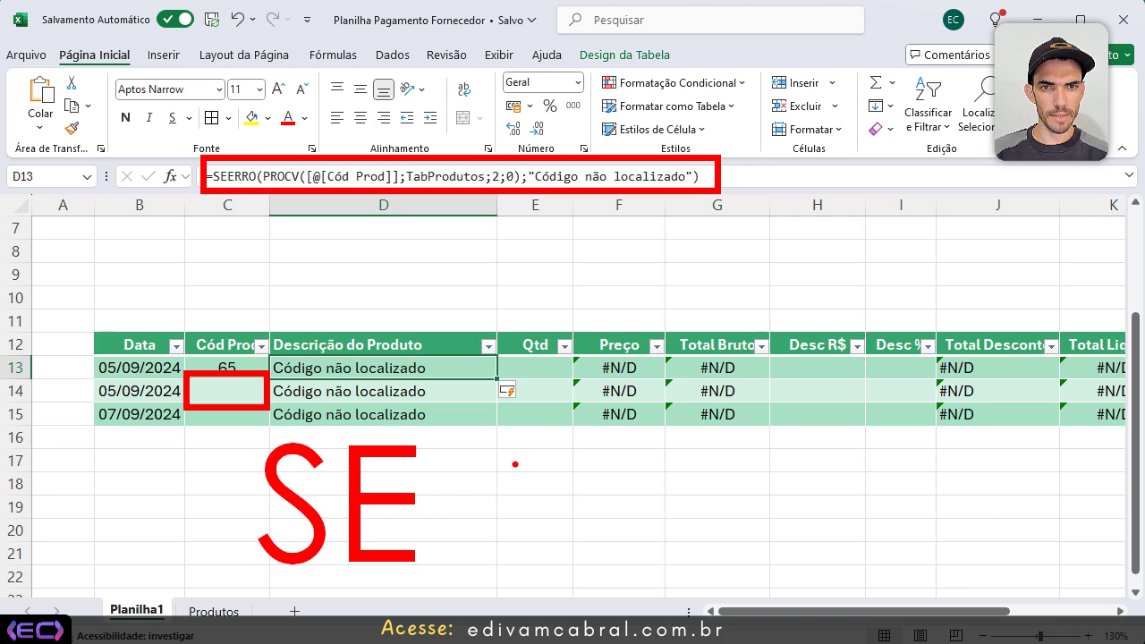
Step: Insert an SE function ahead of SEERRO in the D13 formula, with the logical test [@[Cód Prod]]=""
double_click(355, 367)
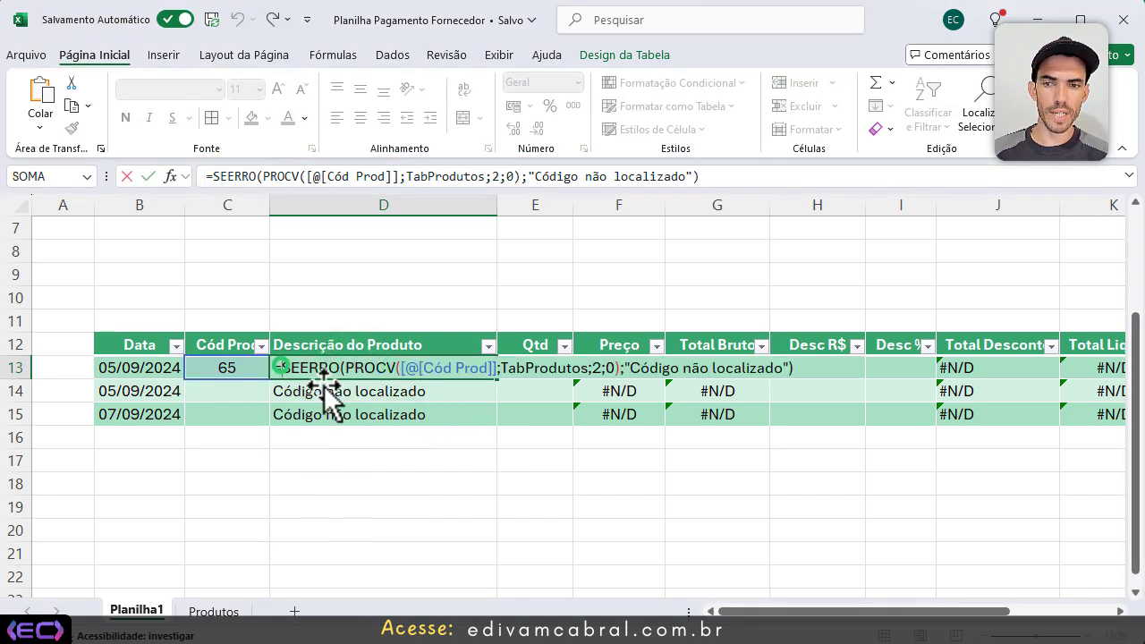
type("se")
key("Tab")
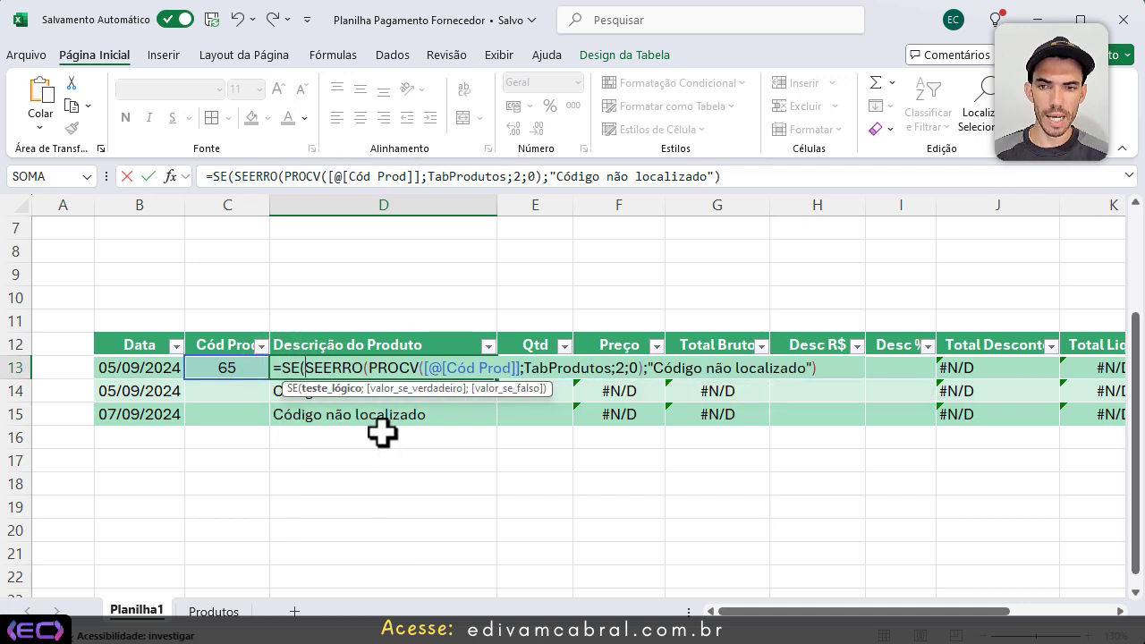
left_click(230, 368)
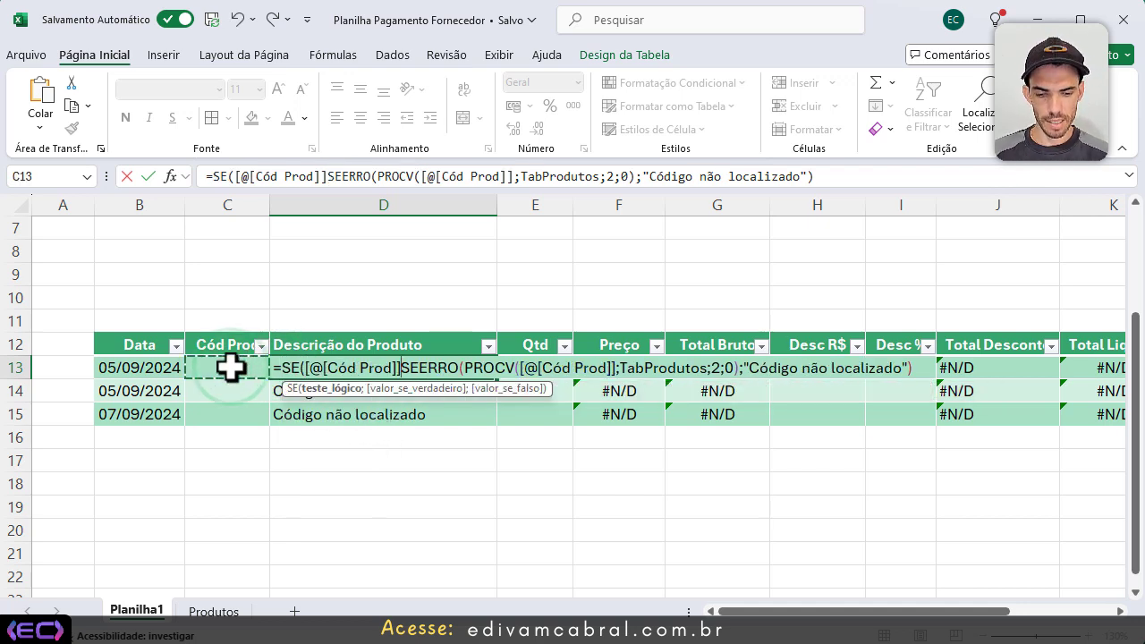
type("=\"\"")
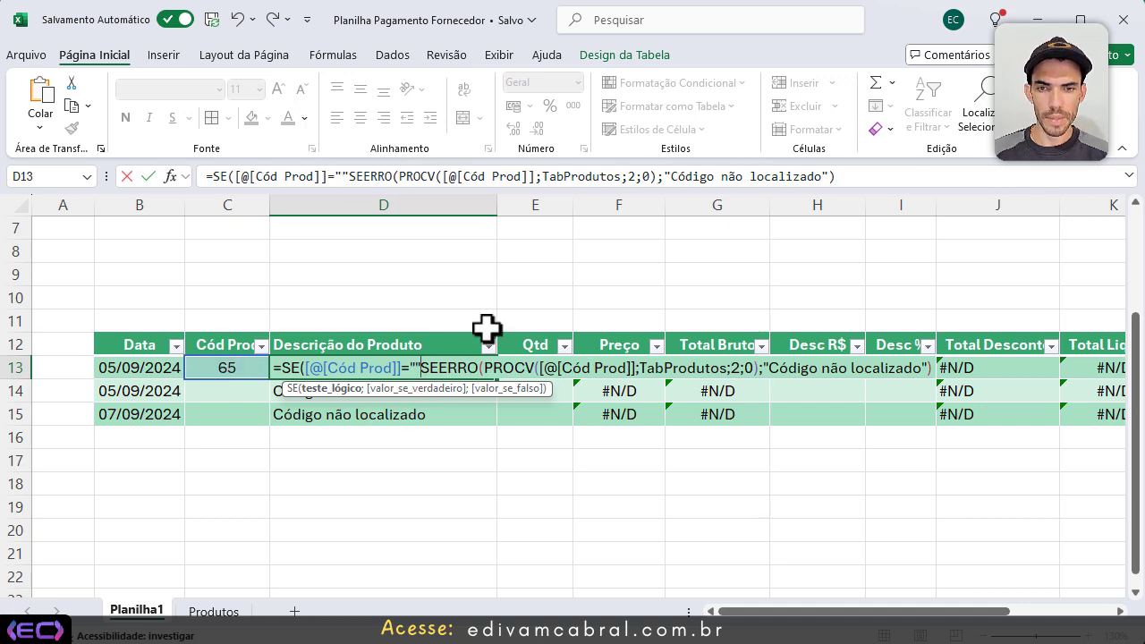
type(";")
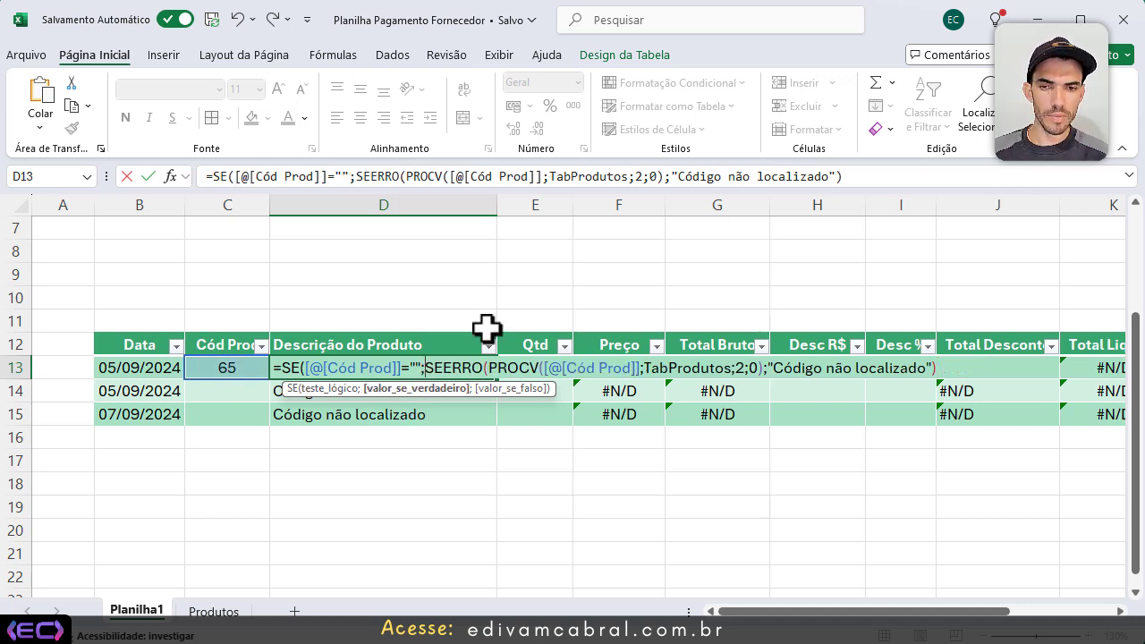
Step: Enter "Digite o código do produto" as the value if true of the SE function in D13
type("\"")
type("Digite ")
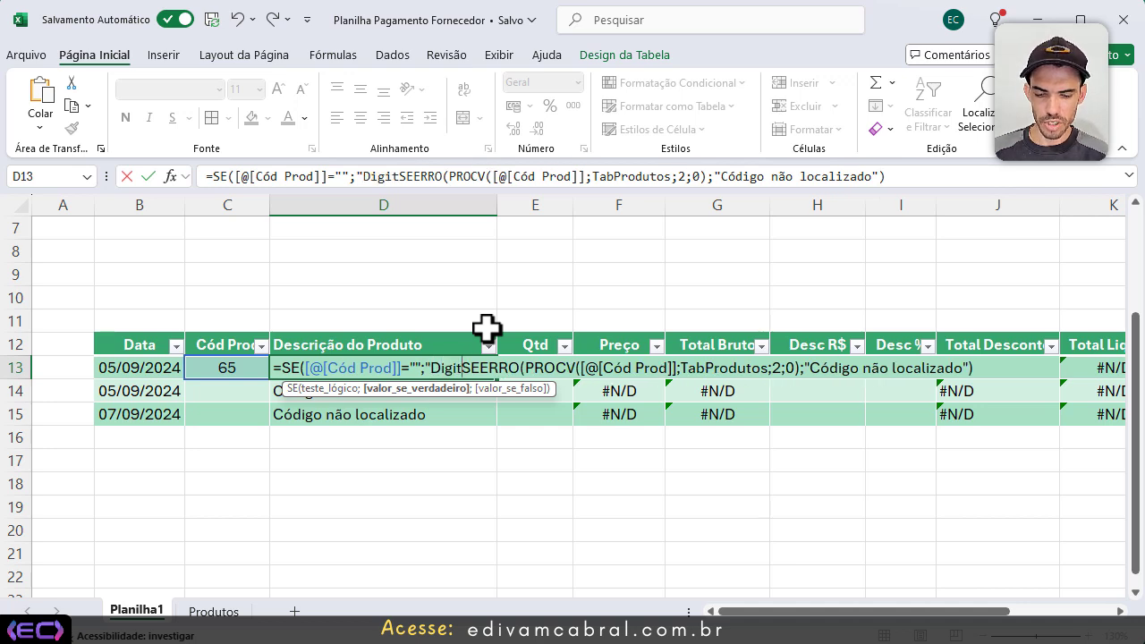
type("o có")
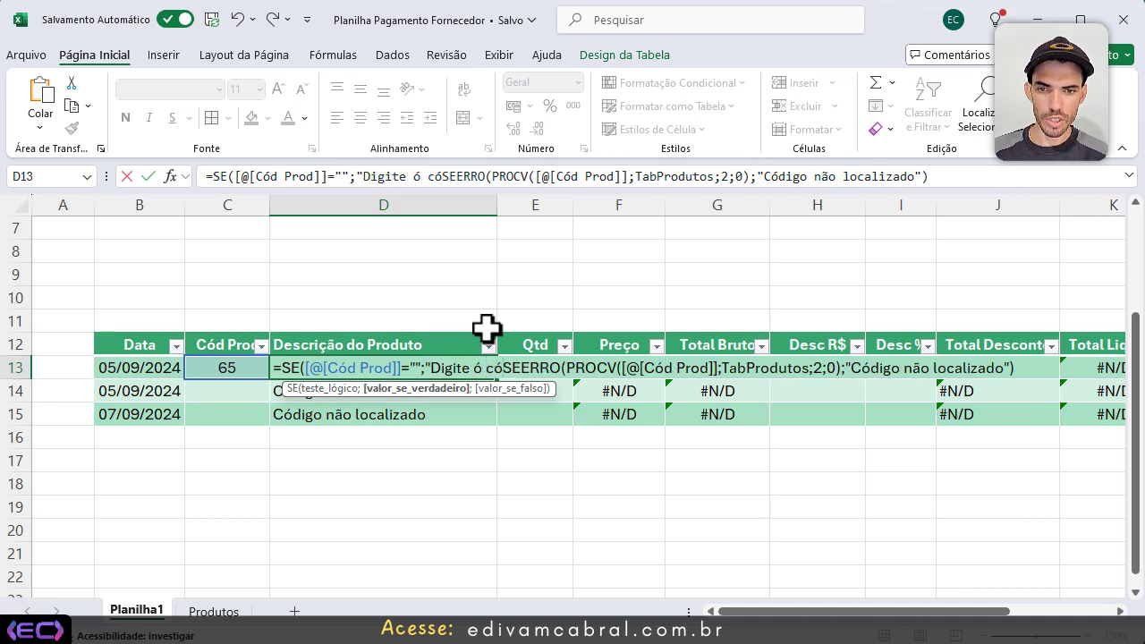
key("BackSpace")
key("BackSpace")
key("BackSpace")
key("BackSpace")
type("o código do prout")
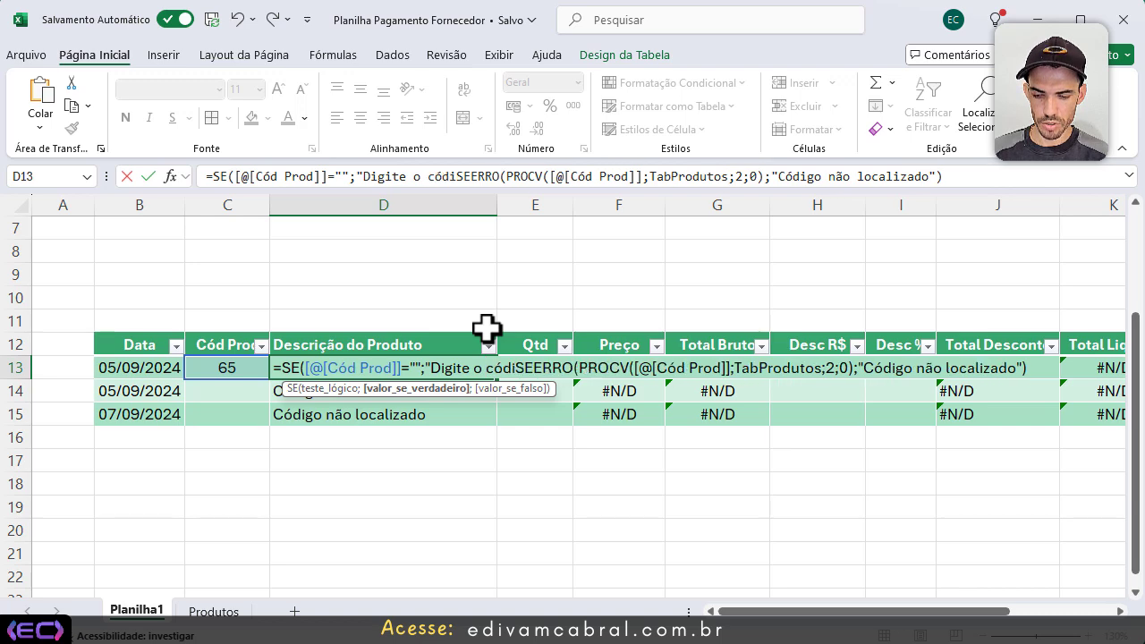
type("o")
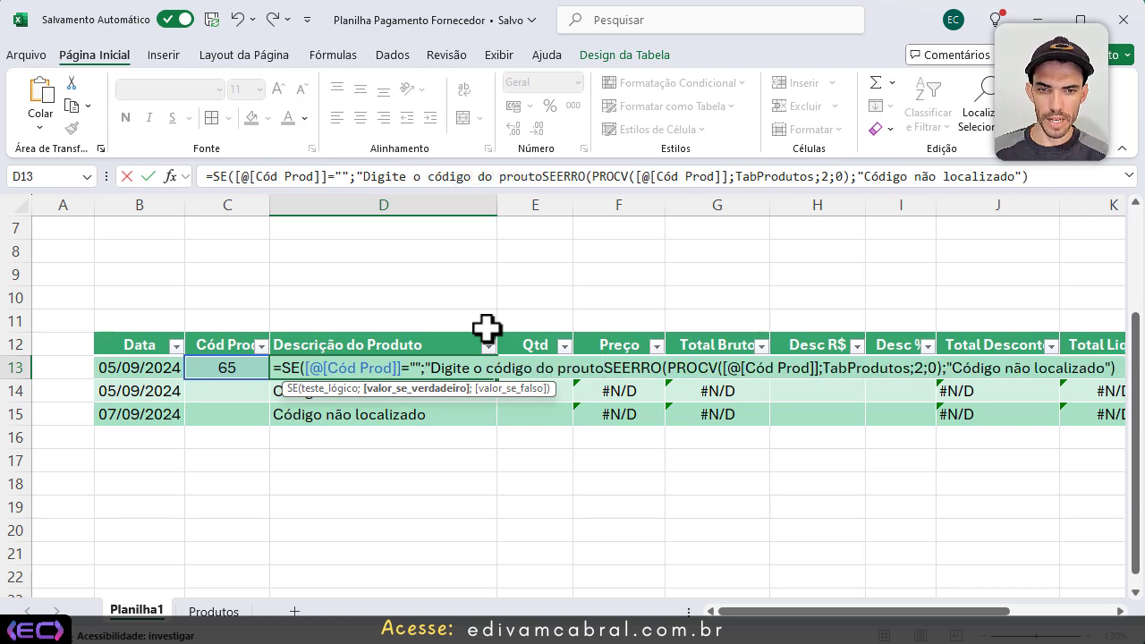
key("Return")
key("Return")
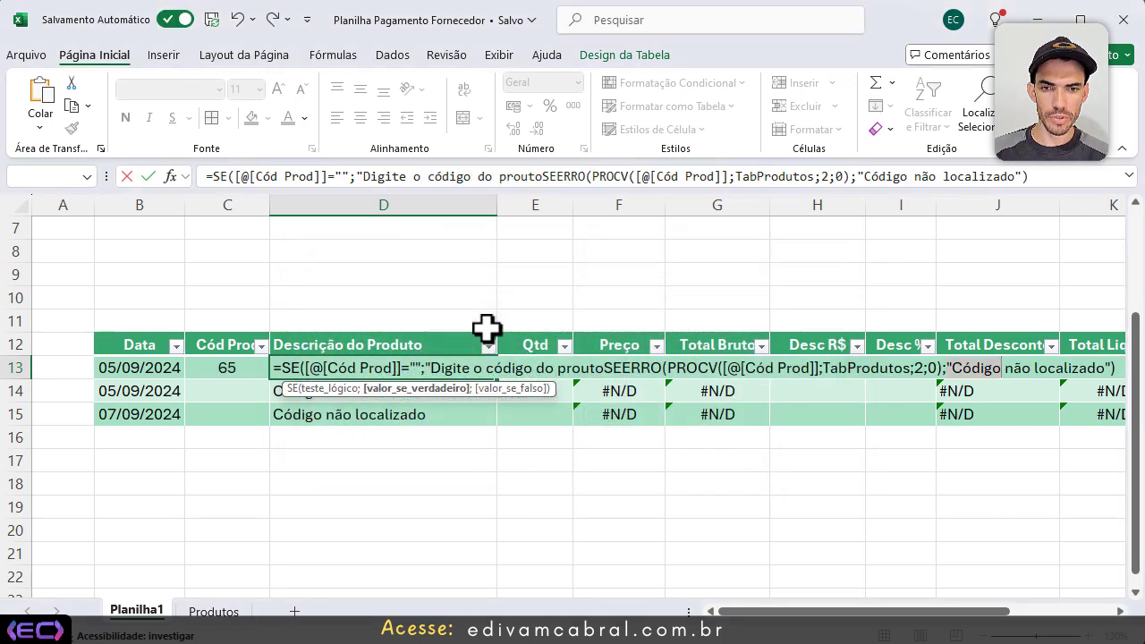
left_click(605, 367)
type("\"")
left_click(574, 368)
type("d")
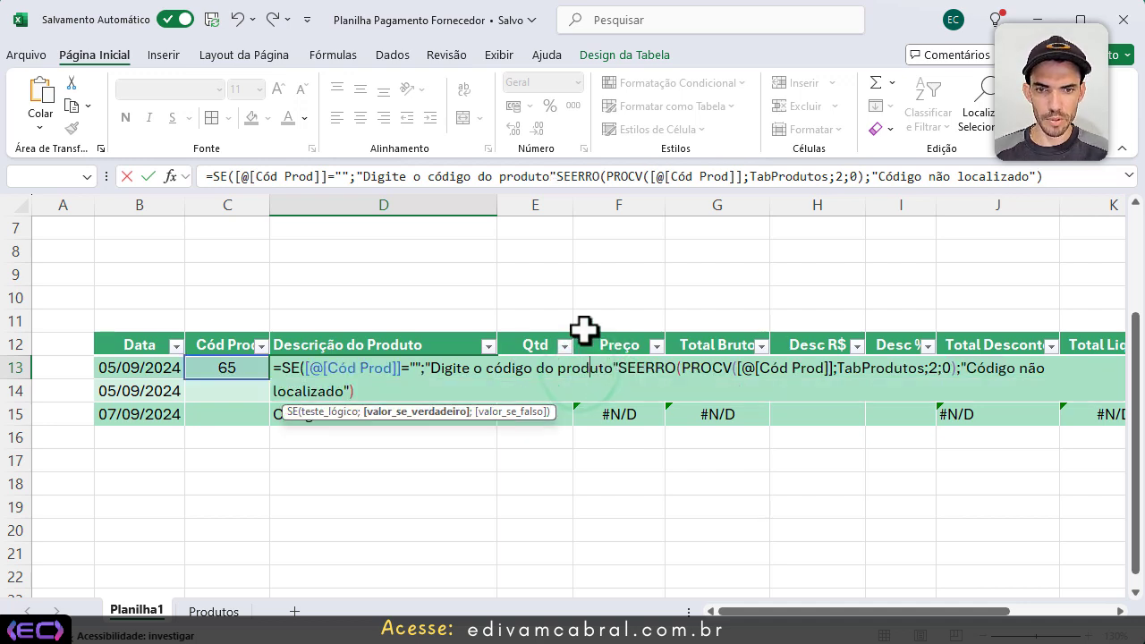
Step: Complete the SE formula in D13 with the existing SEERRO expression as the value if false, and check it in D13 and D14
type(";")
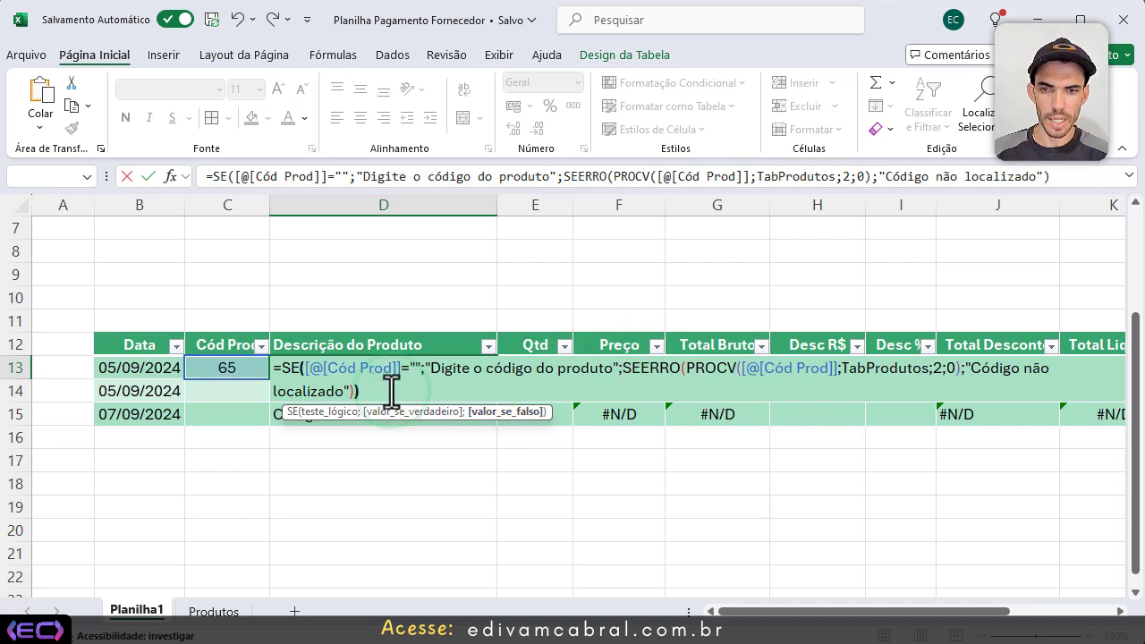
type(")")
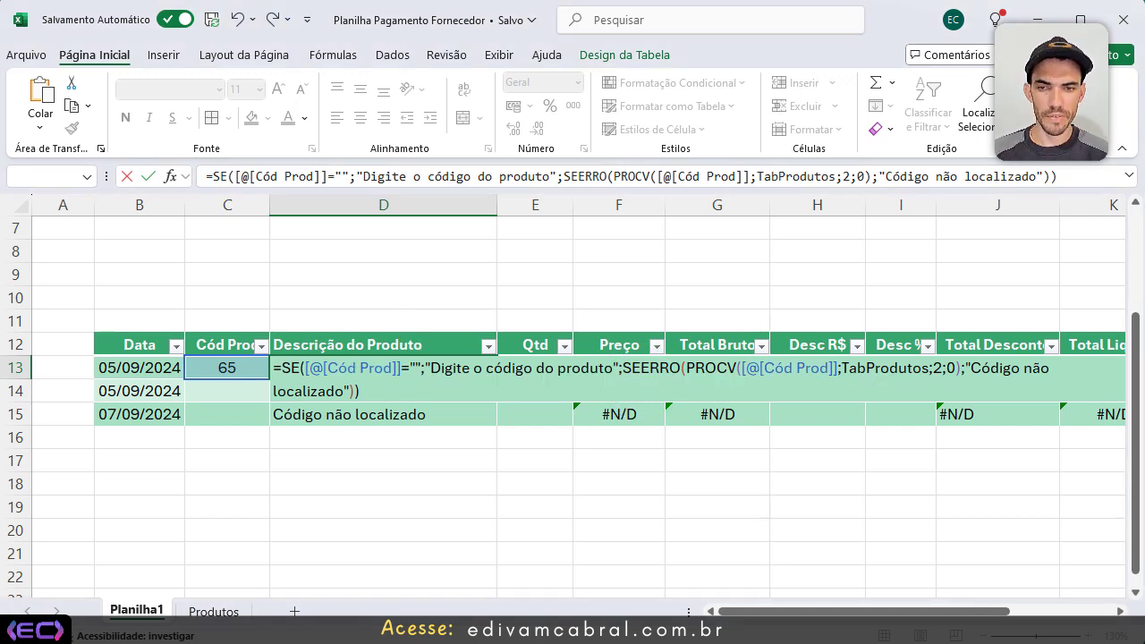
key("Return")
left_click(383, 368)
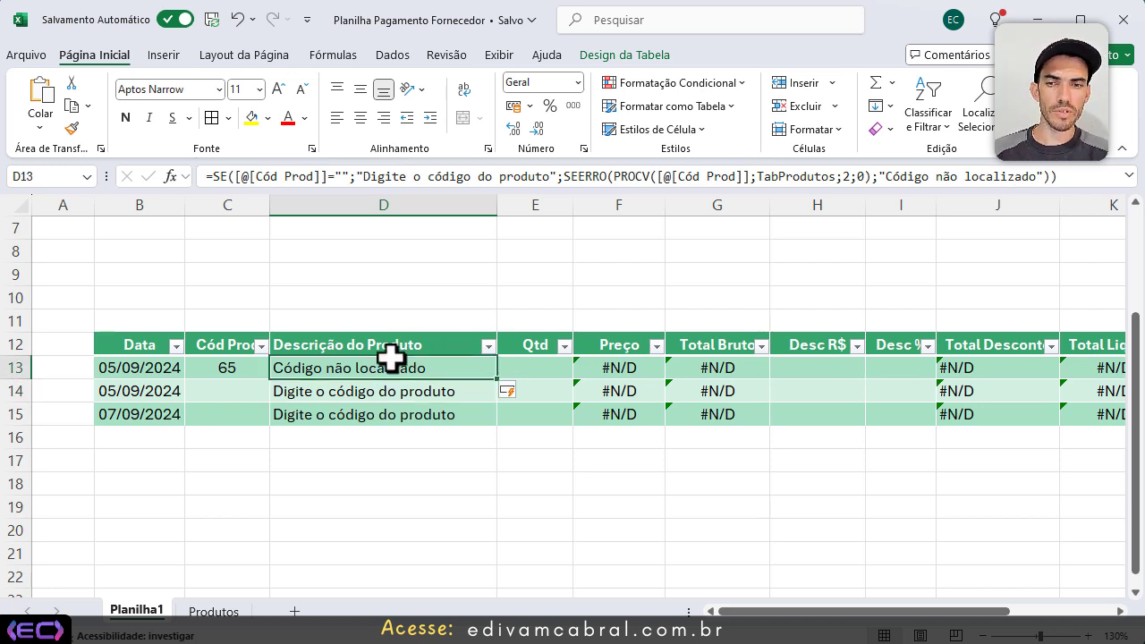
left_click(441, 392)
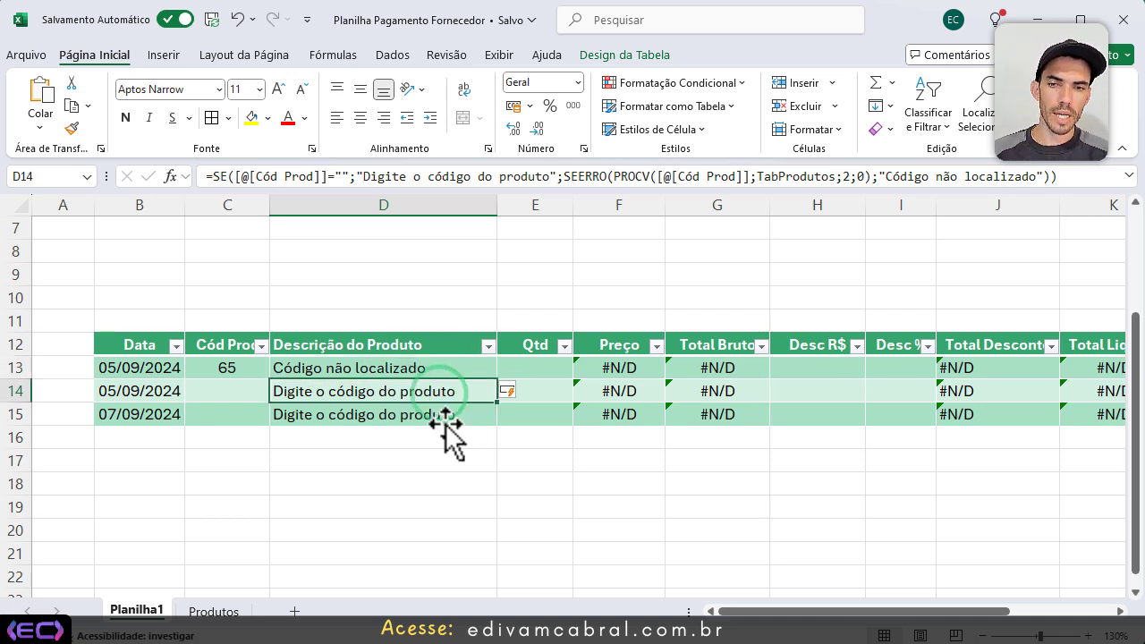
Step: Test the description formula by entering the codes 5, 8 and 1 in the Cód Prod cells C13 to C15
left_click(254, 374)
type("5")
key("Return")
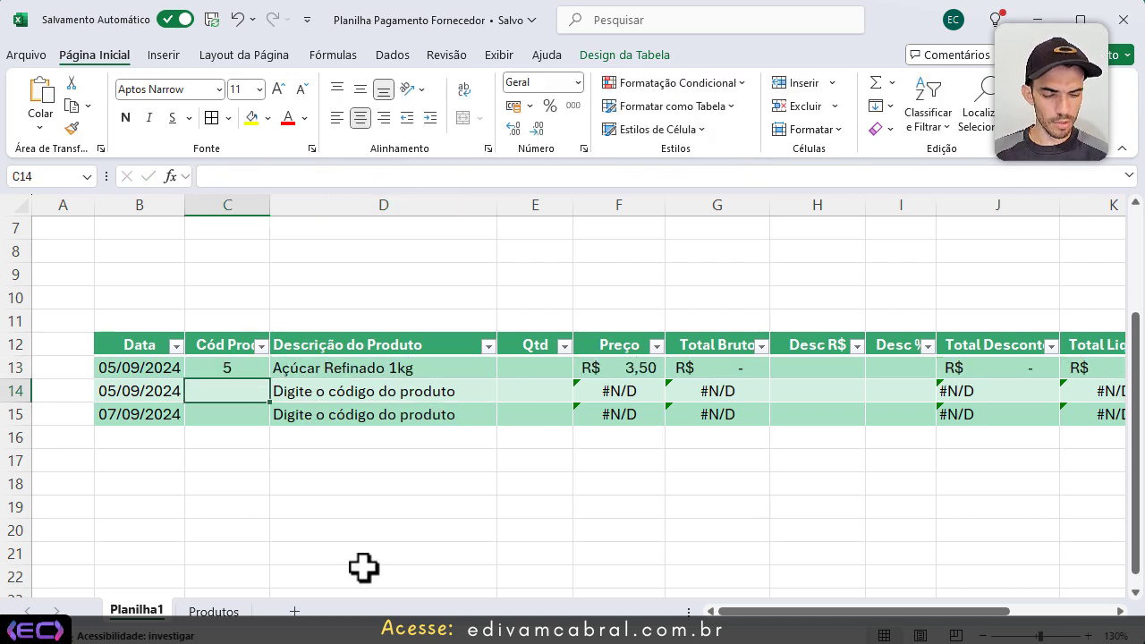
type("8")
key("Return")
type("1")
key("Return")
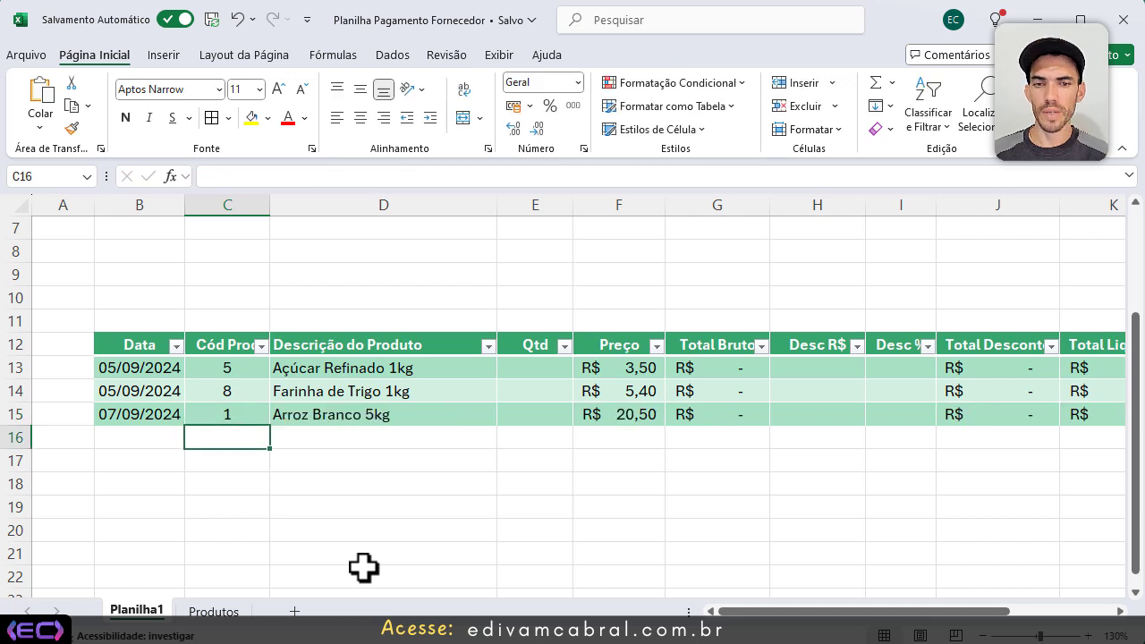
Step: Clear the product code from C15 and check the Preço formulas in F15 and F13
key("Up")
key("Delete")
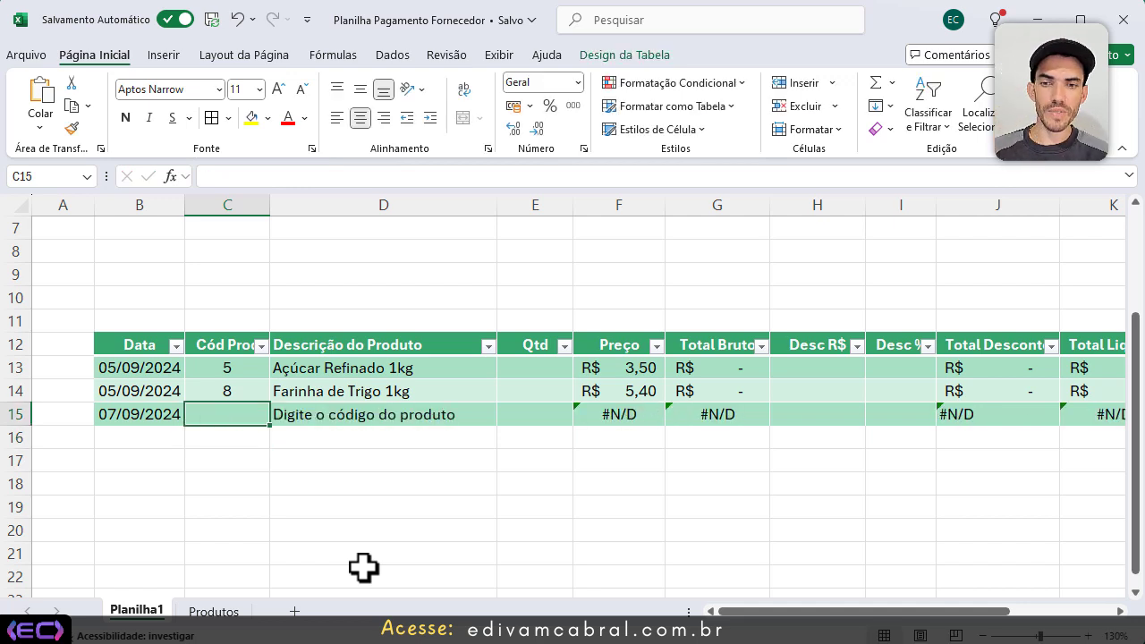
left_click(616, 415)
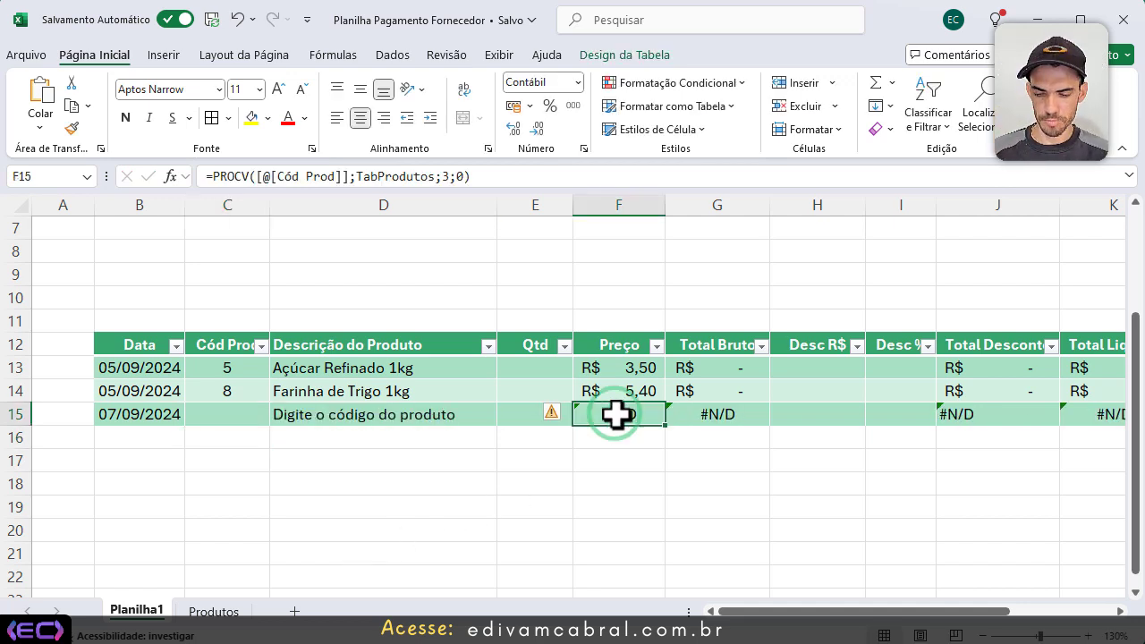
mouse_move(575, 354)
left_mouse_down()
mouse_move(572, 398)
mouse_move(653, 367)
mouse_move(658, 346)
left_mouse_up()
key("Escape")
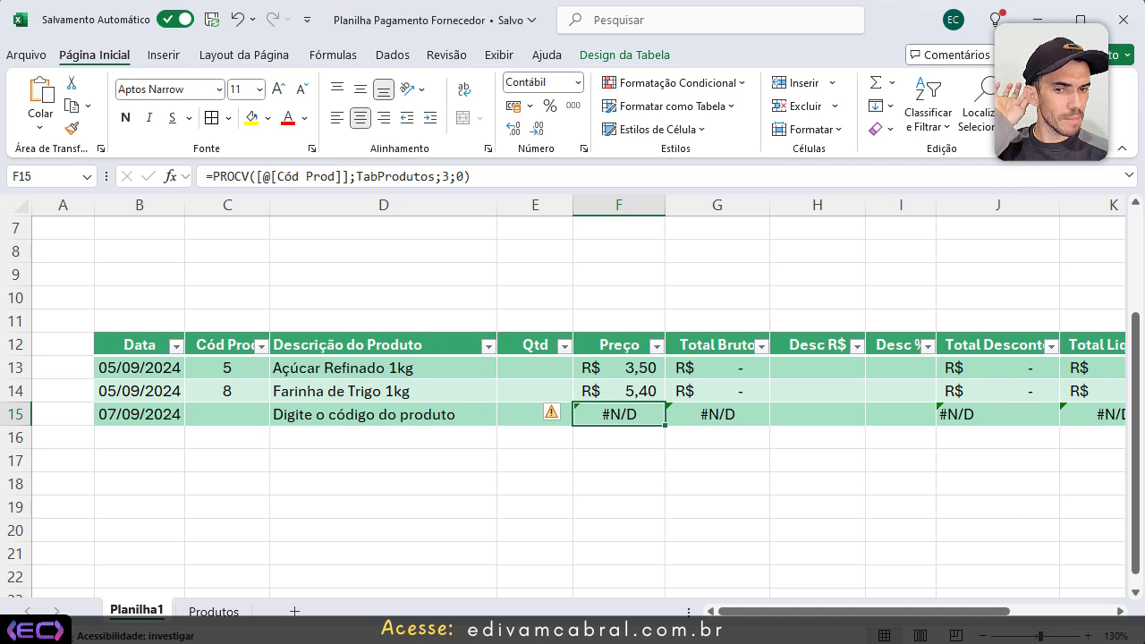
left_click(630, 367)
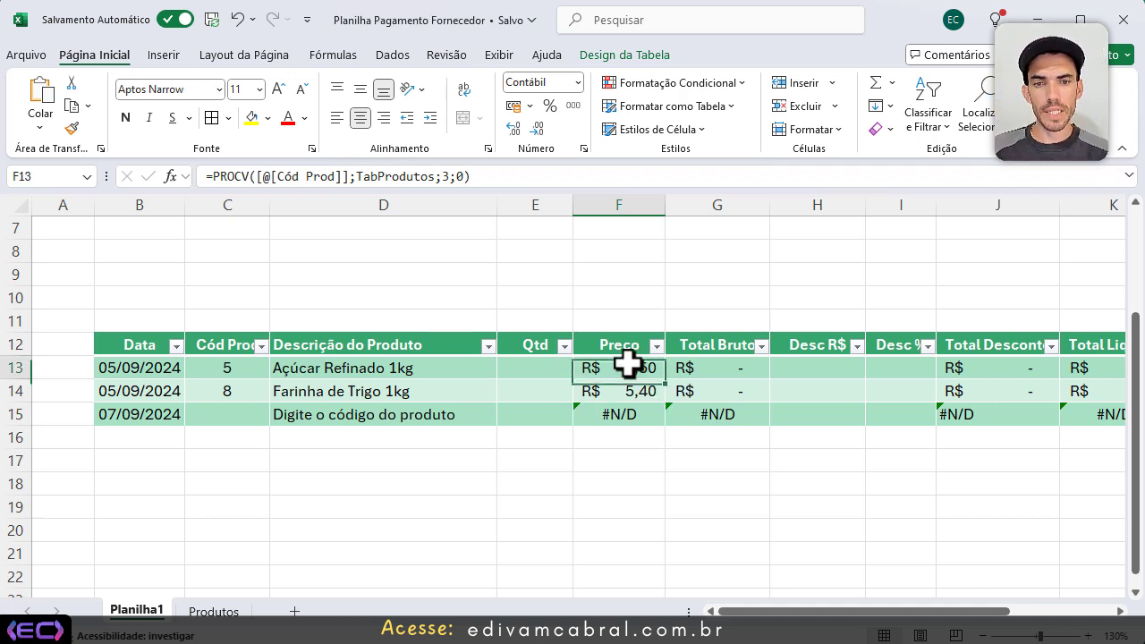
Step: Wrap the PROCV formula in the Preço cell F13 in SEERRO, with 0 as the value returned on error
double_click(639, 367)
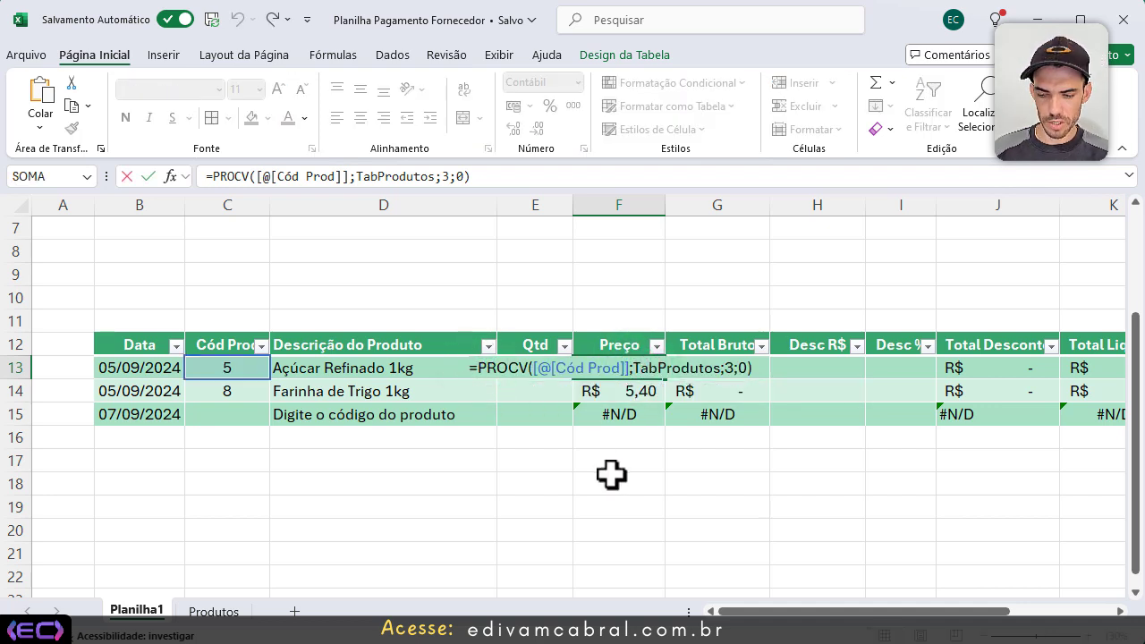
type("SEERRO(")
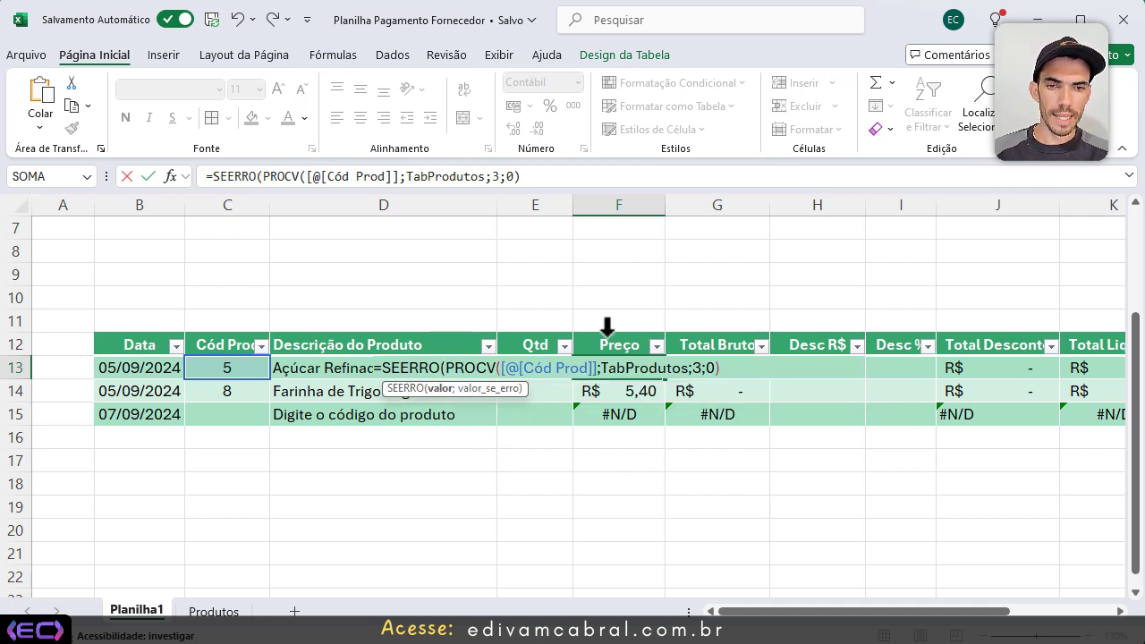
left_click(741, 366)
type(";")
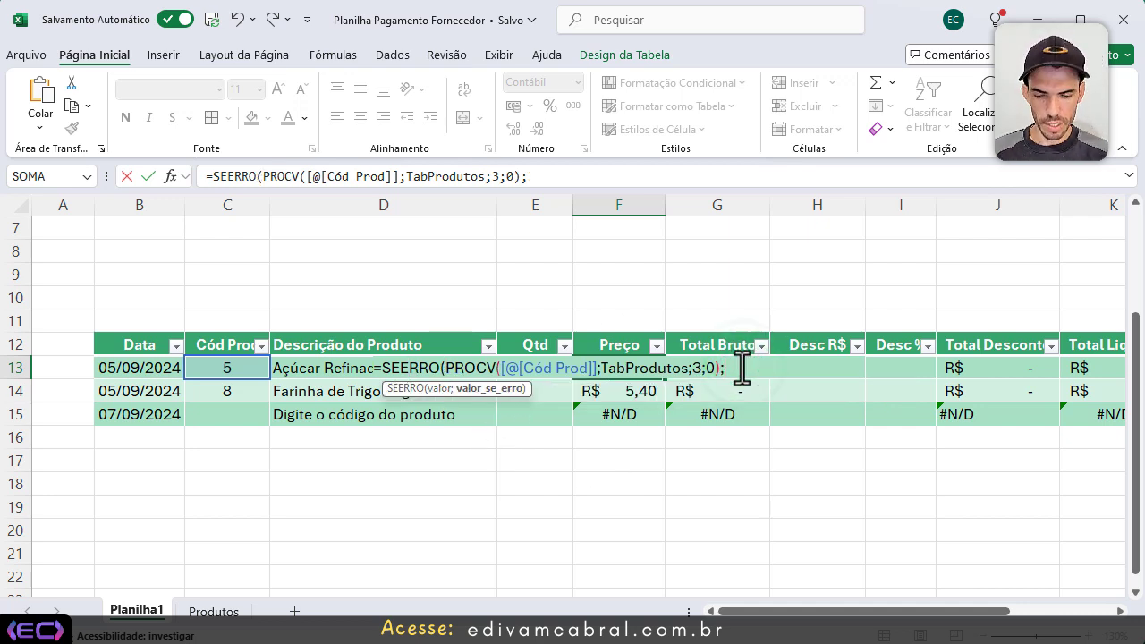
type("0)")
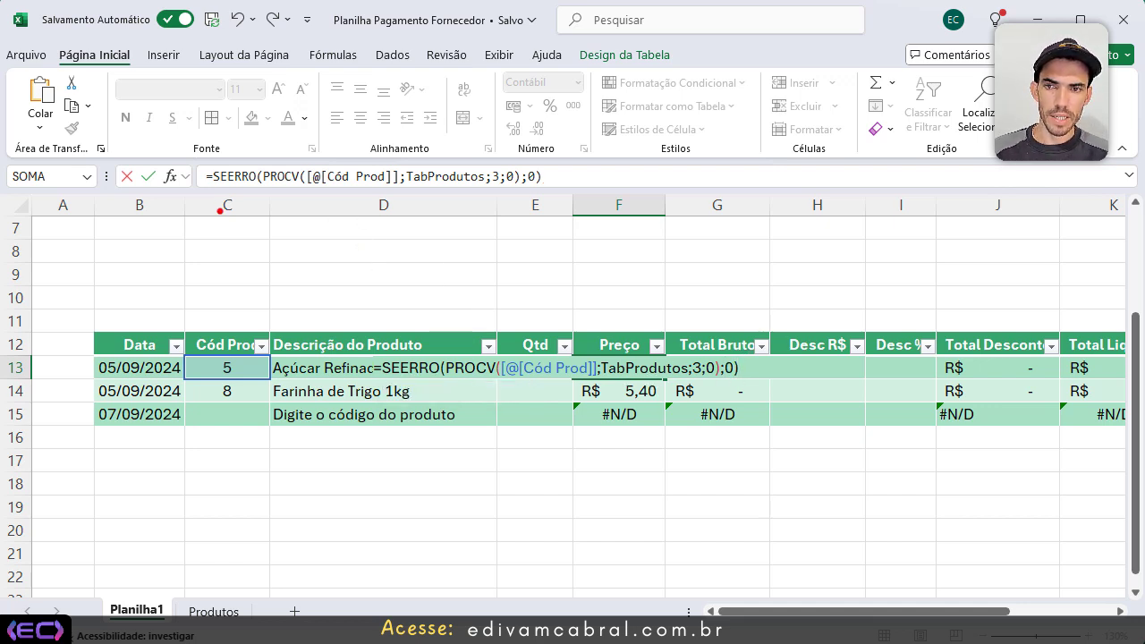
mouse_move(207, 191)
left_mouse_down()
mouse_move(519, 190)
mouse_move(523, 238)
left_mouse_up()
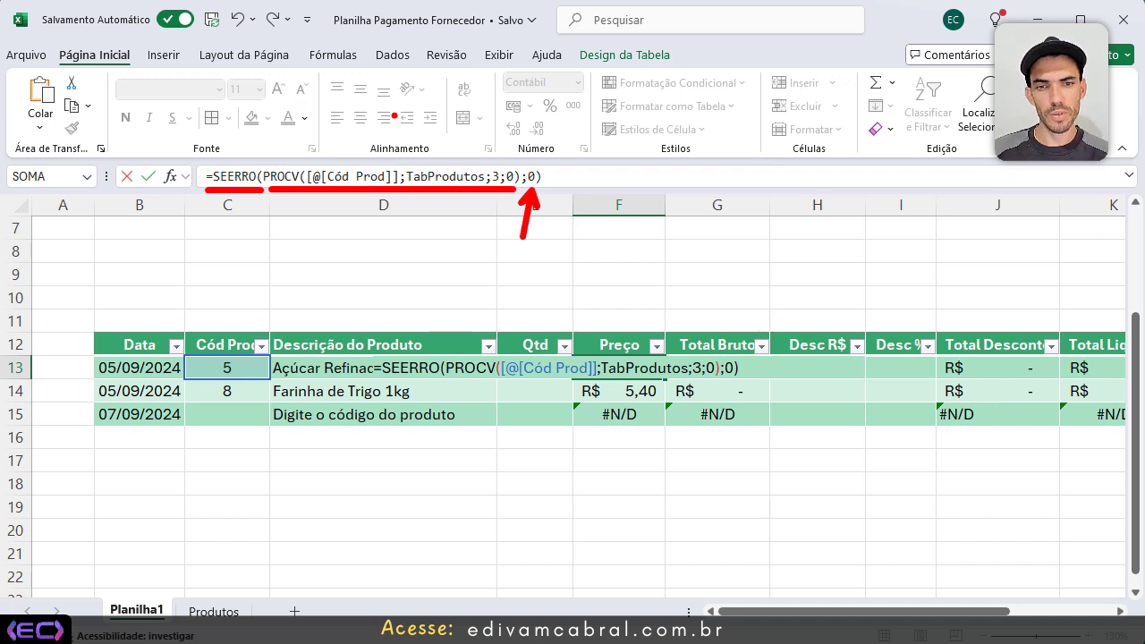
key("Escape")
key("Return")
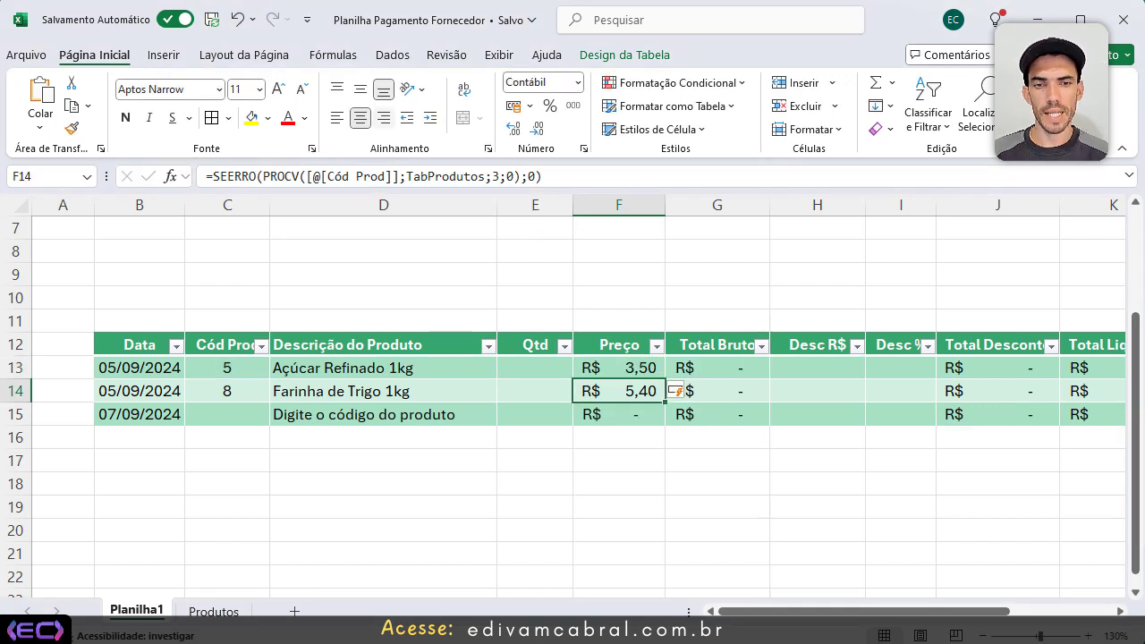
Step: Check the Preço formula in F15, and clear the product codes from the Cód Prod cells C13 and C14
left_click(618, 414)
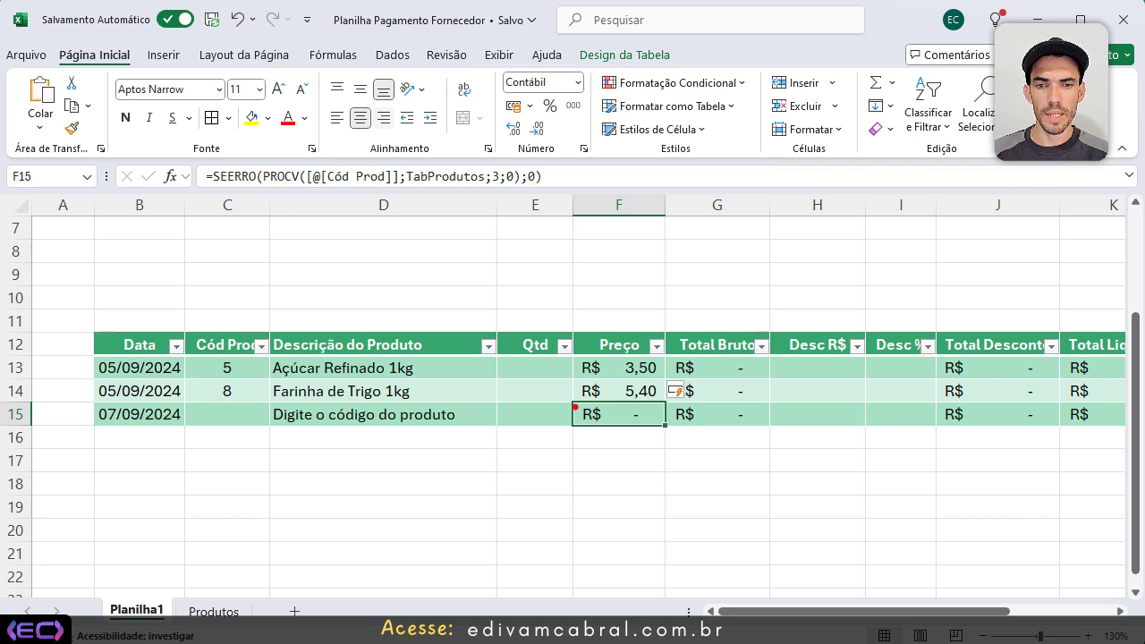
mouse_move(567, 394)
left_mouse_down()
mouse_move(608, 438)
mouse_move(669, 438)
left_mouse_up()
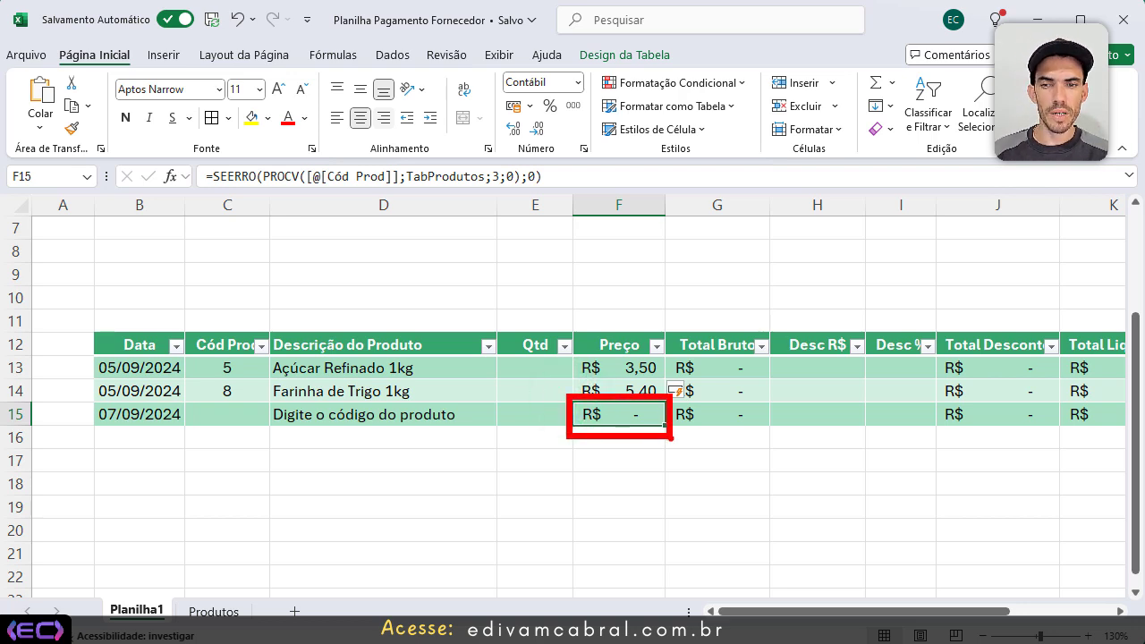
left_click(256, 373)
key("Delete")
key("Down")
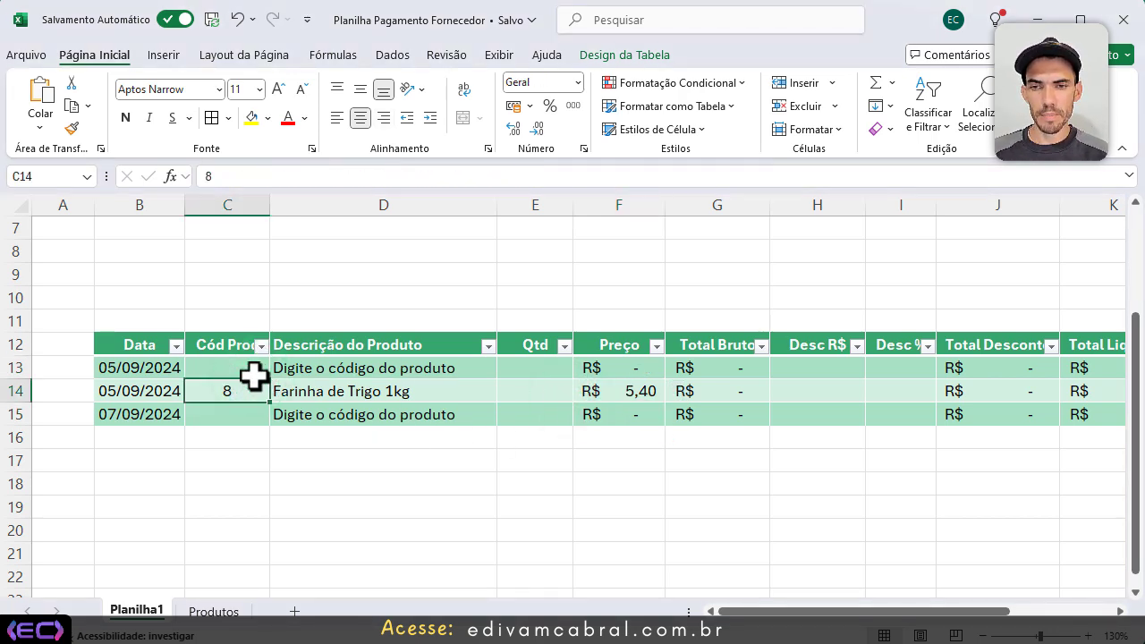
key("Delete")
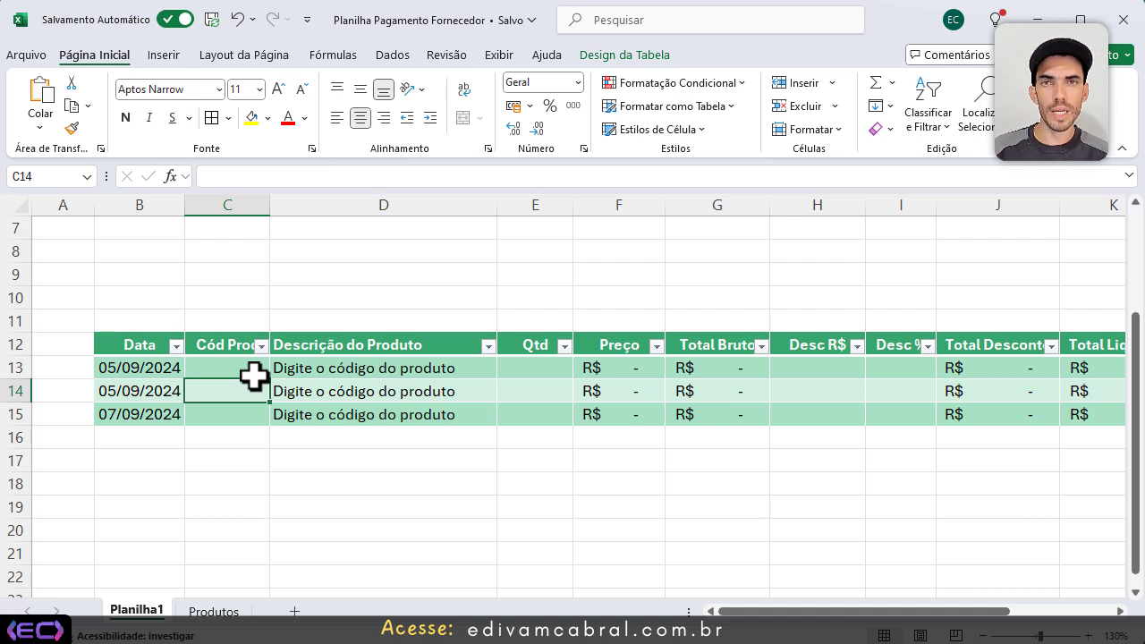
Step: Test the formulas by entering the code 98 in the Cód Prod cell C13, clearing it and entering 98 again
left_click(254, 375)
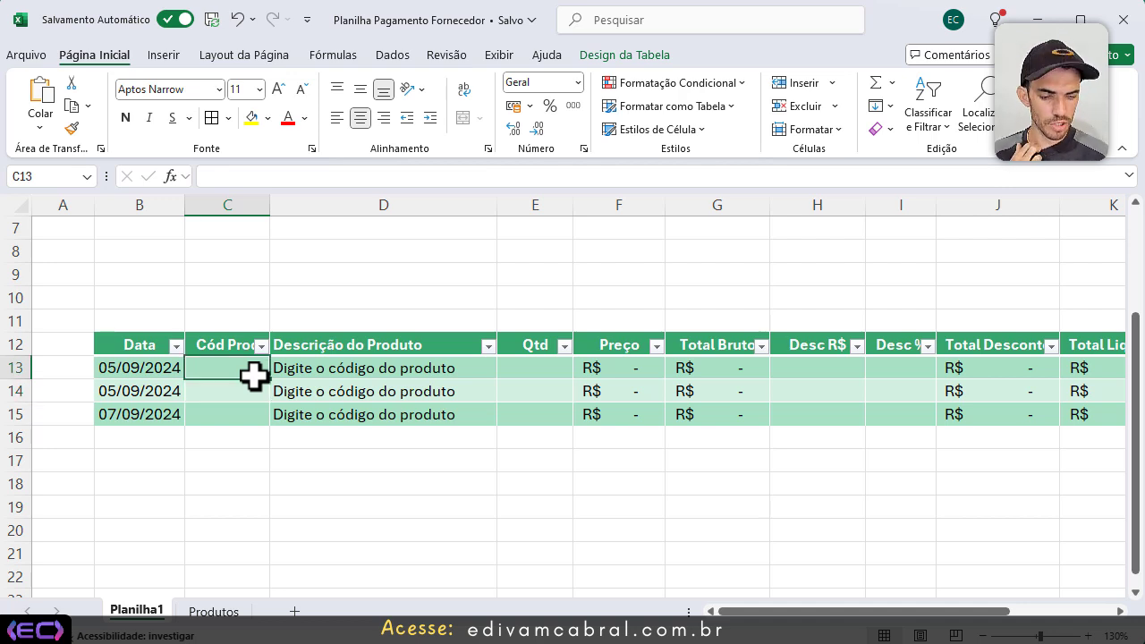
type("98")
key("Return")
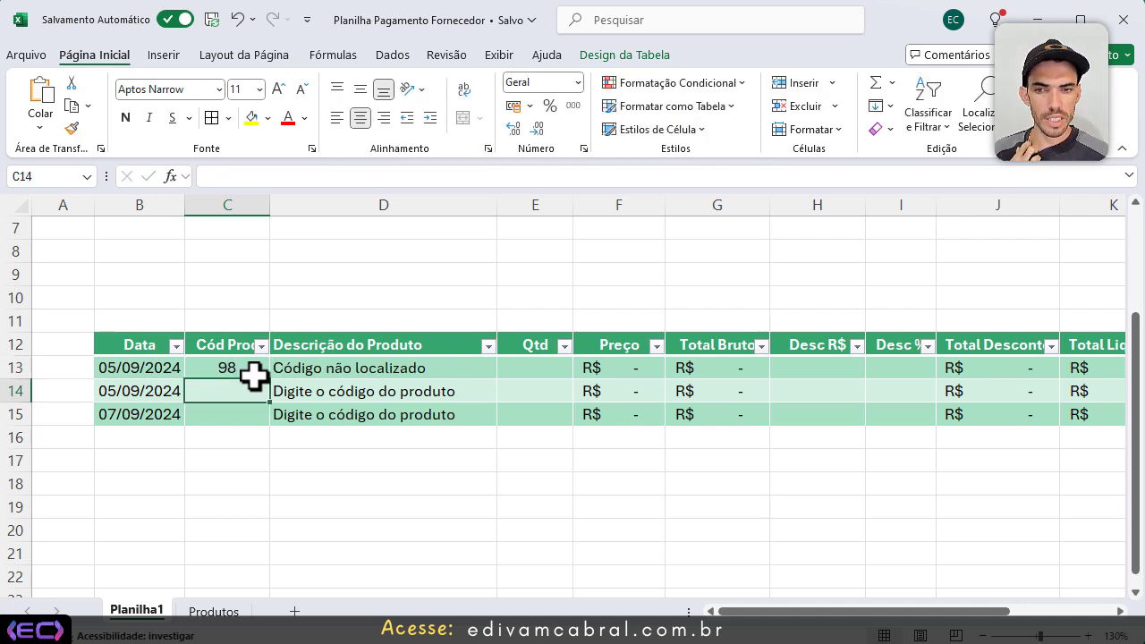
left_click(254, 377)
key("Delete")
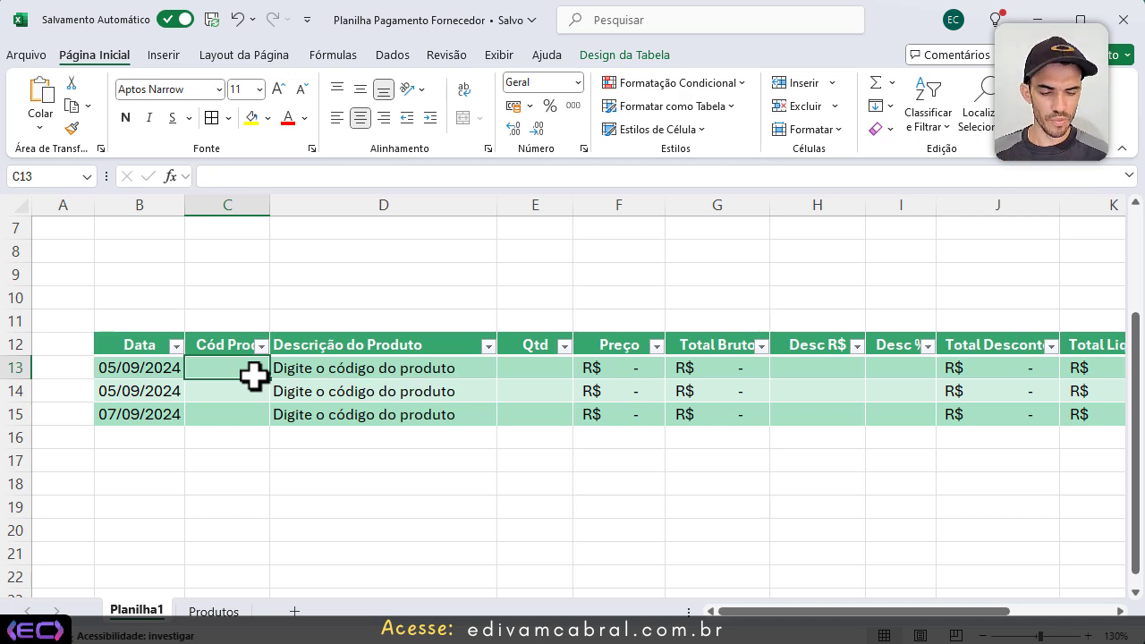
type("98")
key("Return")
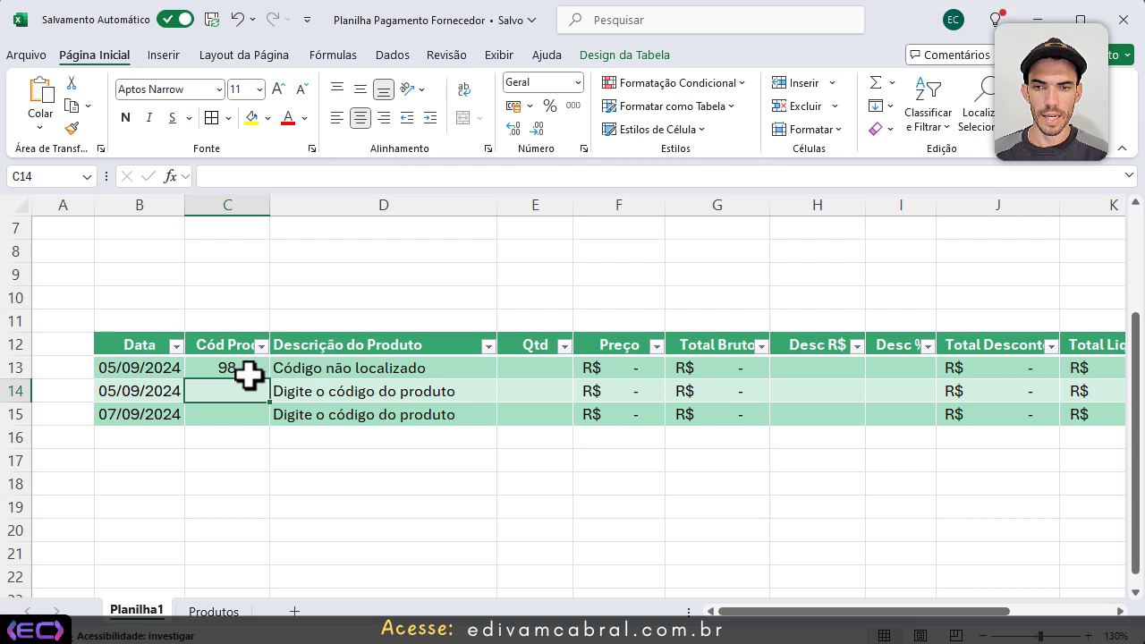
Step: Examine the Descrição do Produto formula in D13, the code in C13 and the table's row 13 from Data to Vencimento
left_click(313, 368)
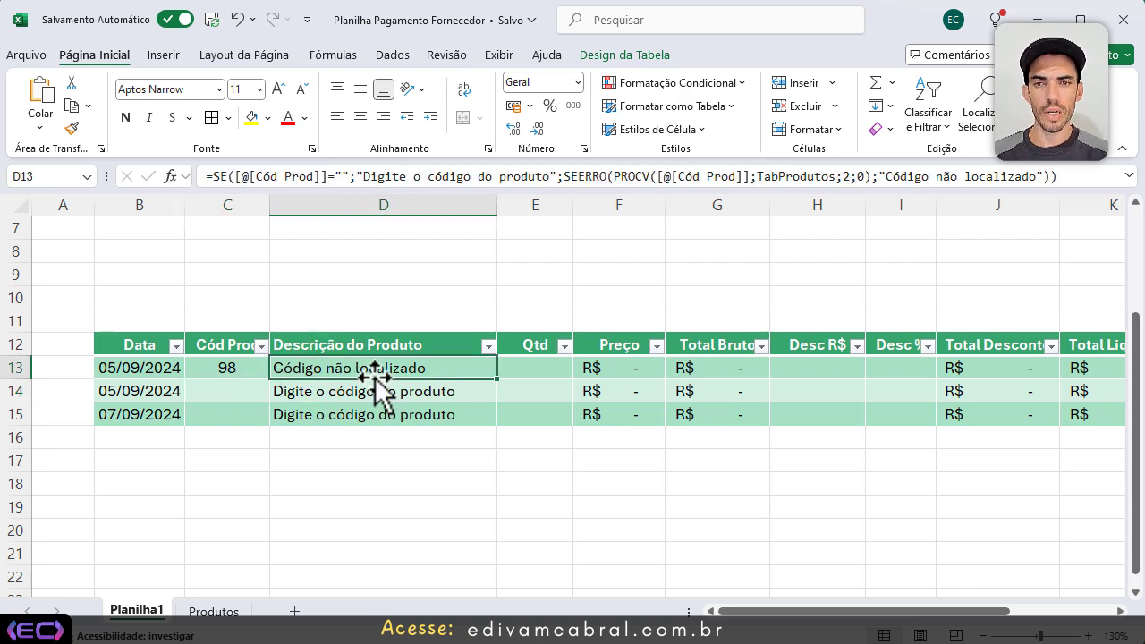
left_click_drag(170, 367, 931, 367)
left_click_drag(931, 612, 810, 612)
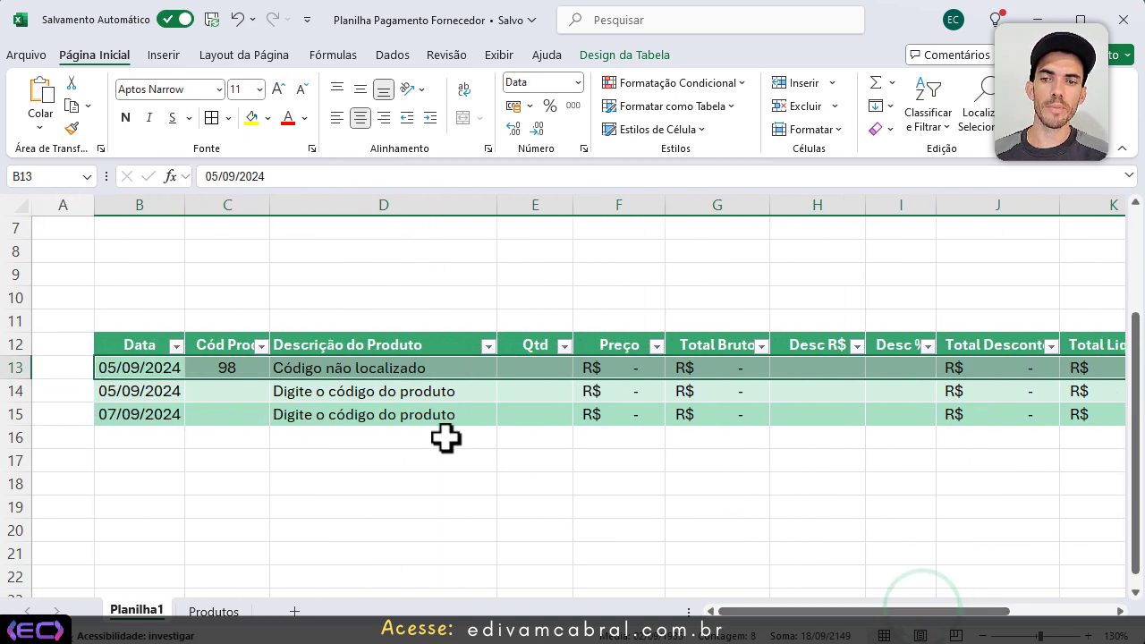
left_click(262, 370)
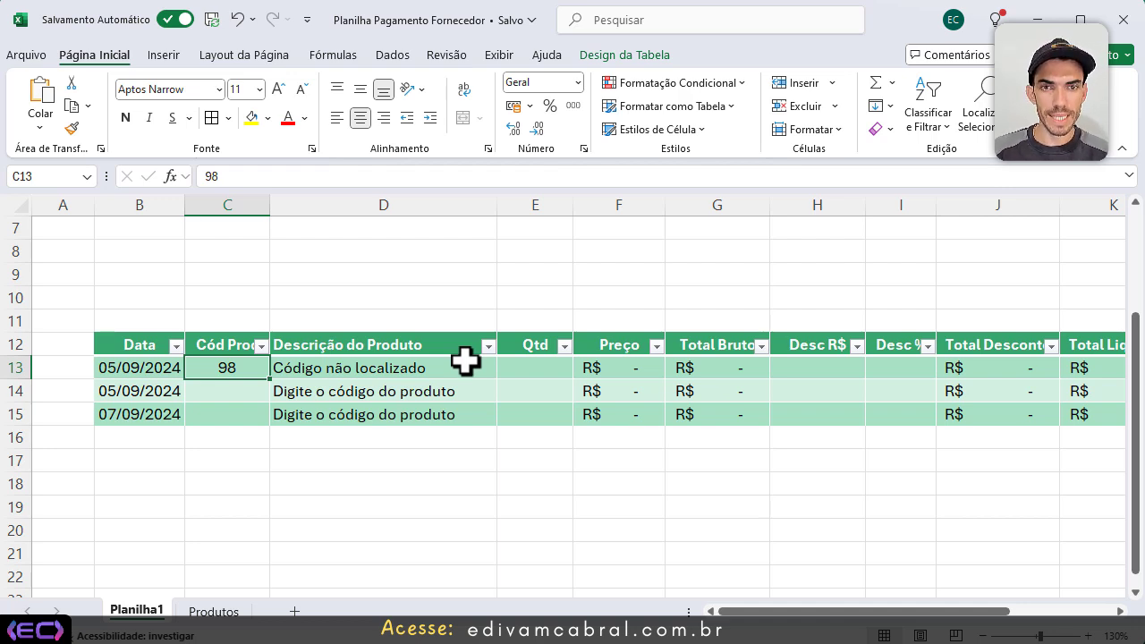
left_click(716, 82)
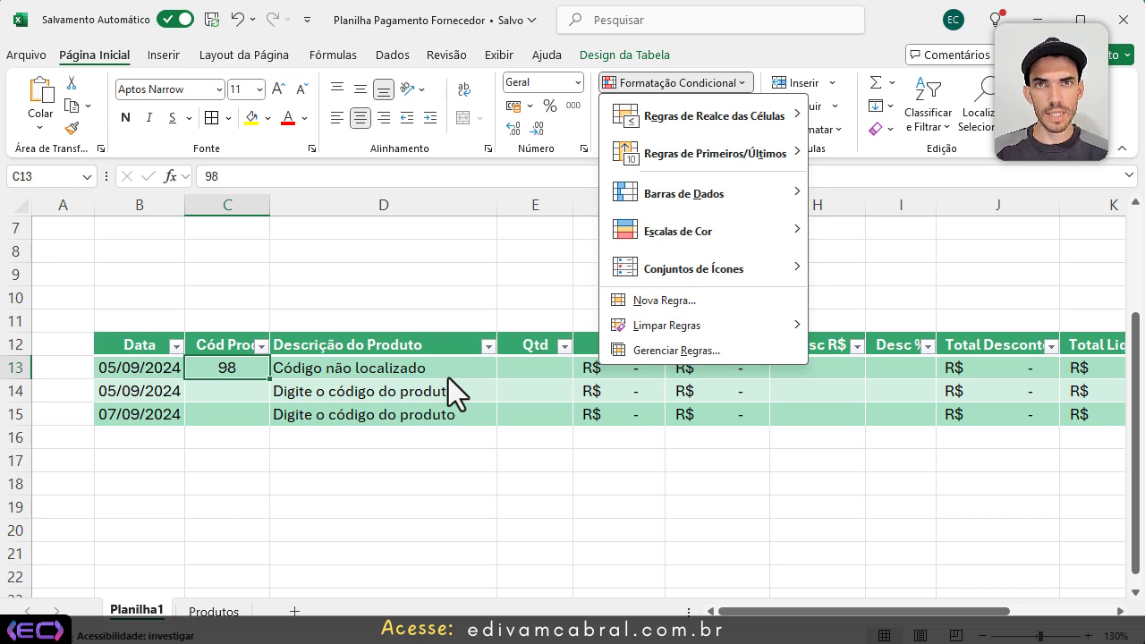
left_click(405, 372)
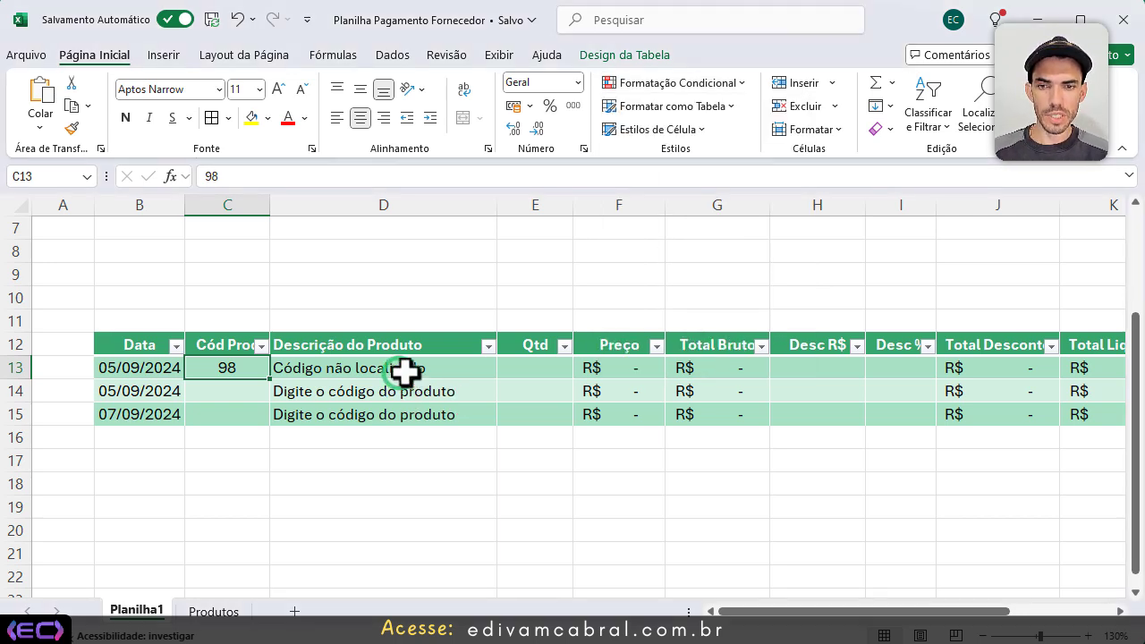
left_click(405, 372)
mouse_move(260, 354)
left_mouse_down()
mouse_move(421, 385)
mouse_move(503, 385)
left_mouse_up()
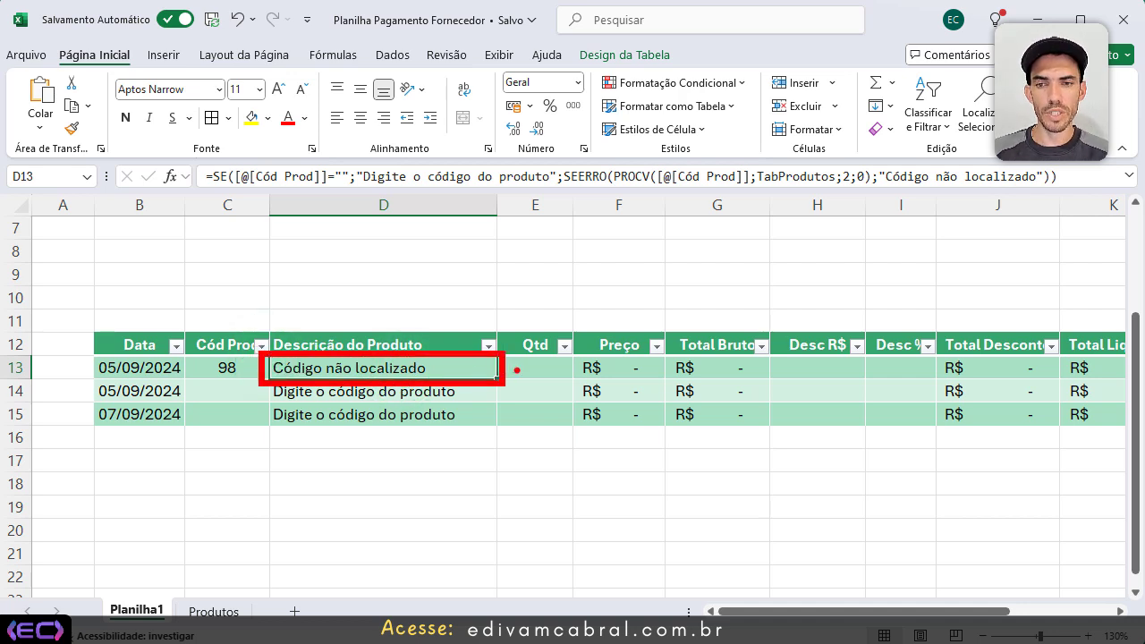
key("Escape")
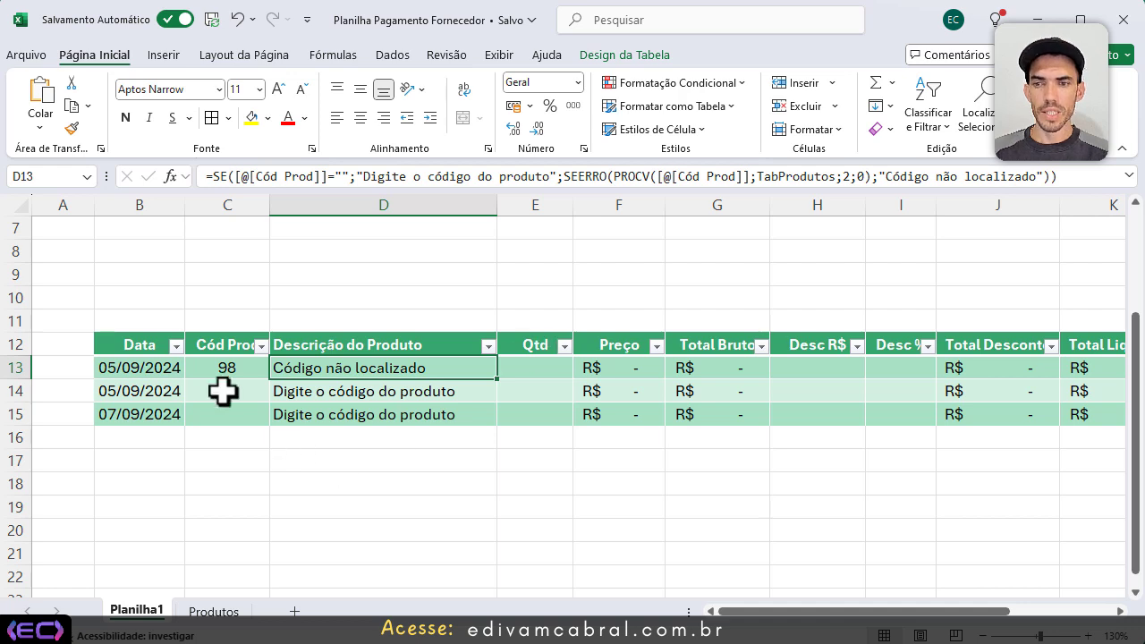
left_click_drag(153, 370, 1097, 374)
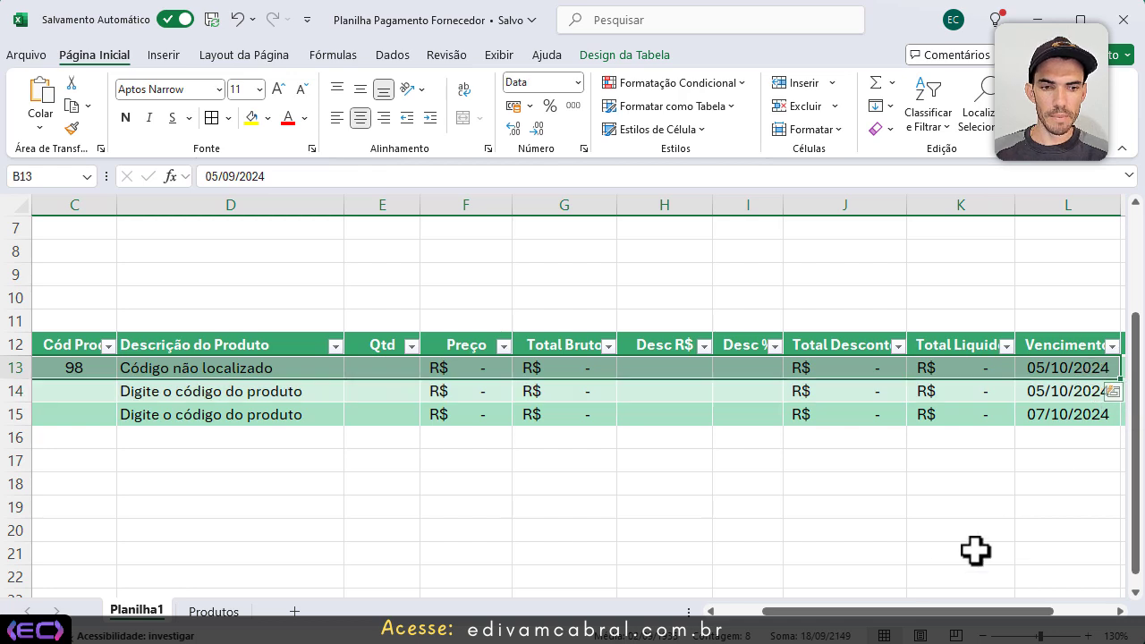
Step: Delete all data rows of the payment table, from row 13 to row 15, and return to cell A1
left_click_drag(905, 611, 1015, 617)
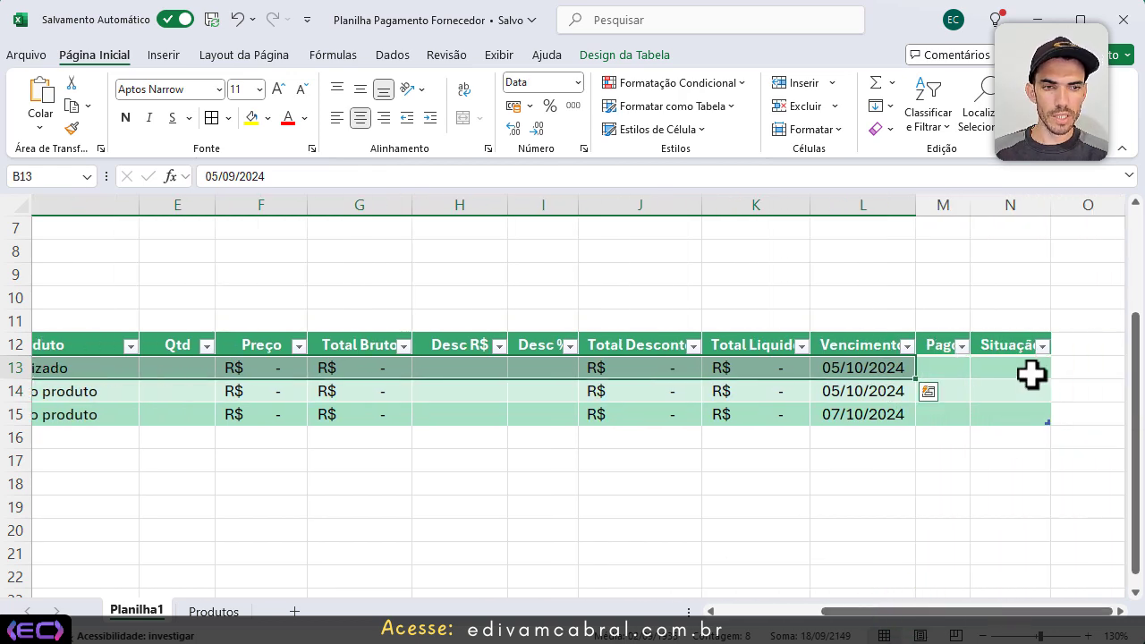
left_click_drag(1025, 370, 97, 420)
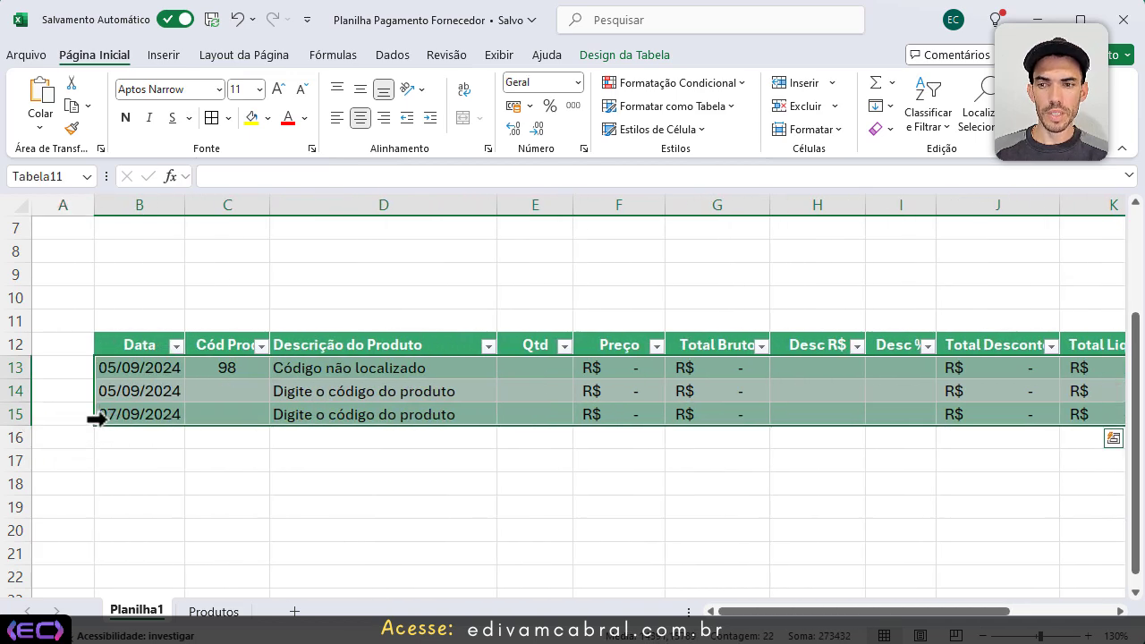
key("ctrl+minus")
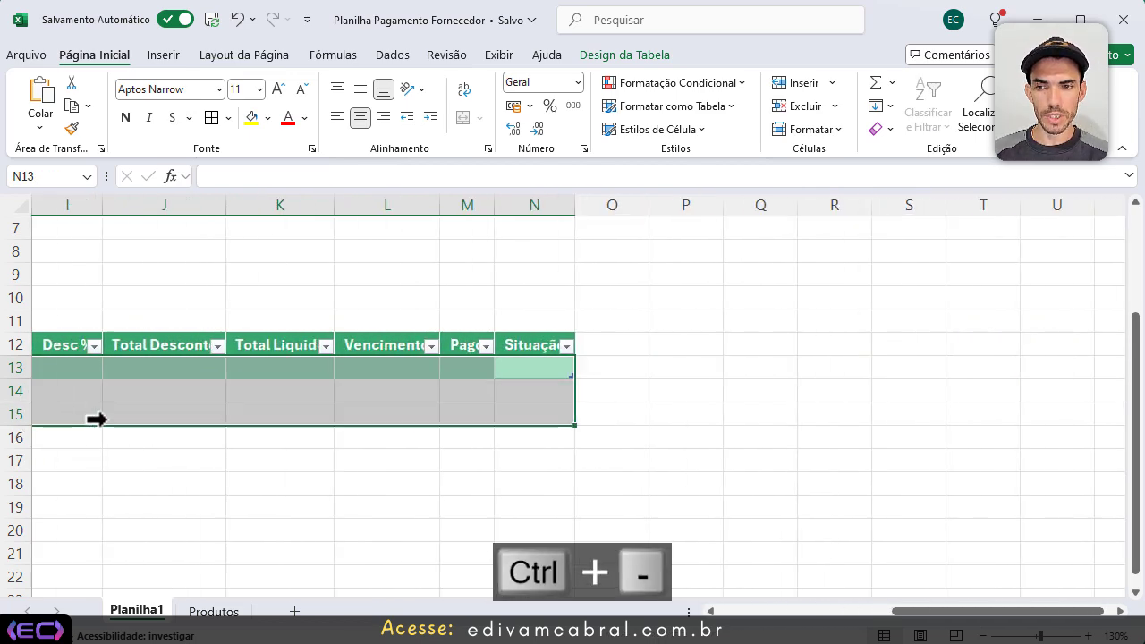
key("ctrl+Home")
Step: Enter the code 98 in the Cód Prod cell C13 of the emptied payment table
scroll(134, 438, "down", 1)
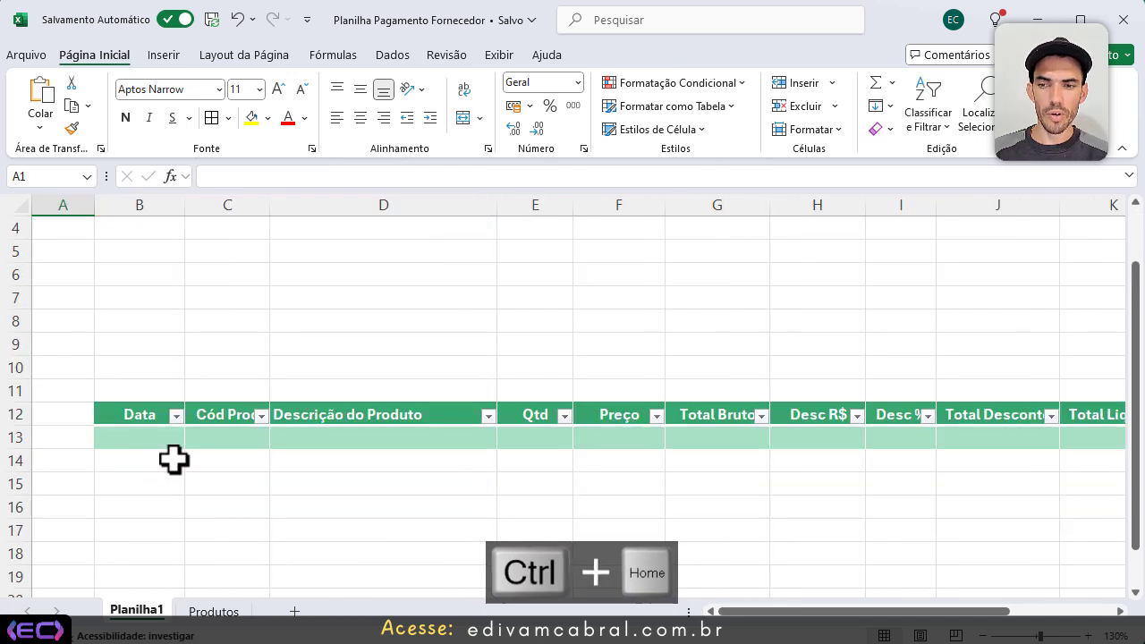
left_click(248, 438)
scroll(340, 389, "down", 1)
type("98")
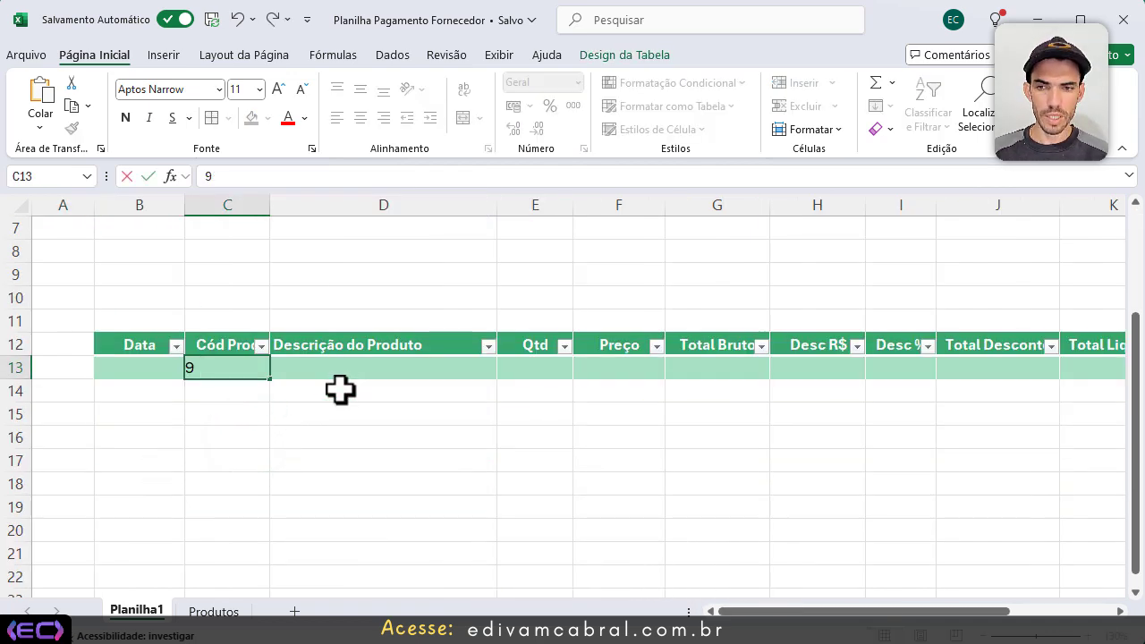
key("Return")
key("Up")
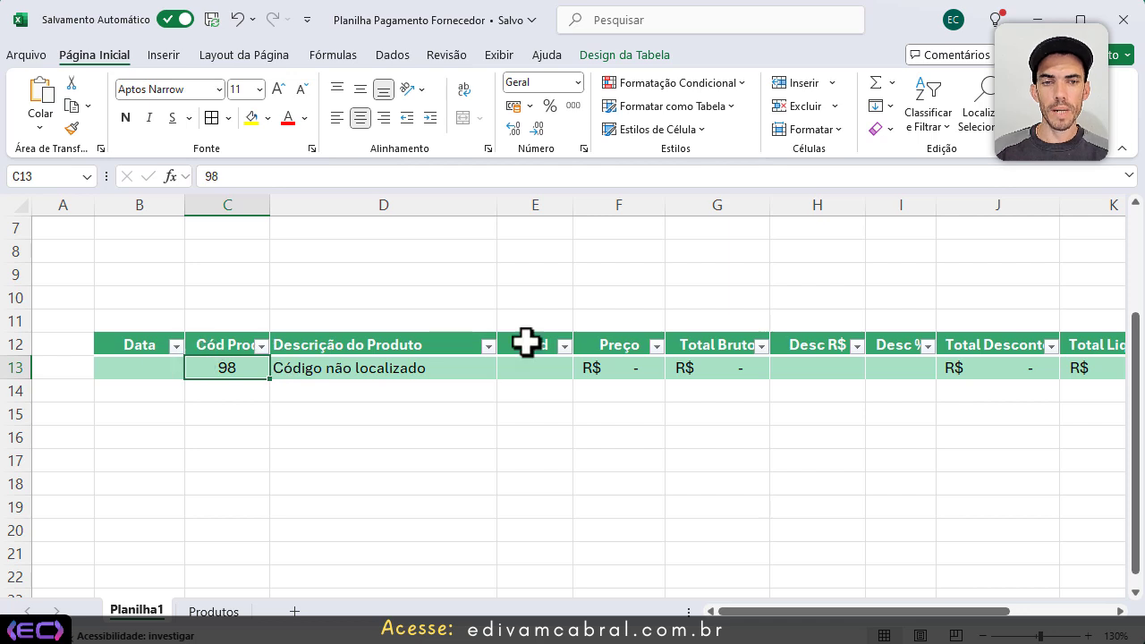
Step: Create a new conditional formatting rule for the whole table row 13 that uses a formula to determine which cells to format
left_click(91, 365)
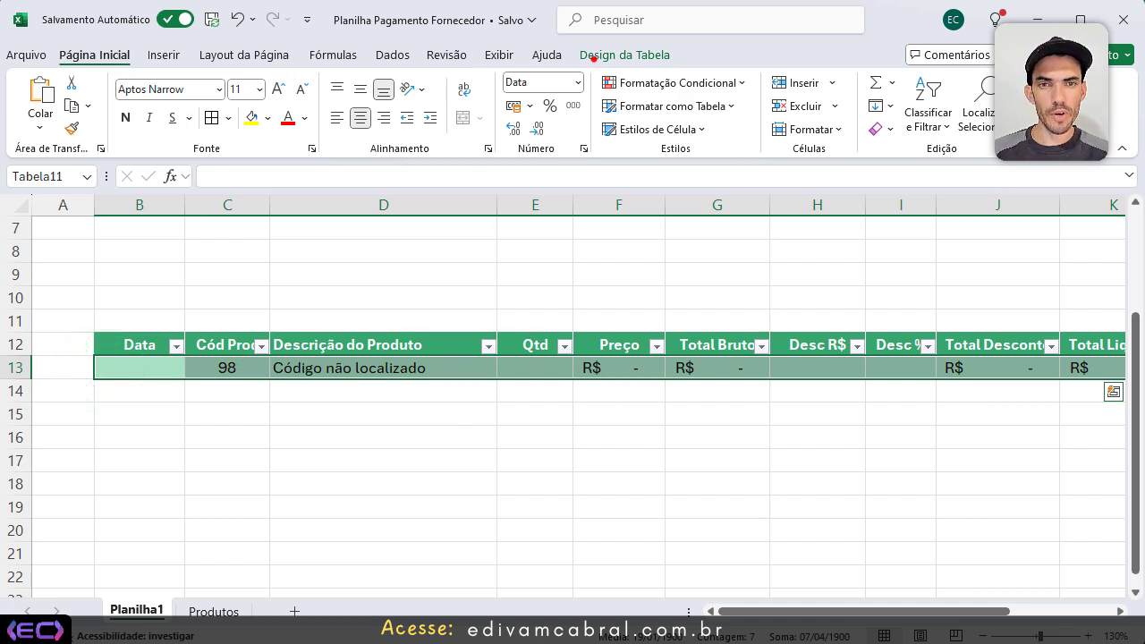
left_click(730, 85)
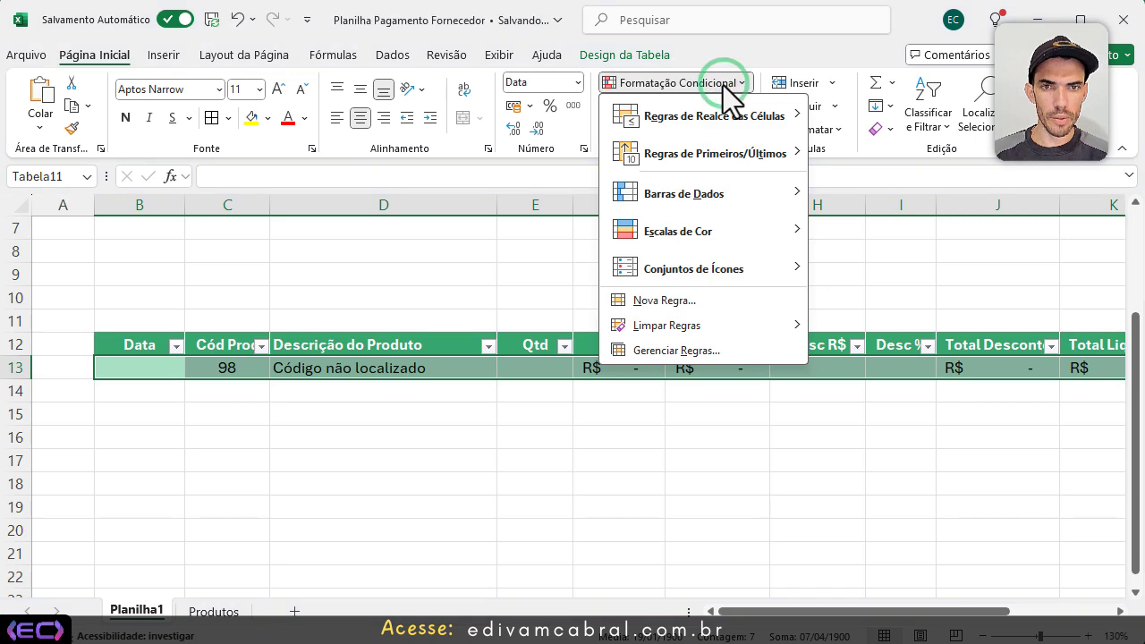
left_click(688, 305)
left_click_drag(501, 291, 777, 135)
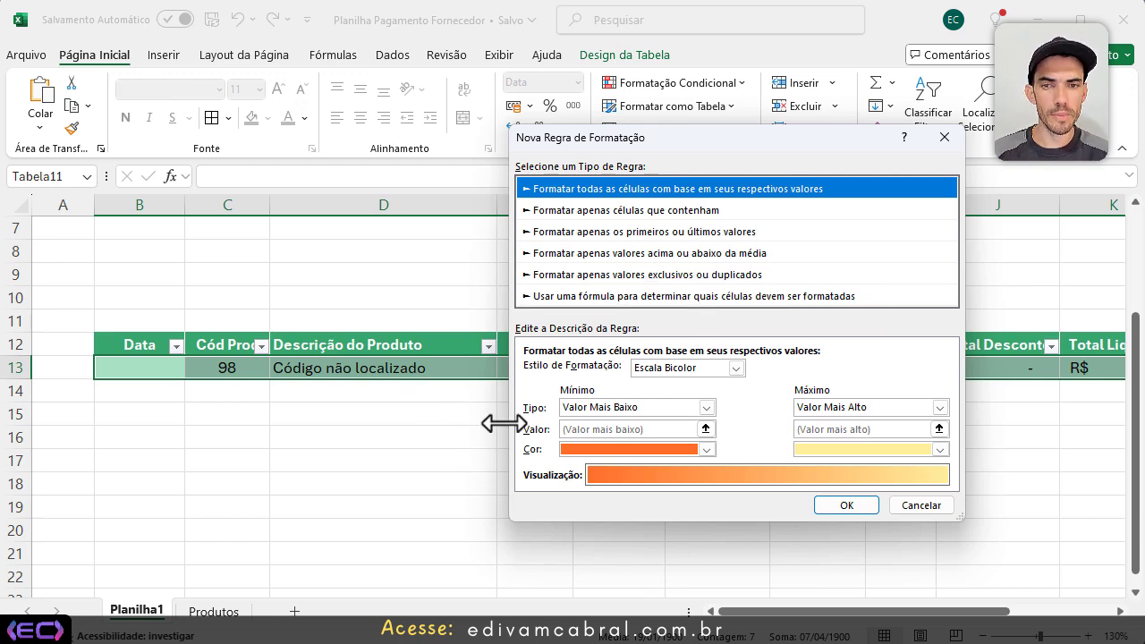
left_click(568, 296)
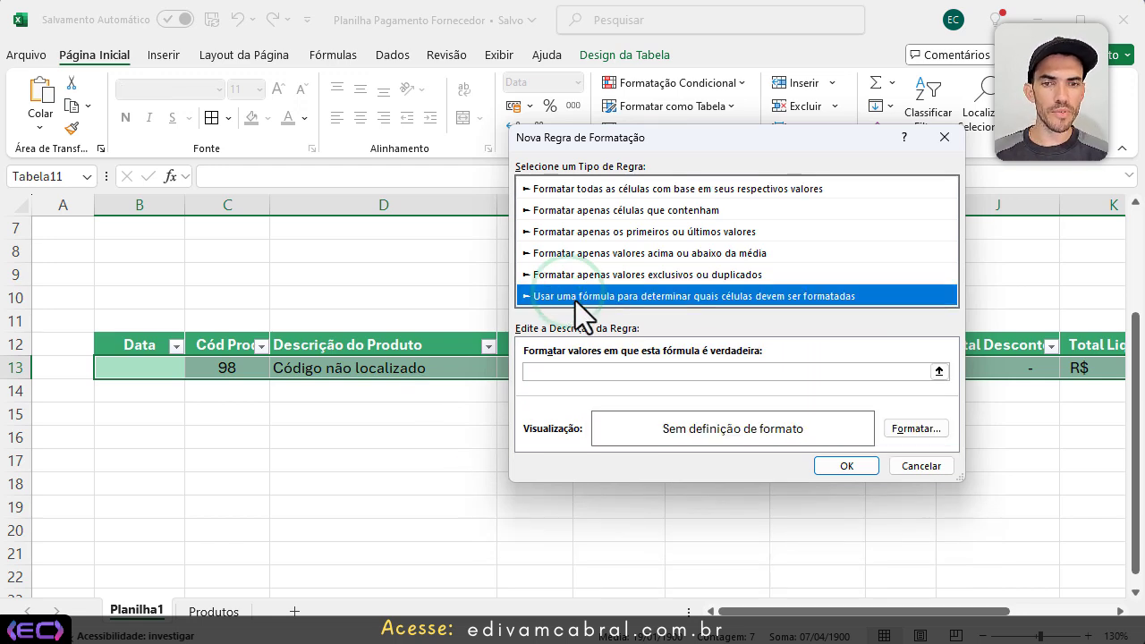
Step: Set the rule's formula to =$D$13="Código não localizado", referencing the description cell D13
left_click(575, 370)
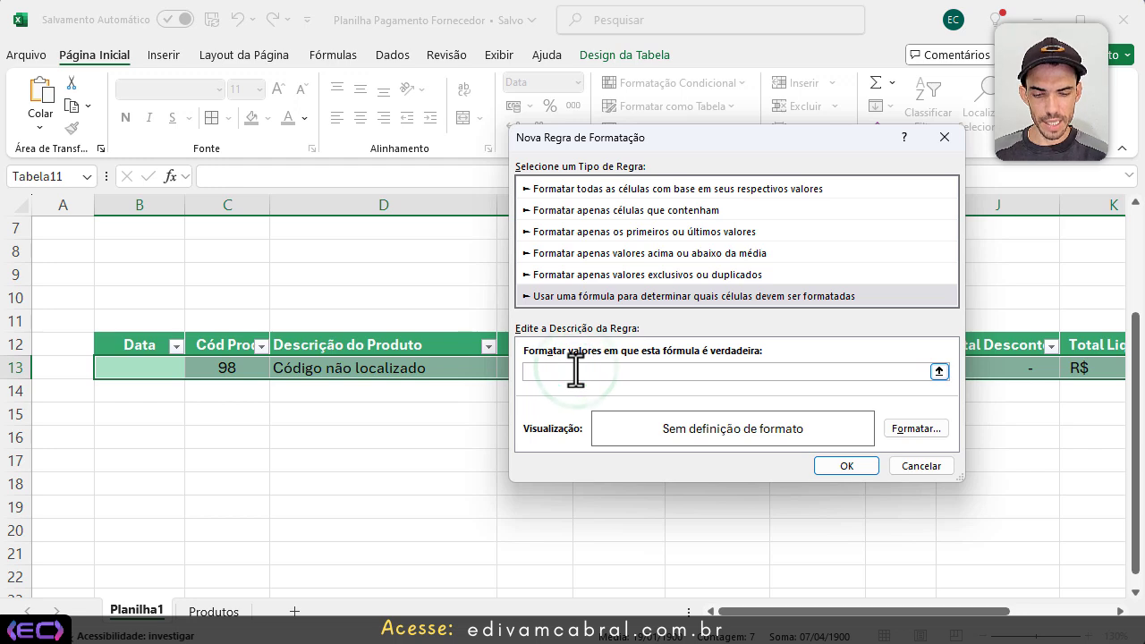
type("=")
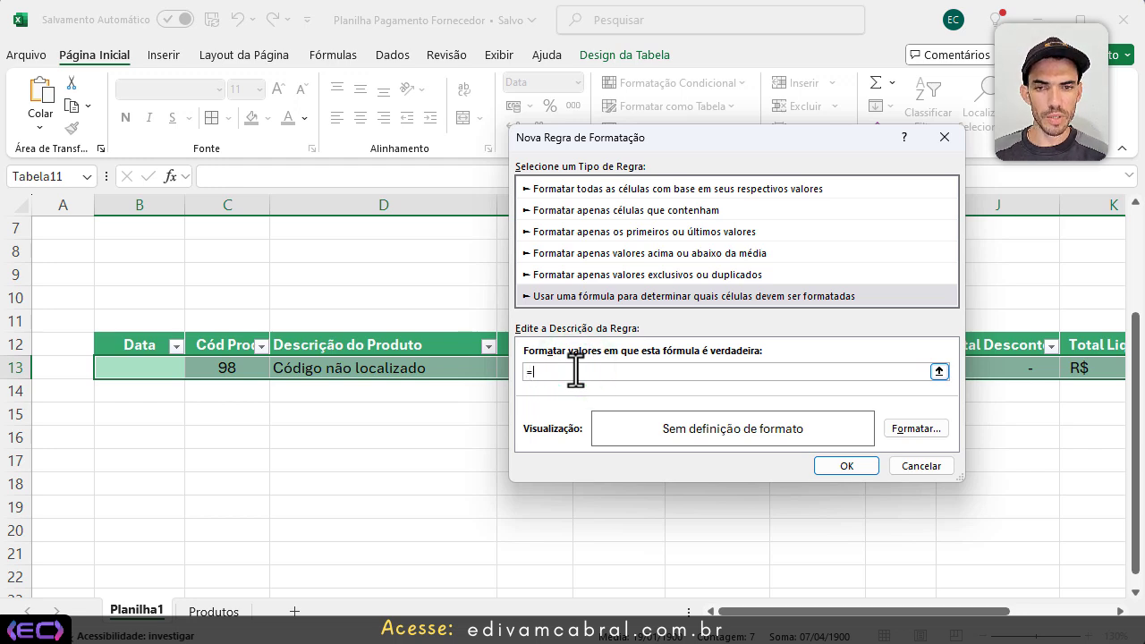
left_click(408, 367)
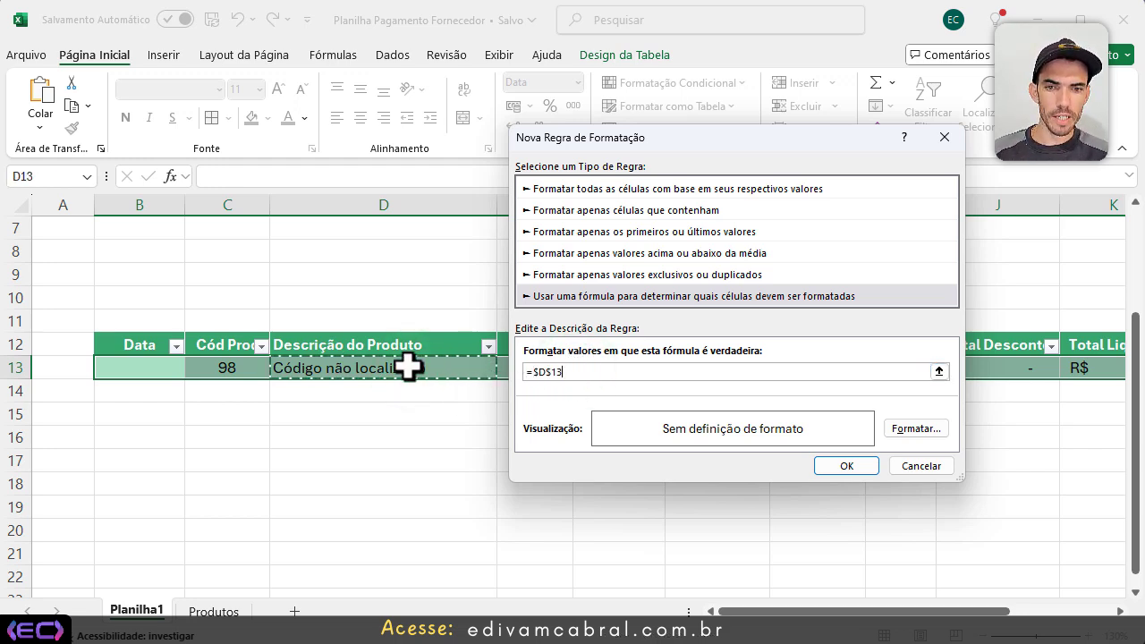
type("=\"Código não localizado")
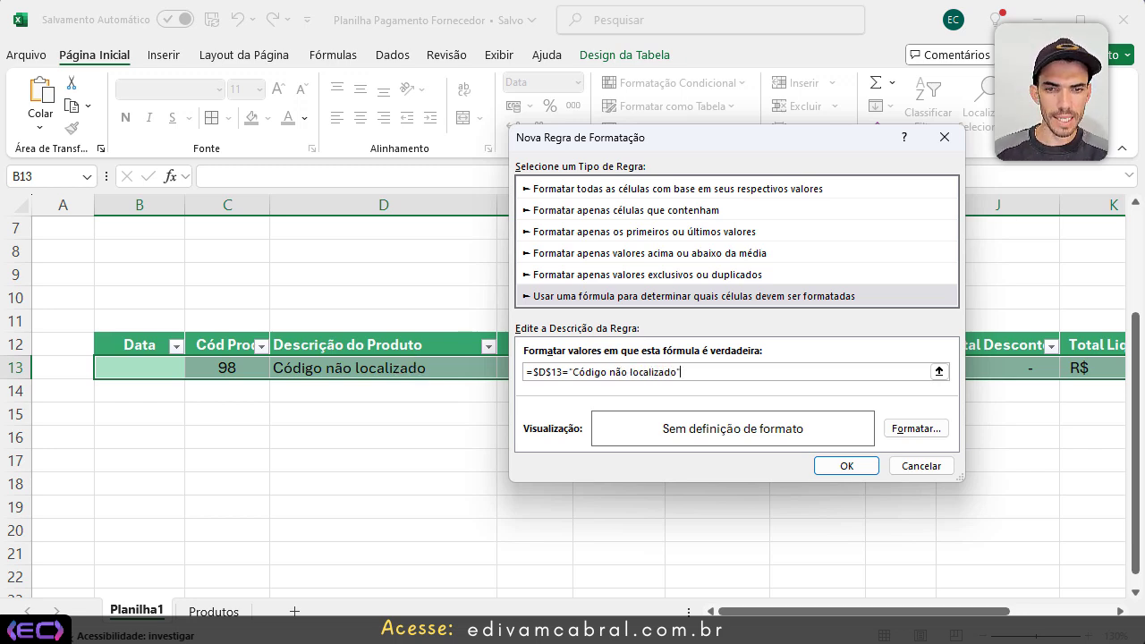
left_click_drag(273, 388, 438, 388)
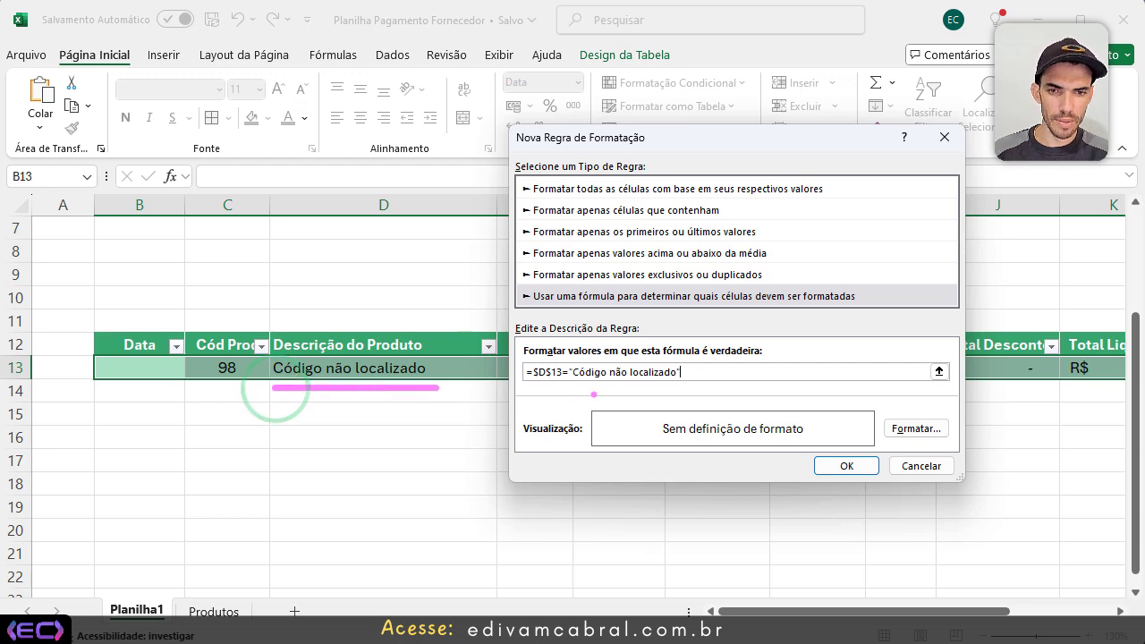
left_click_drag(564, 391, 718, 391)
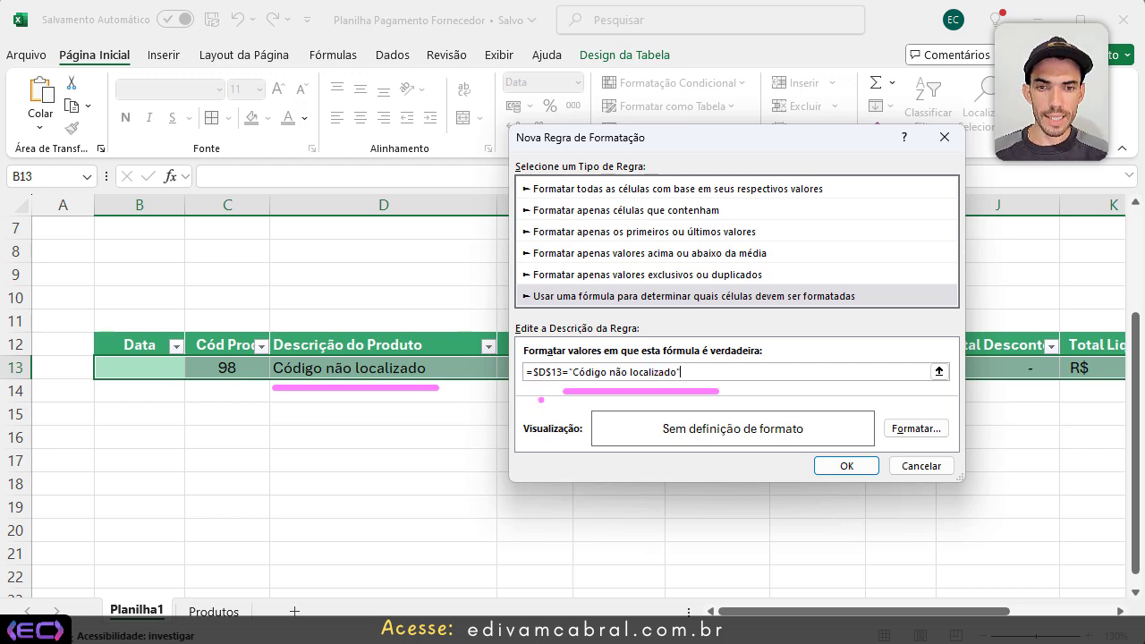
left_click(260, 445)
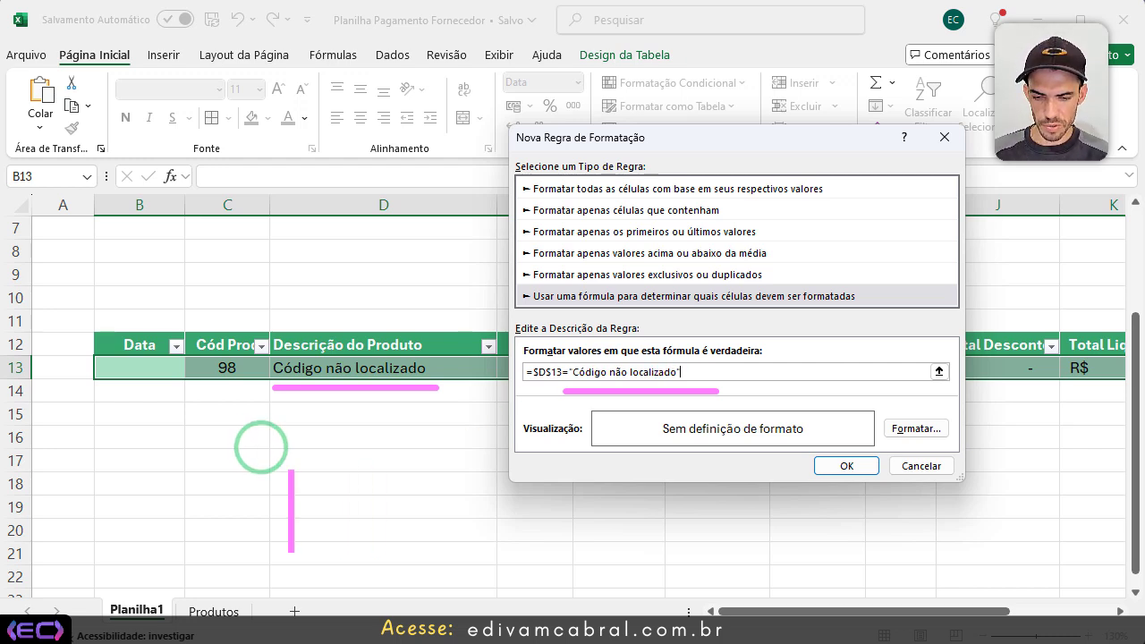
type("$D$13")
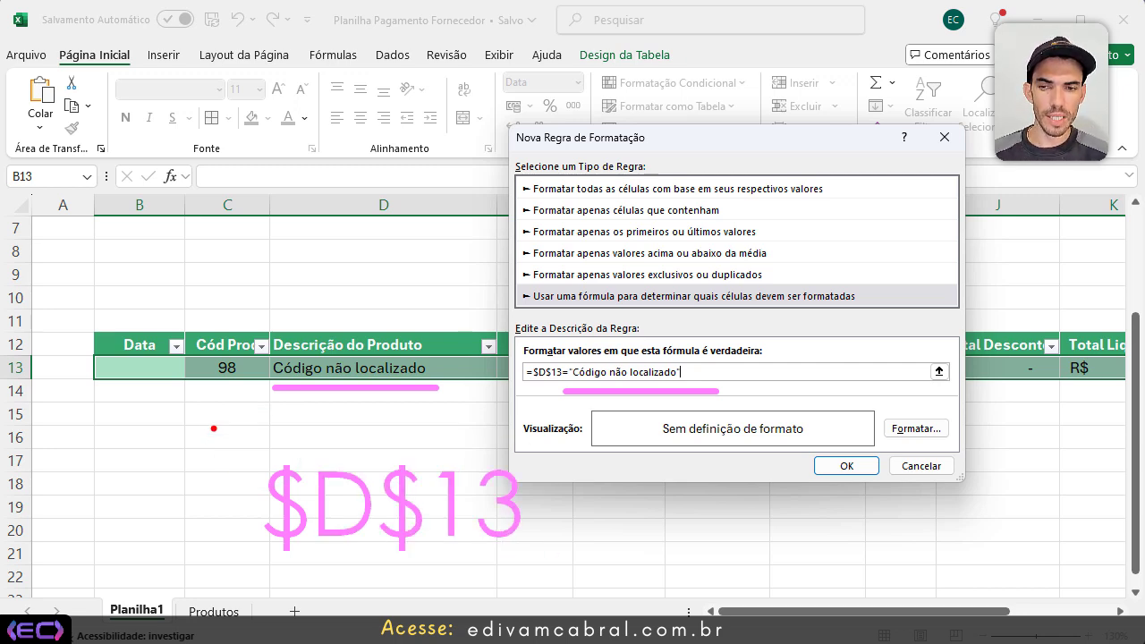
mouse_move(214, 429)
left_mouse_down()
mouse_move(512, 571)
mouse_move(554, 577)
left_mouse_up()
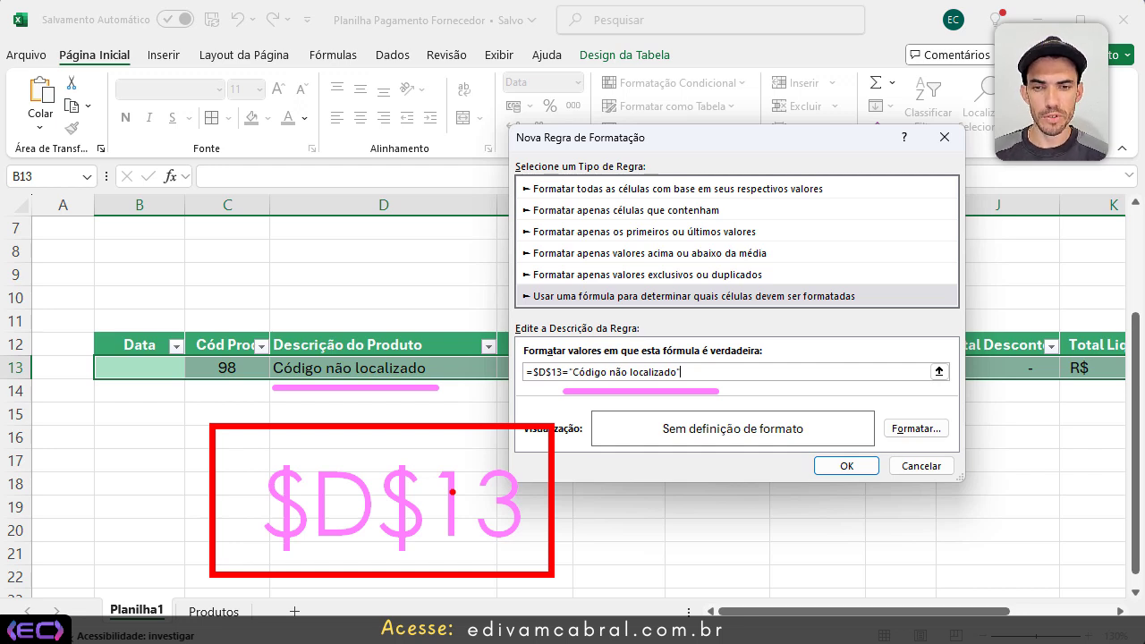
left_click_drag(365, 444, 438, 562)
left_click_drag(437, 445, 358, 566)
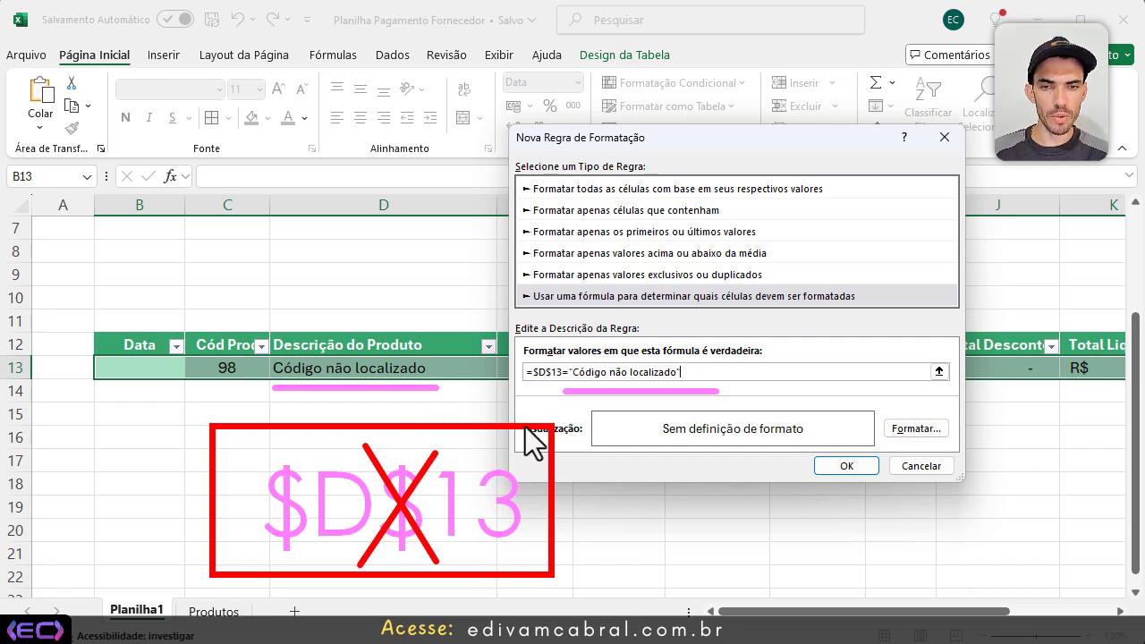
Step: Make the row reference in the rule's formula relative, so that it reads =$D13="Código não localizado"
key("Escape")
left_click(553, 372)
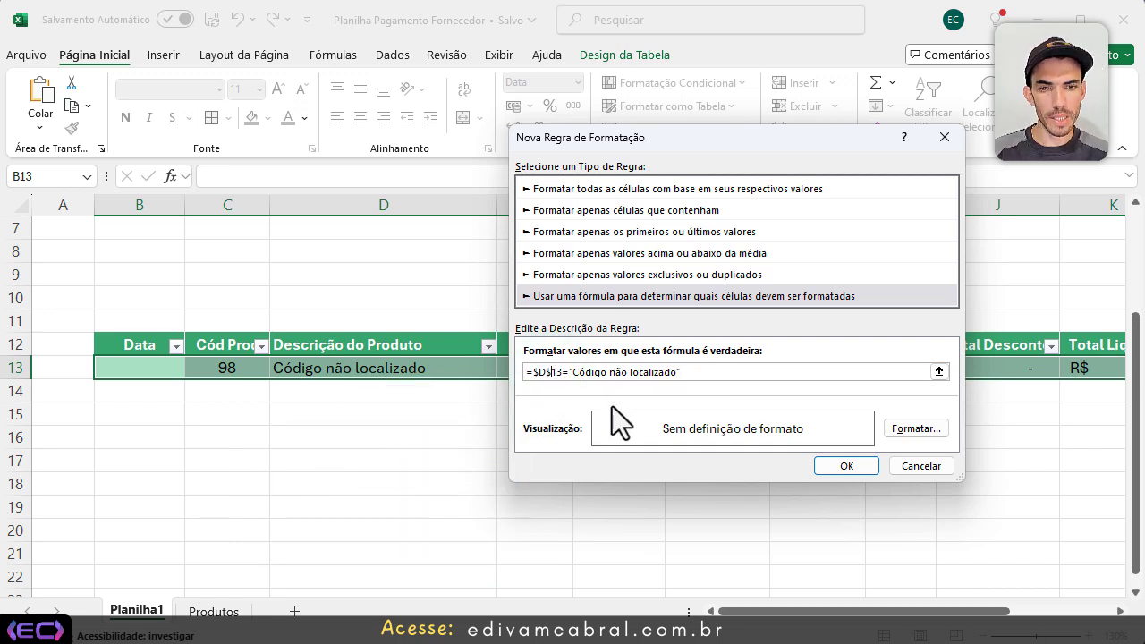
key("BackSpace")
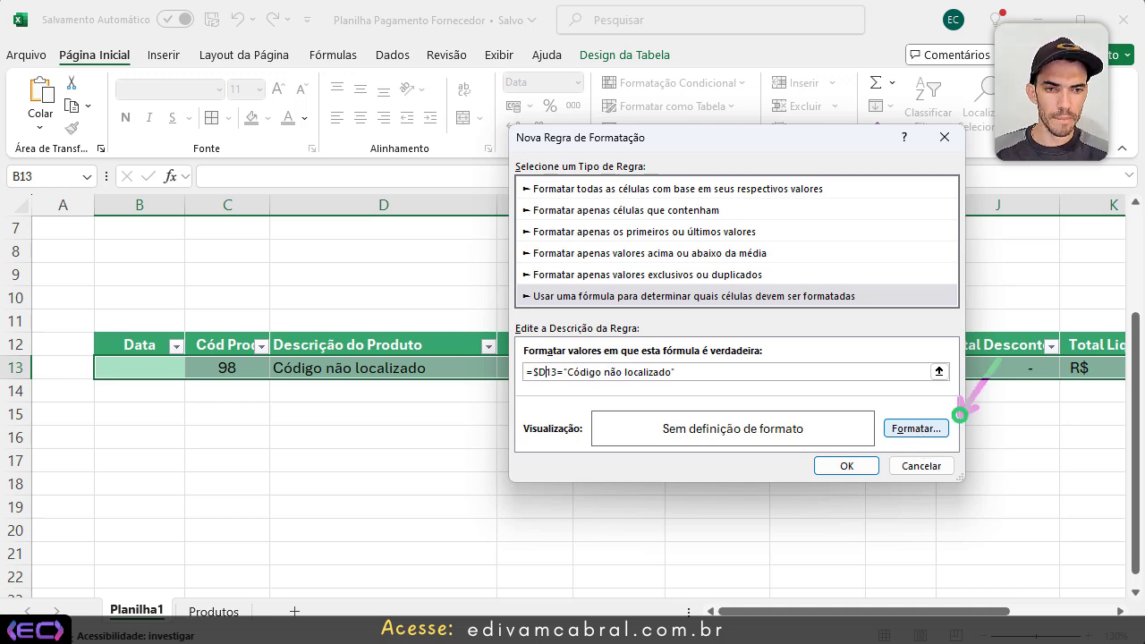
Step: Set the font colour of the rule's format to white
left_click(891, 430)
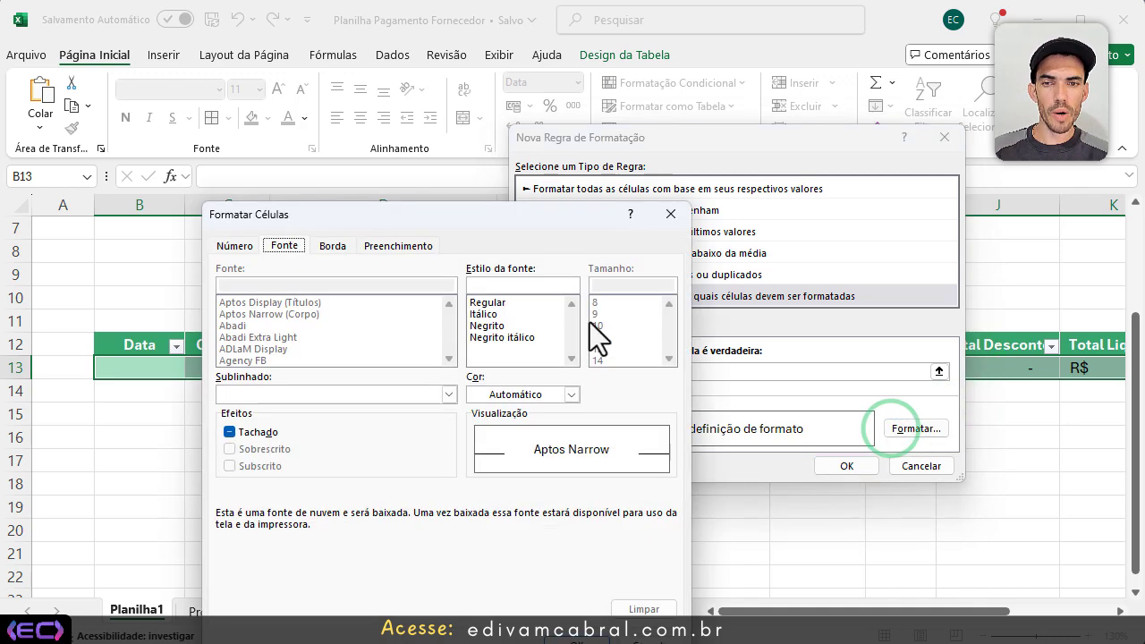
left_click_drag(476, 212, 542, 126)
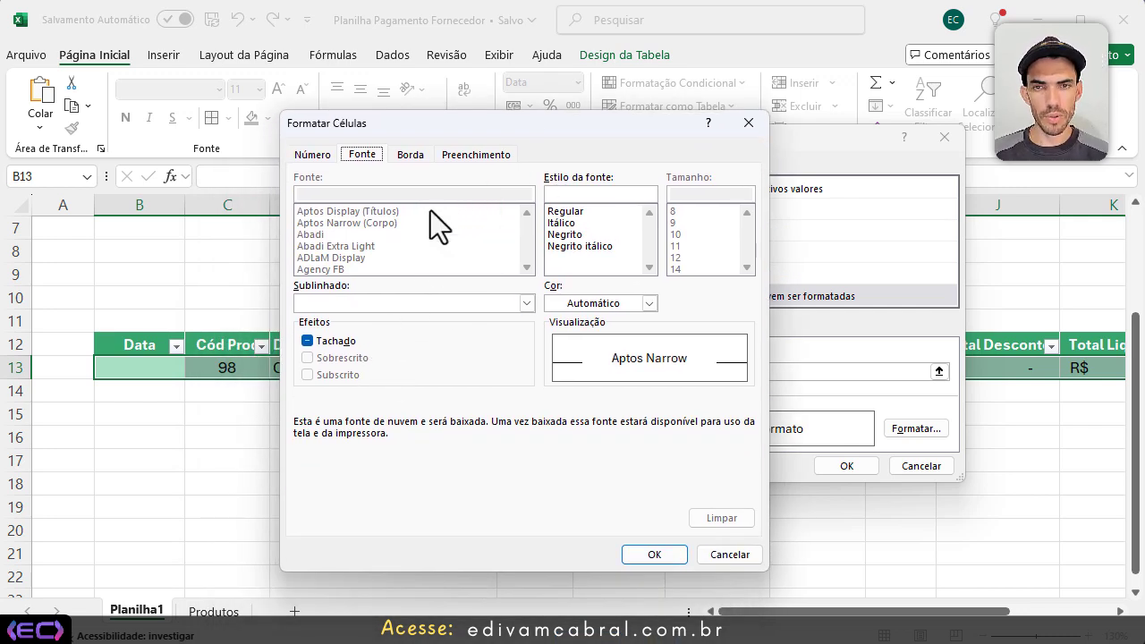
left_click(375, 160)
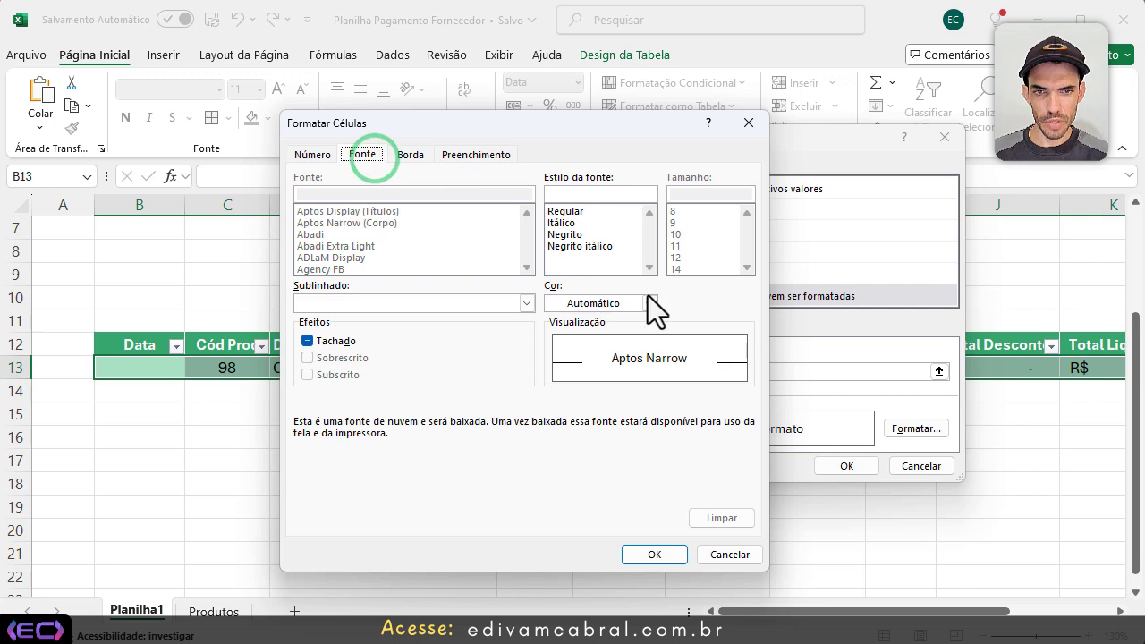
left_click(649, 304)
left_click(554, 375)
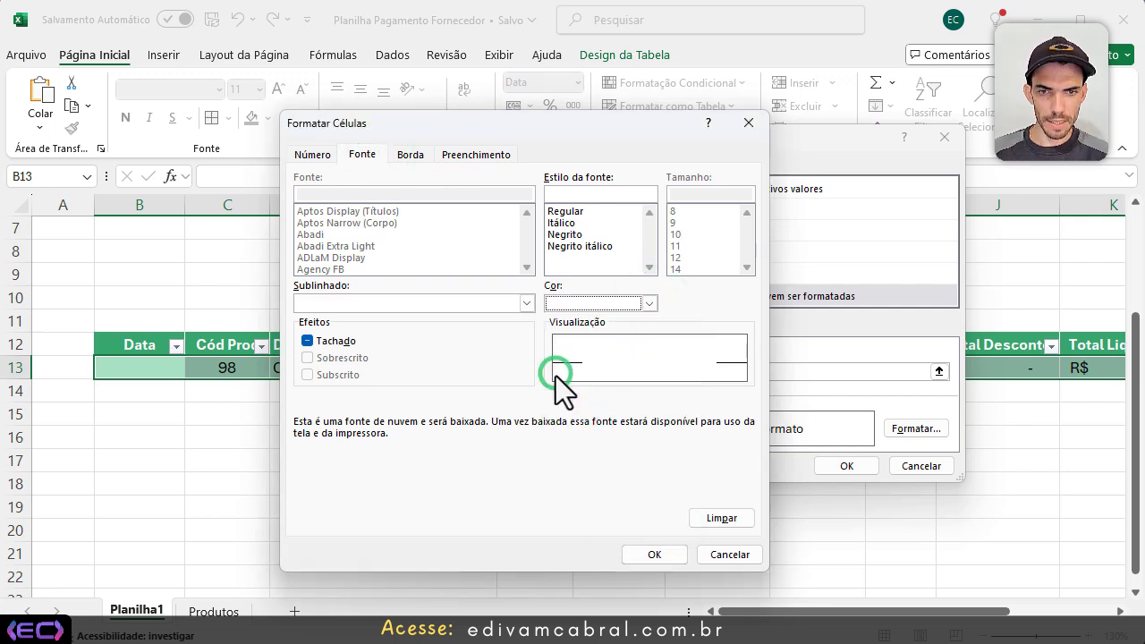
Step: Set the rule's fill colour to red and apply the conditional formatting rule to the table row
left_click(487, 155)
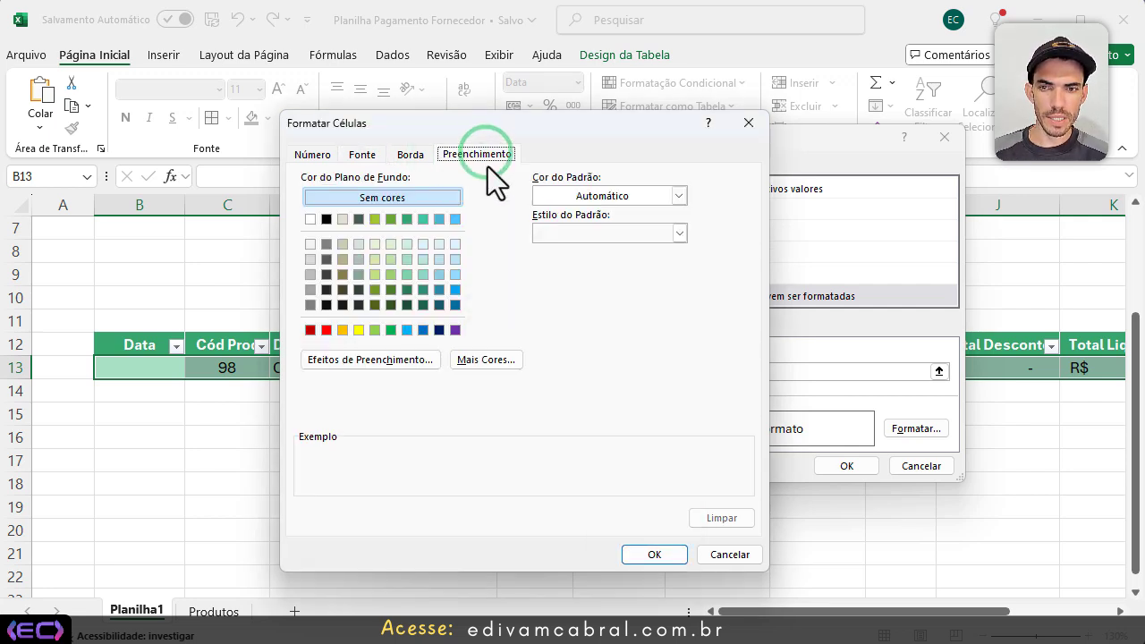
left_click(326, 331)
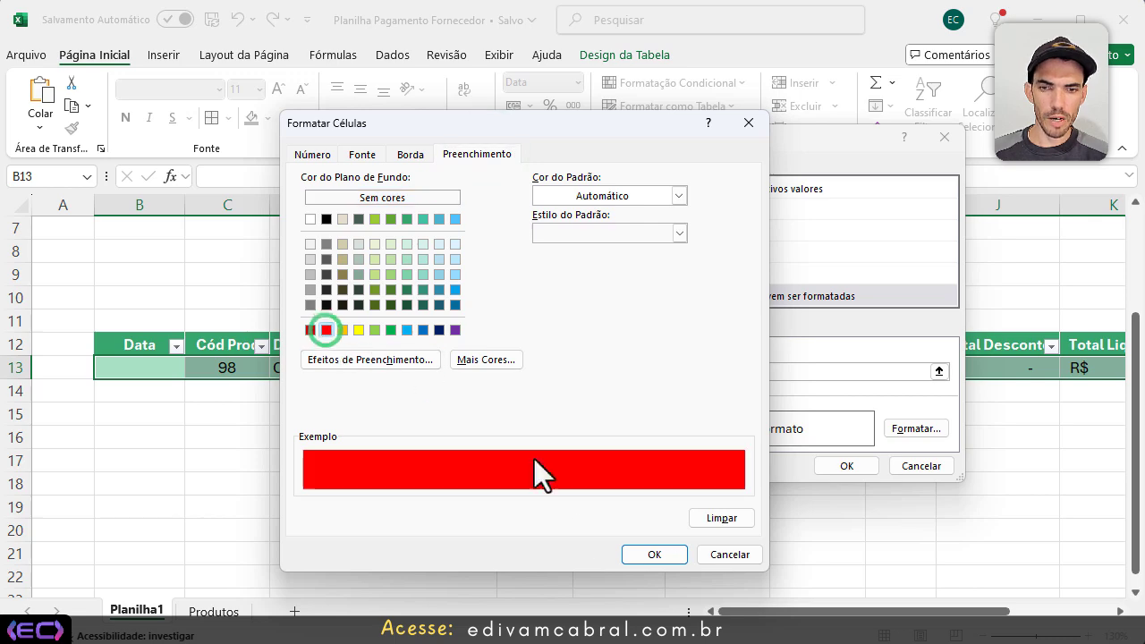
left_click(652, 557)
left_click(837, 469)
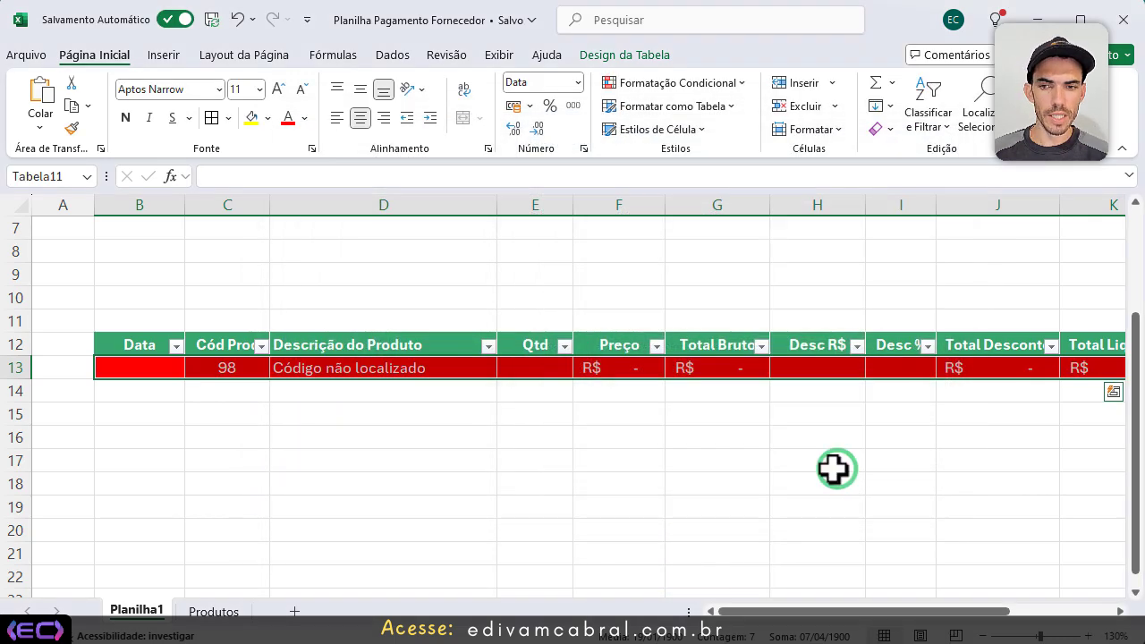
Step: Enter product code 5 in C13 and product code 1 in C14
left_click(233, 368)
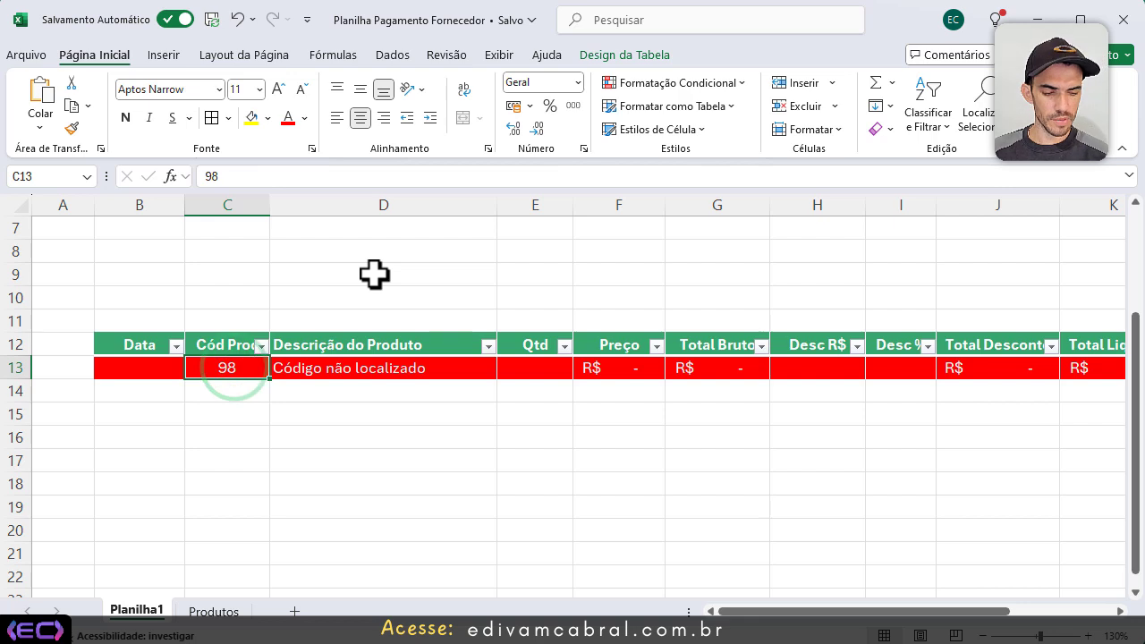
type("5")
key("Return")
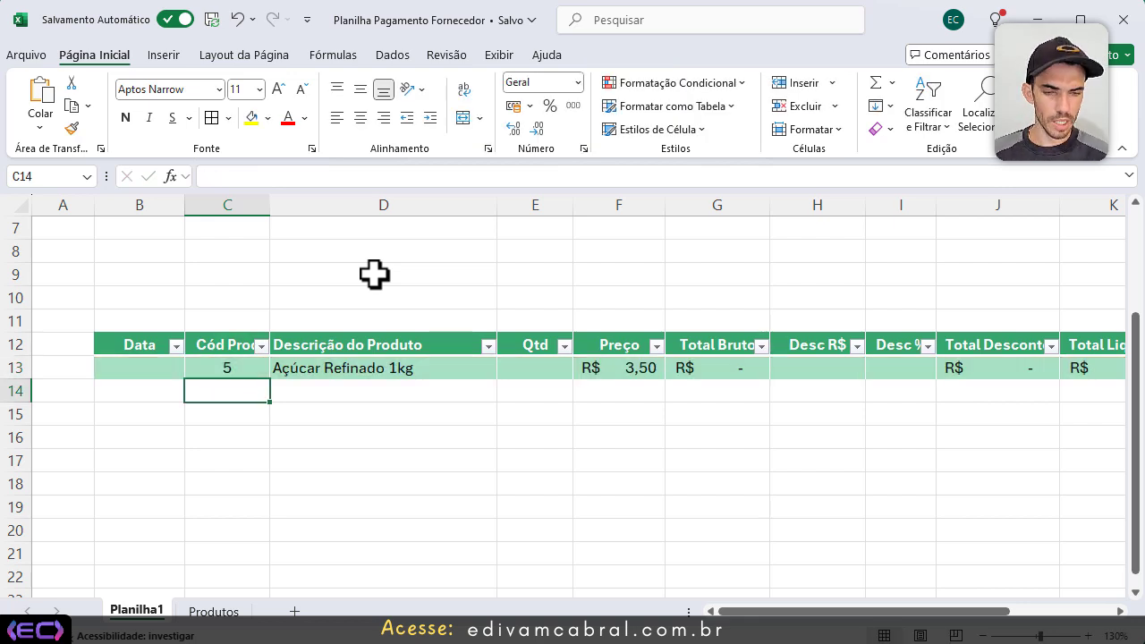
type("1")
key("Return")
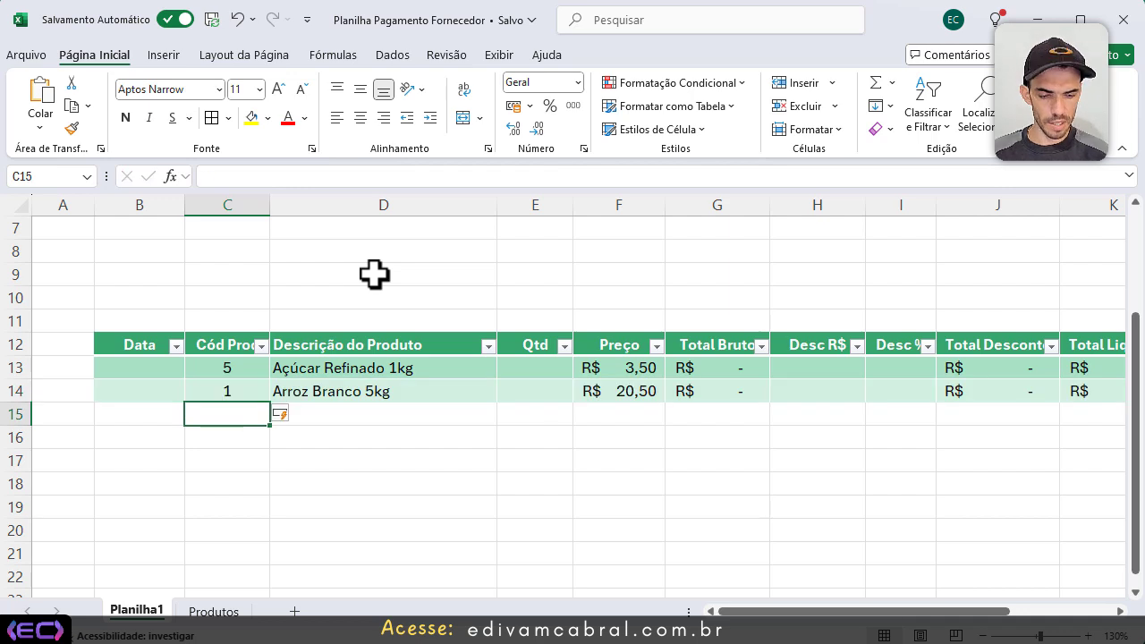
Step: Add two table rows by entering the dates 5/9 in B15 and 7/9 in B16
key("Left")
type("5/9")
key("Return")
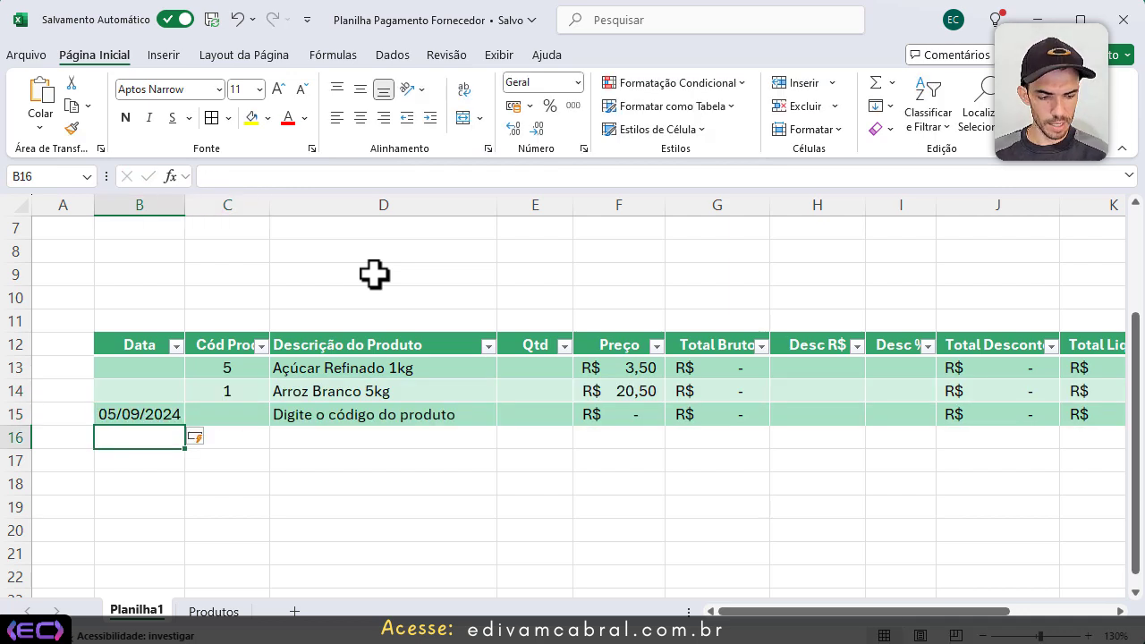
type("7/9")
key("Return")
Step: Test the highlighting rule on a new row by entering product code 45 in C15
key("Up")
key("Right")
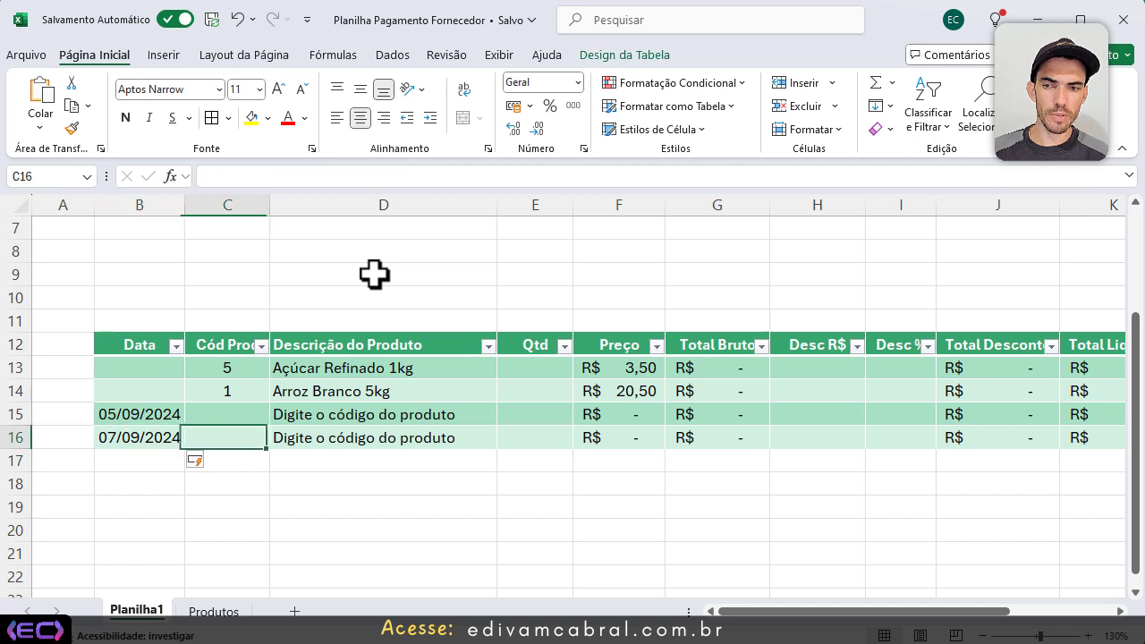
key("Up")
type("45")
key("Return")
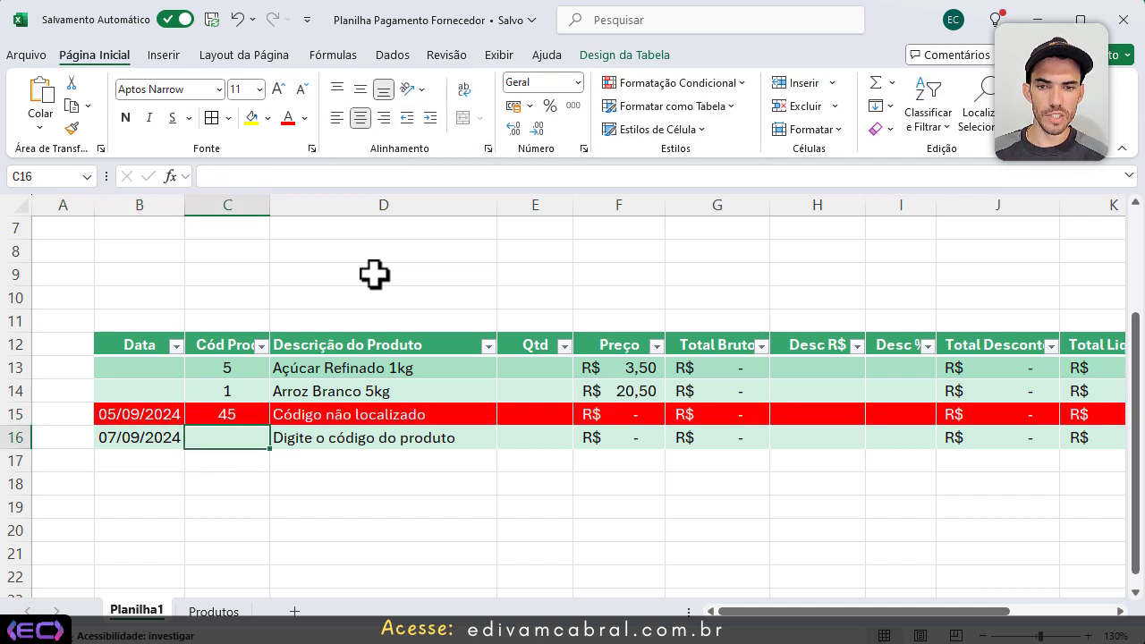
Step: Clear the product code in C15 and enter 5 instead
key("Up")
key("Delete")
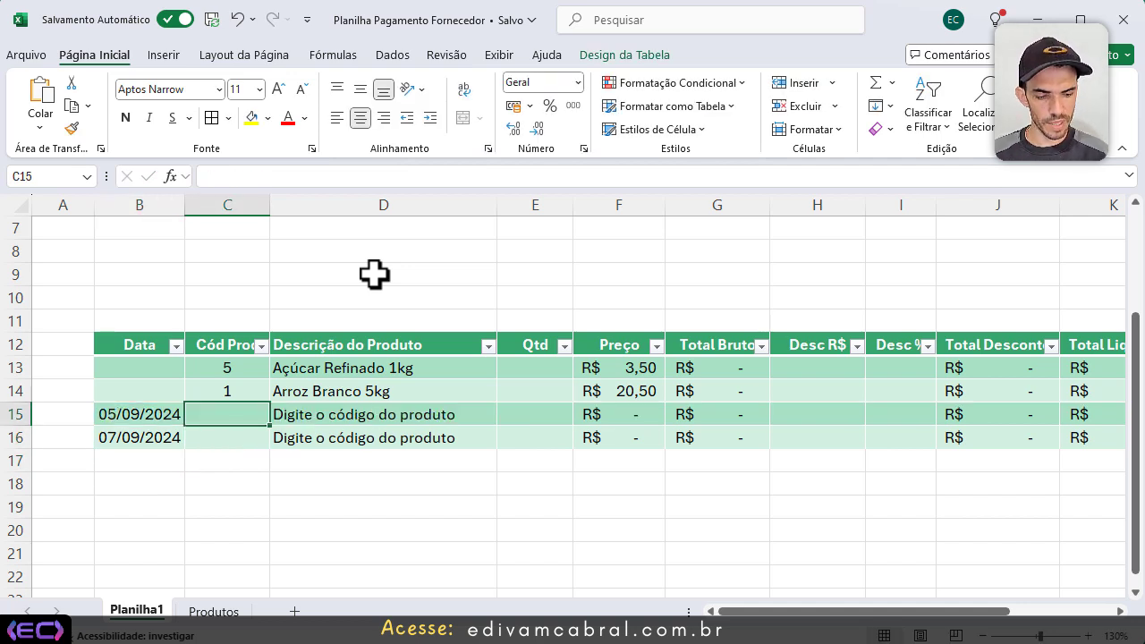
type("5")
key("Return")
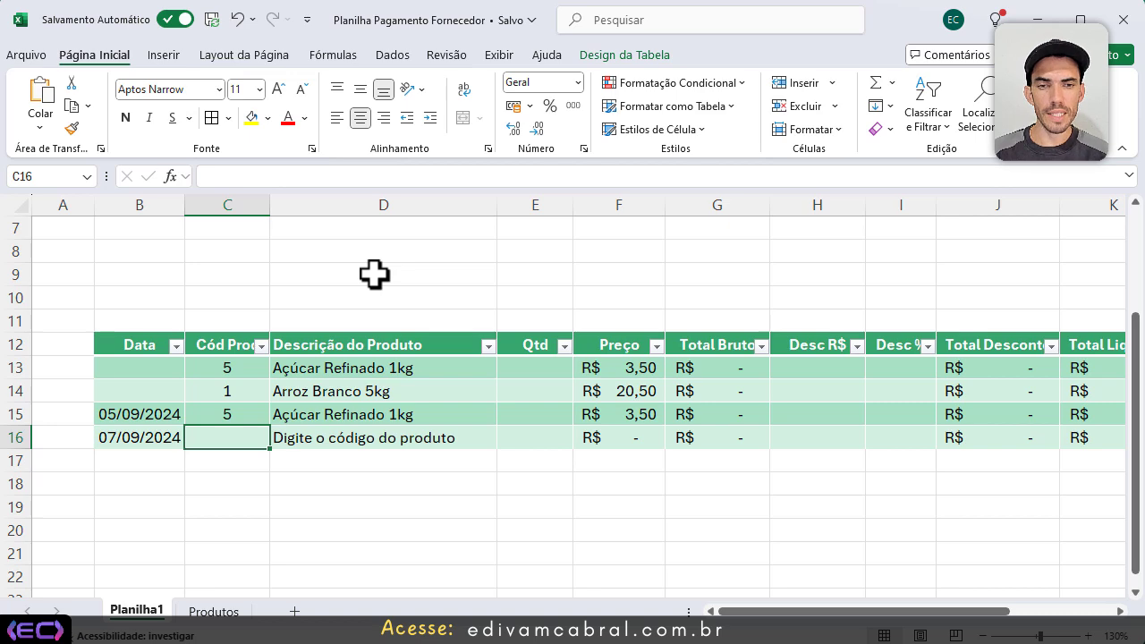
scroll(439, 322, "down", 1)
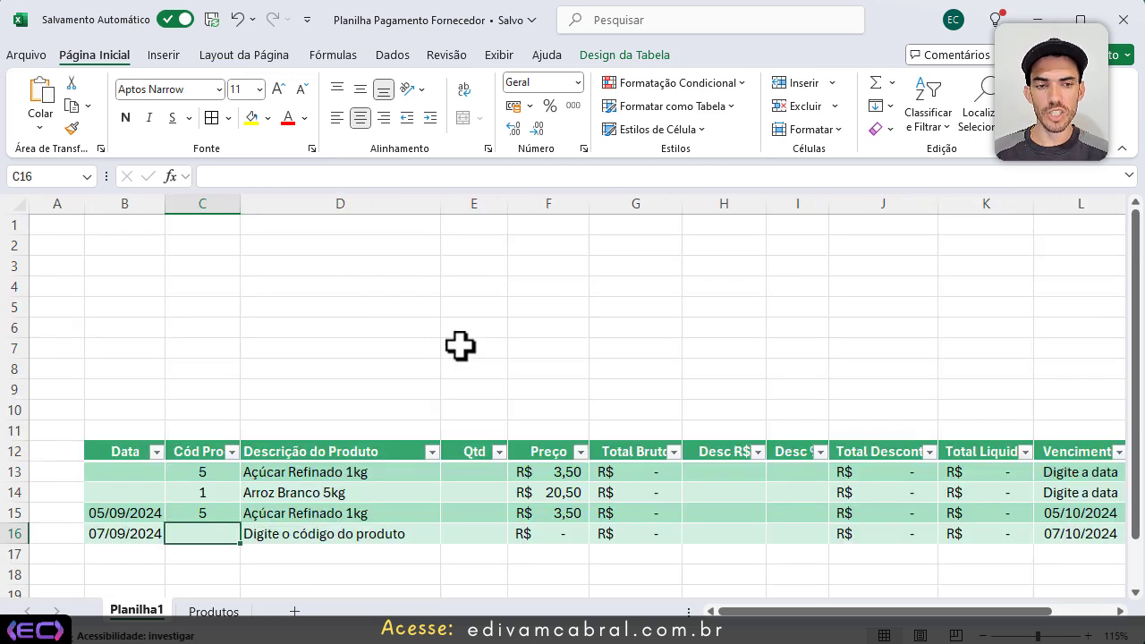
scroll(478, 361, "down", 1)
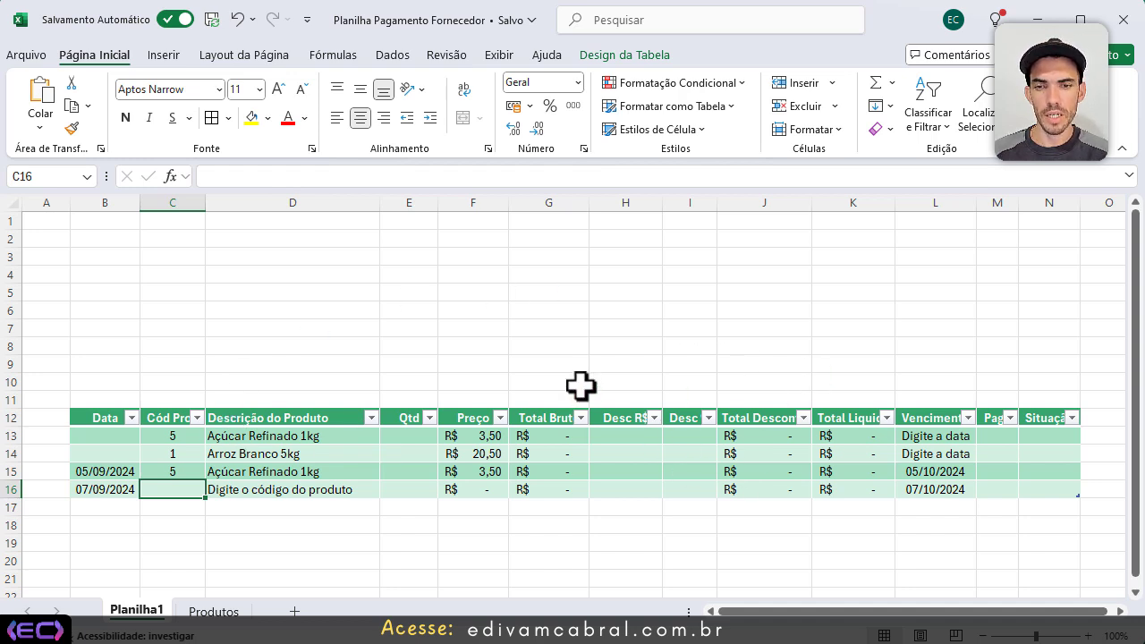
mouse_move(75, 213)
left_mouse_down()
mouse_move(83, 230)
mouse_move(825, 358)
left_mouse_up()
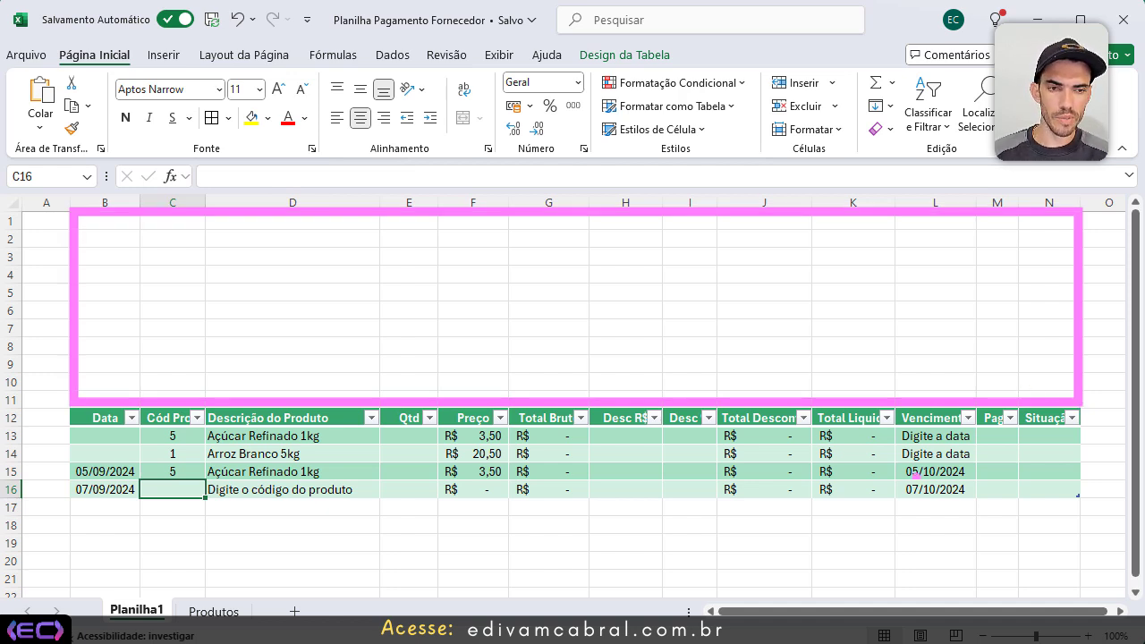
mouse_move(933, 502)
left_mouse_down()
mouse_move(852, 595)
mouse_move(819, 537)
mouse_move(779, 503)
left_mouse_up()
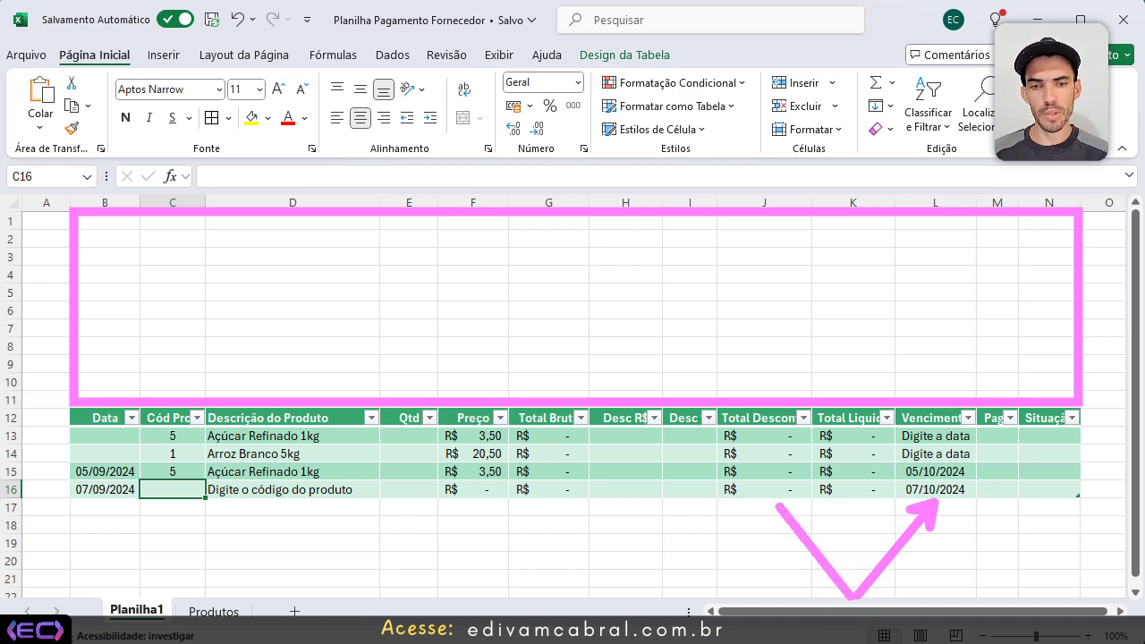
left_click(528, 299)
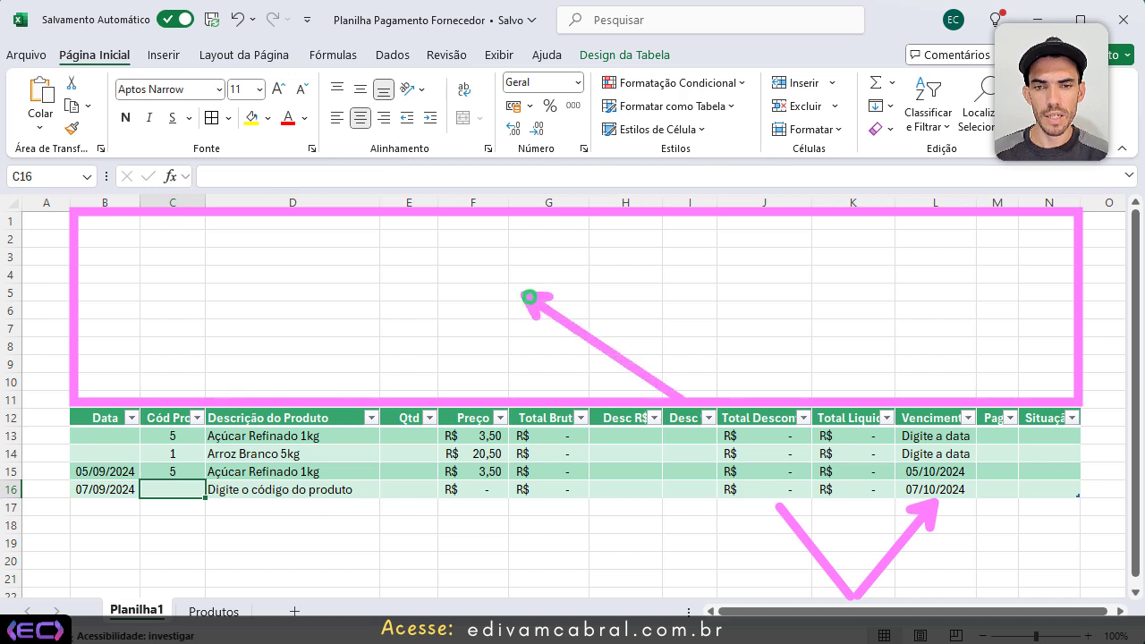